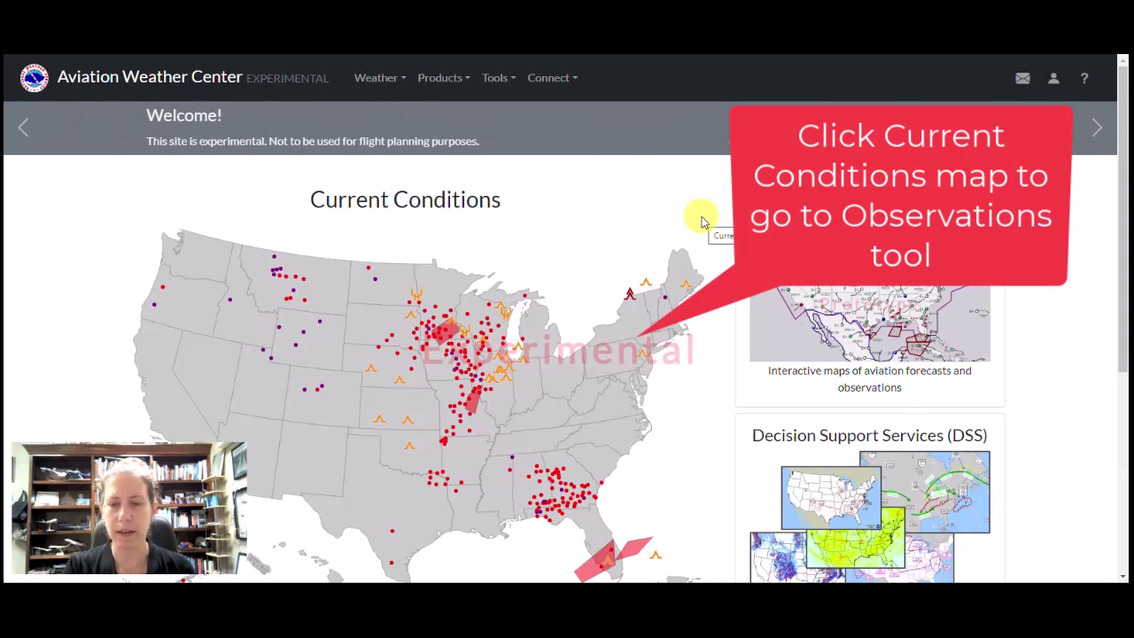
# Display the legend of the Current Conditions map, review its PIREP, flight category and SIGMET symbols, and hide it again
pyautogui.scroll(-1, 700, 220)
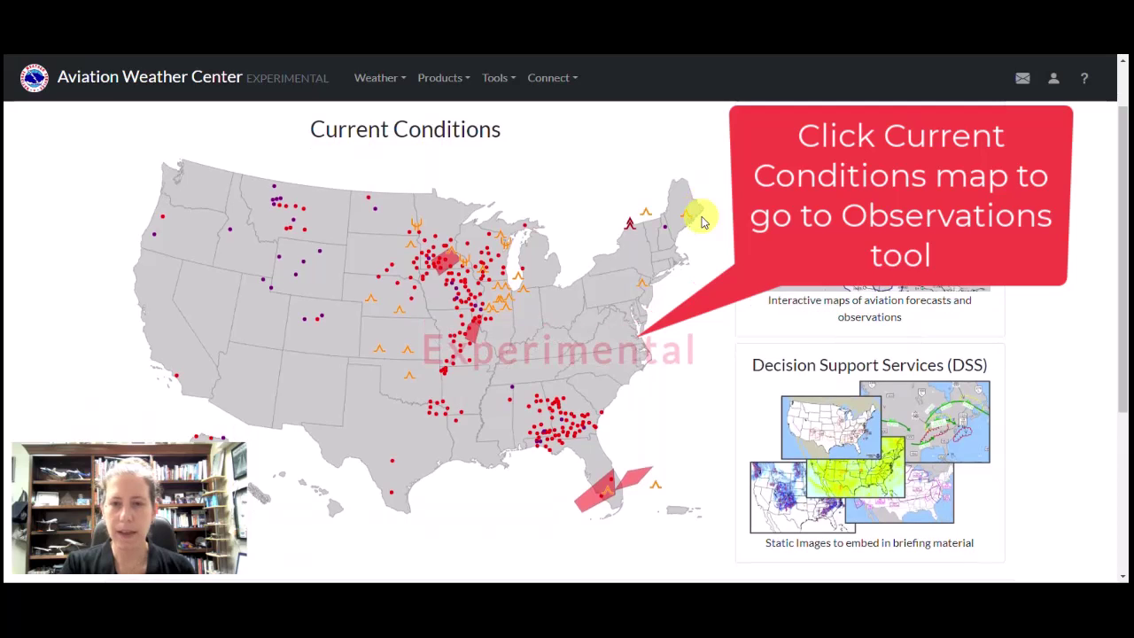
pyautogui.scroll(-2, 701, 220)
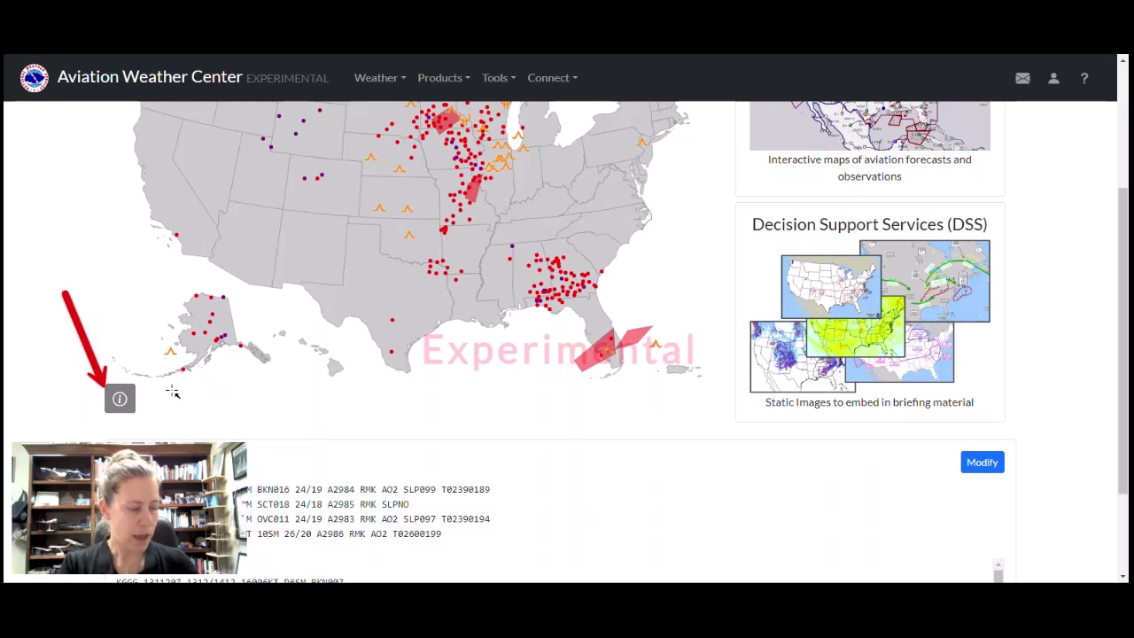
pyautogui.click(119, 399)
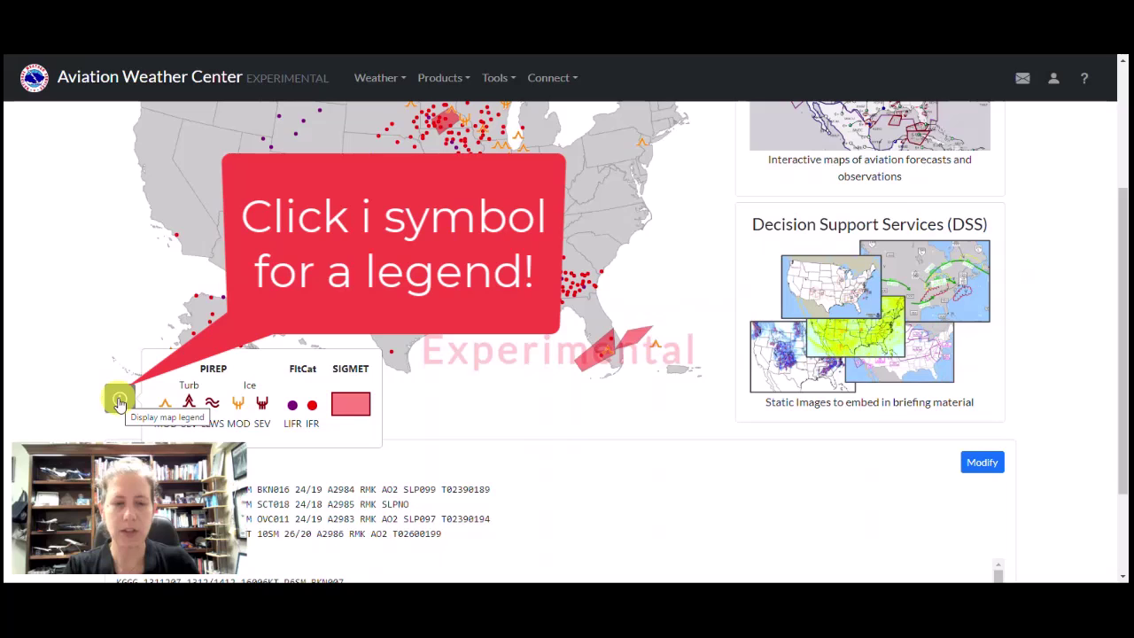
pyautogui.click(341, 406)
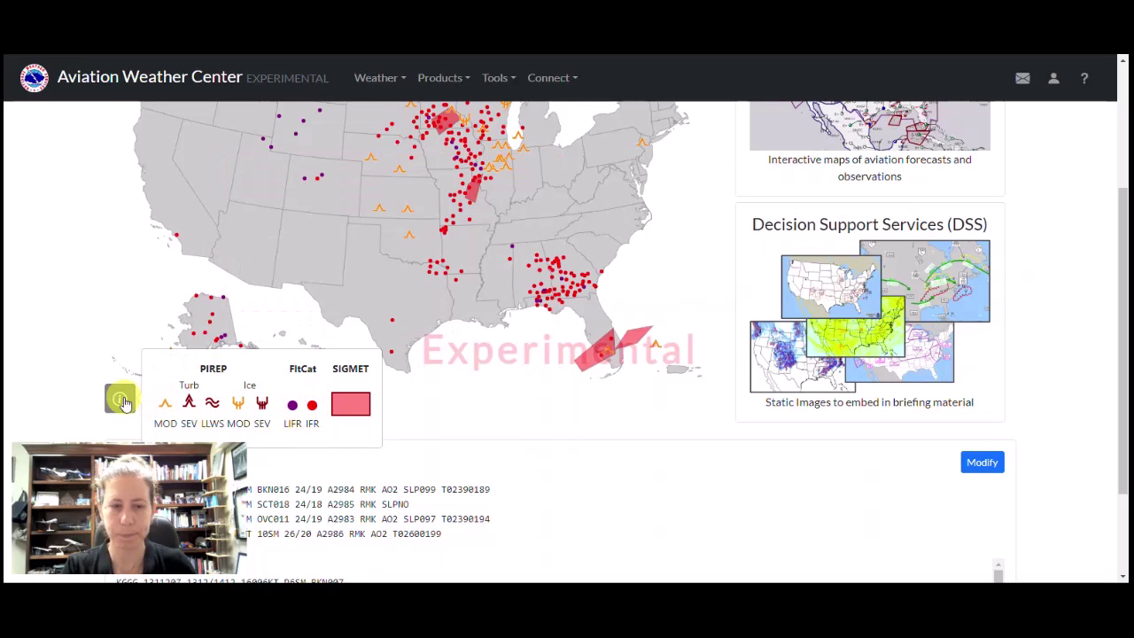
pyautogui.click(121, 400)
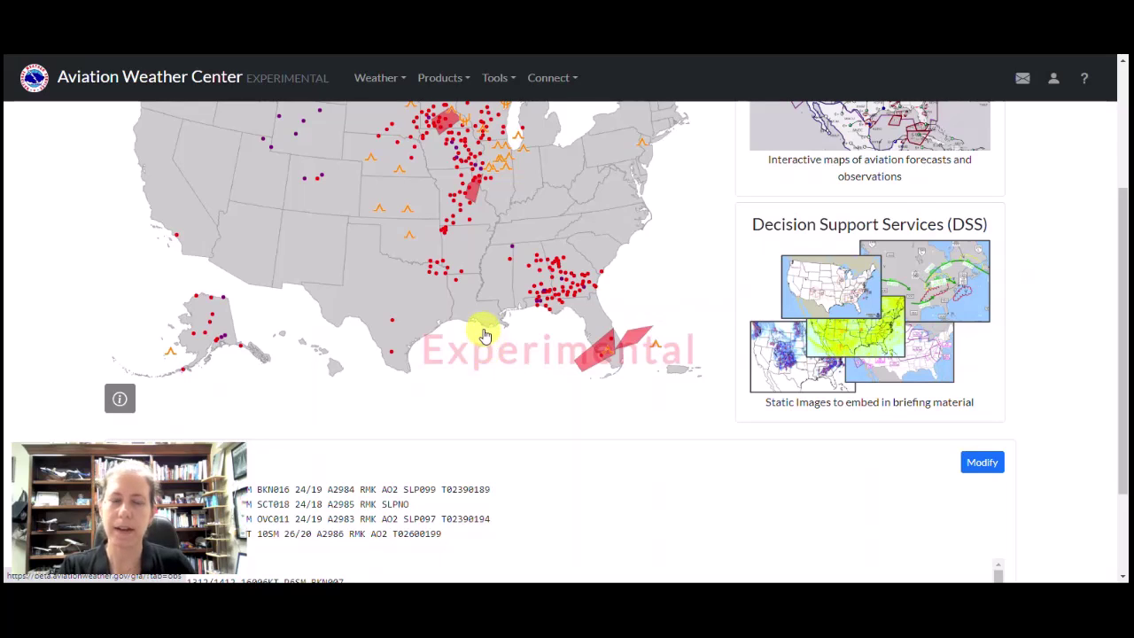
# Modify the station data request to cover the past 2 hours for the listed airports and retrieve the reports
pyautogui.scroll(-3, 485, 335)
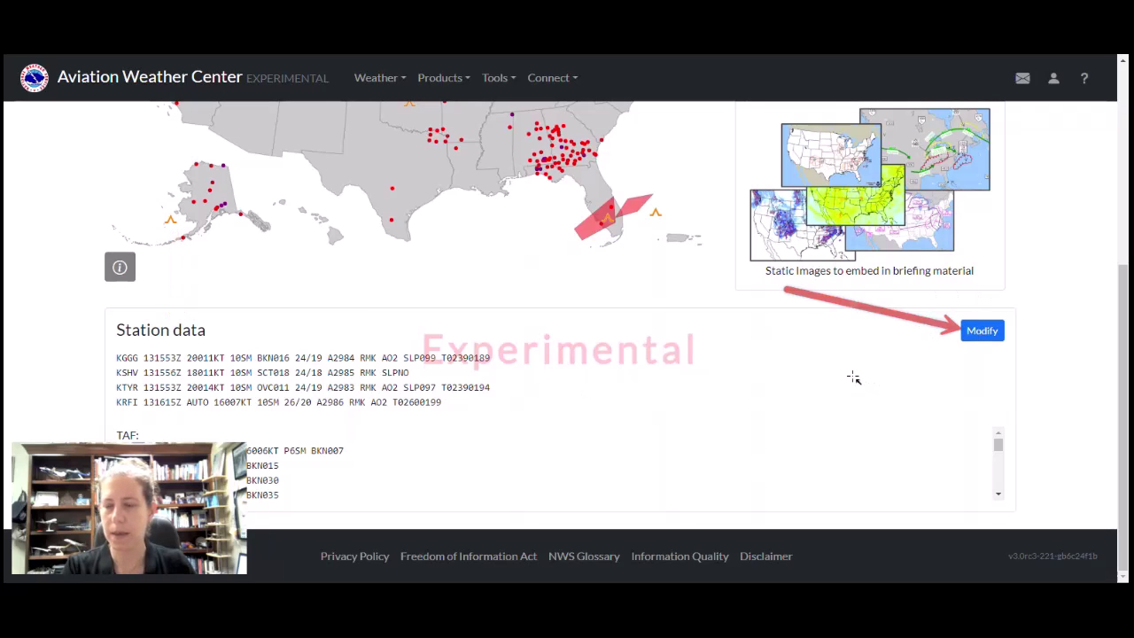
pyautogui.click(978, 332)
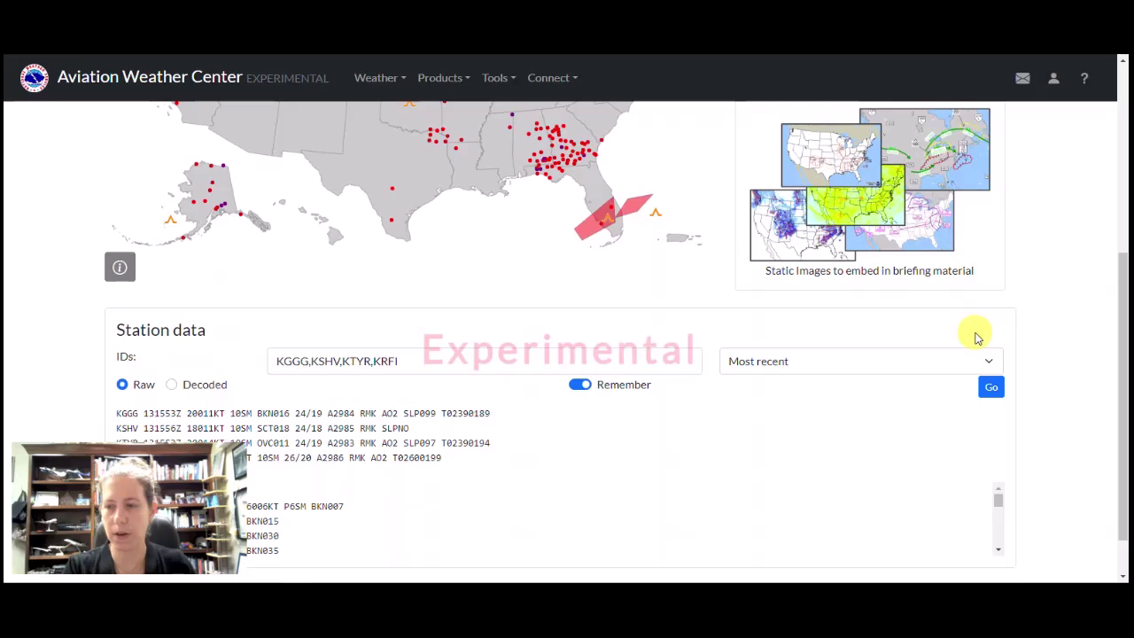
pyautogui.click(447, 361)
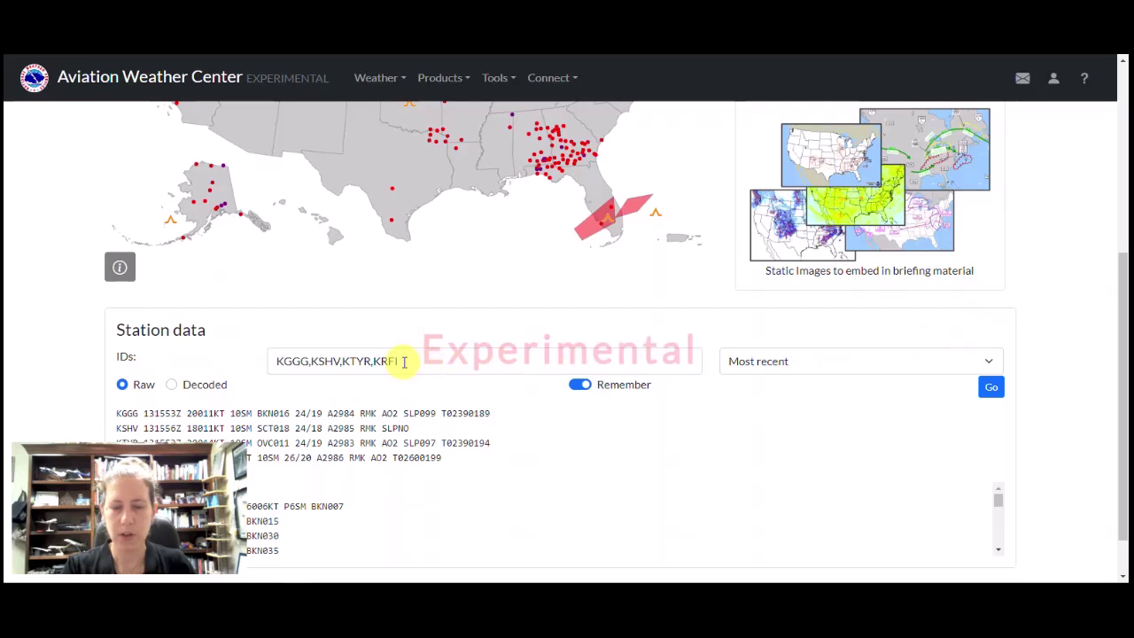
pyautogui.moveTo(404, 362); pyautogui.dragTo(276, 362)
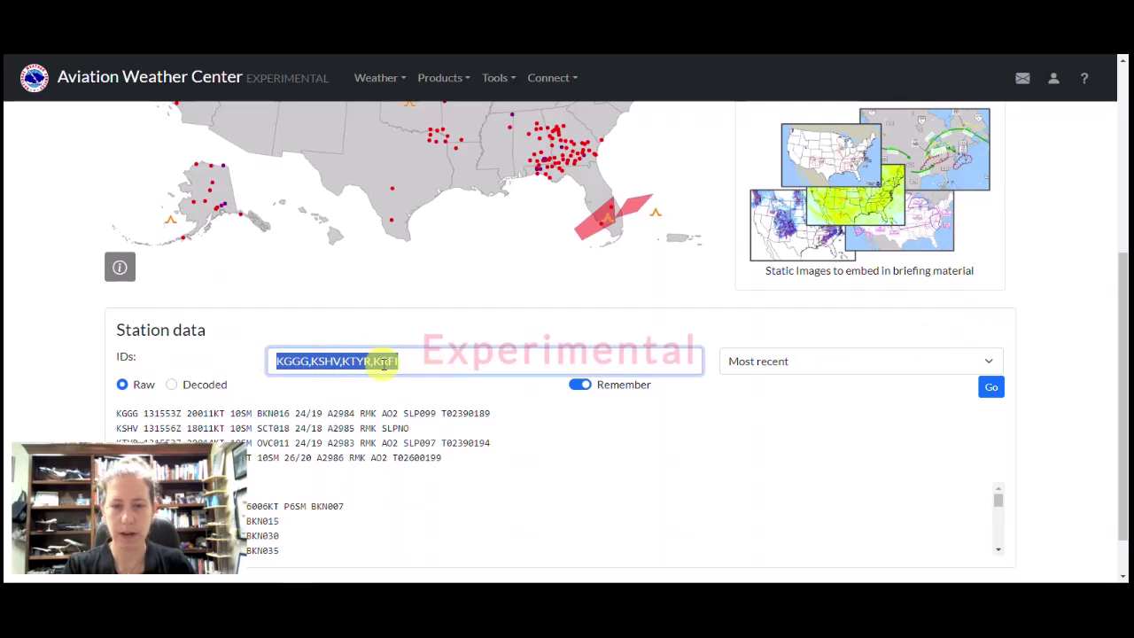
pyautogui.click(805, 361)
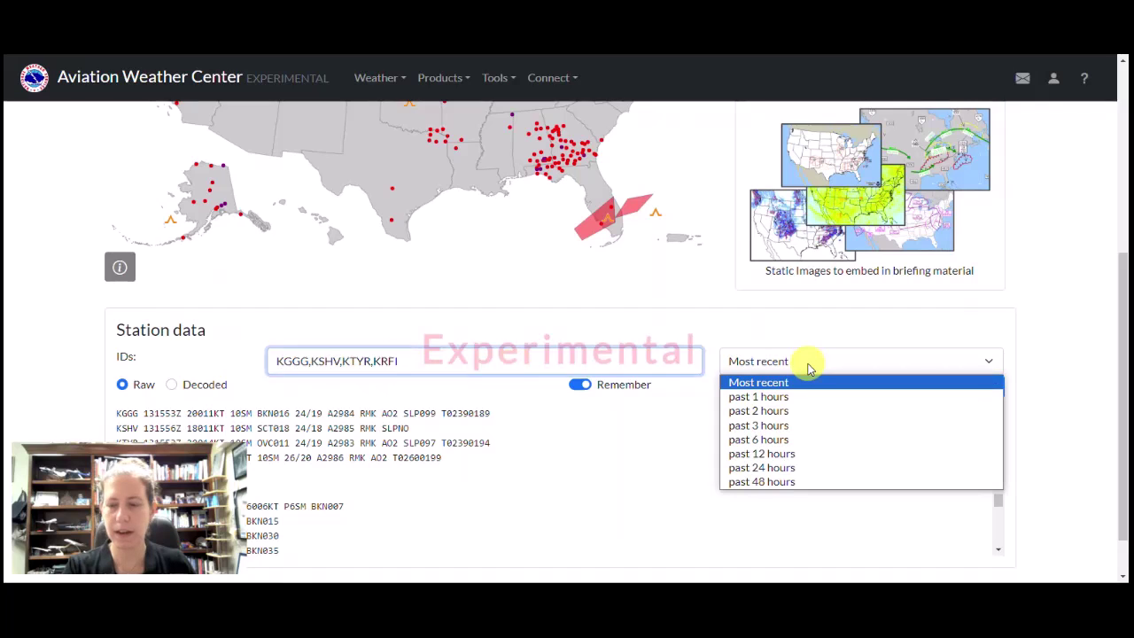
pyautogui.click(802, 413)
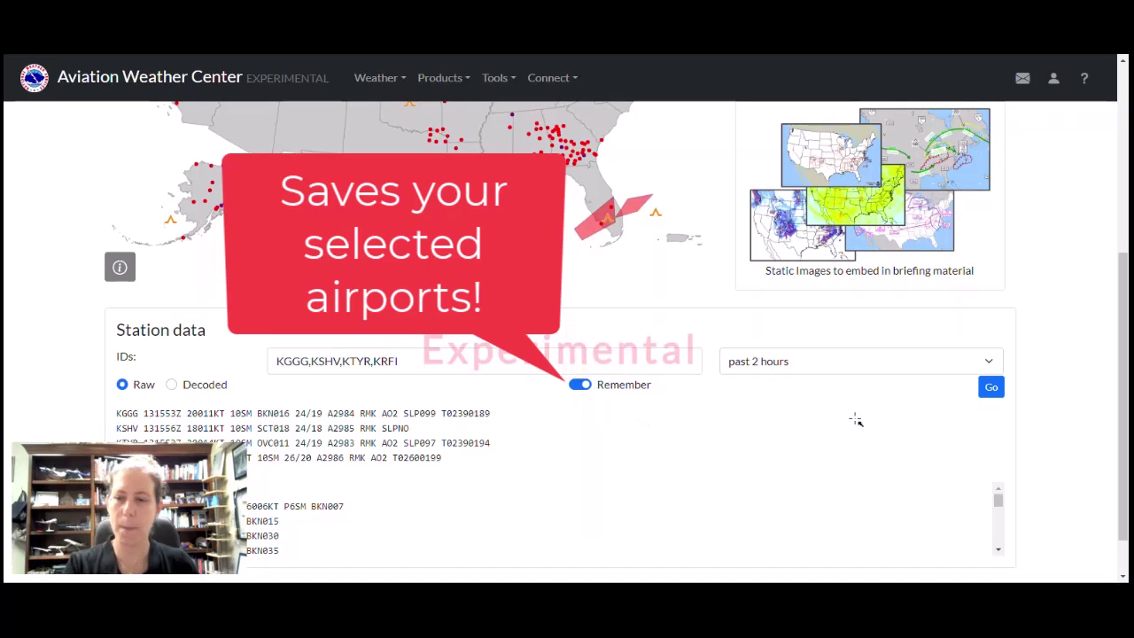
pyautogui.click(989, 388)
pyautogui.click(989, 388)
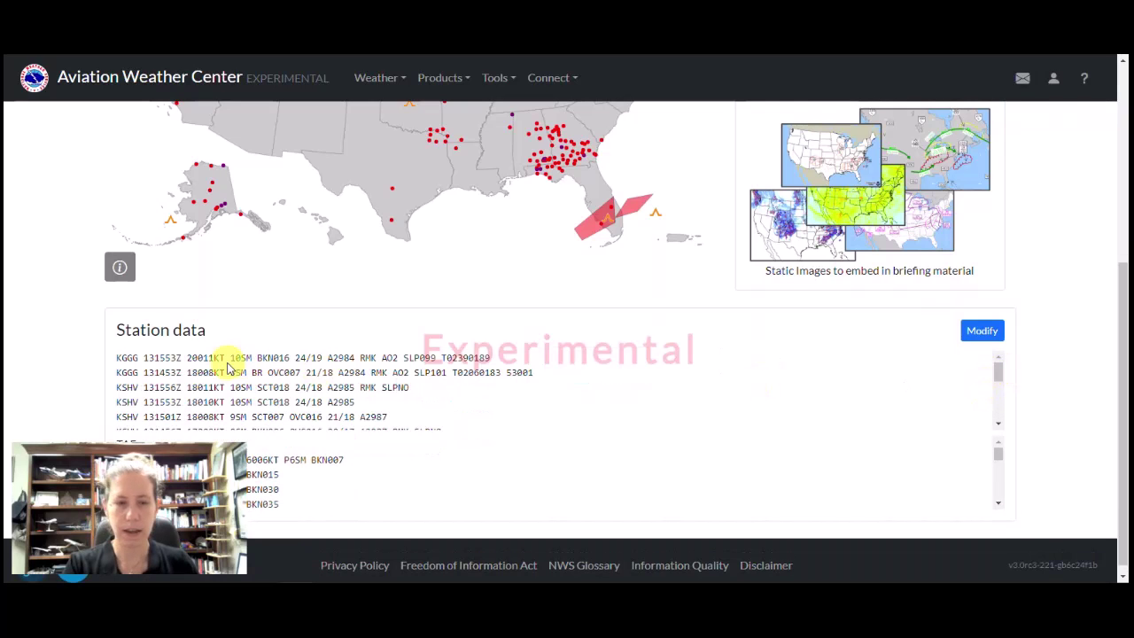
# Read through the METAR and TAF reports in the station data and reopen the request options
pyautogui.scroll(-5, 146, 400)
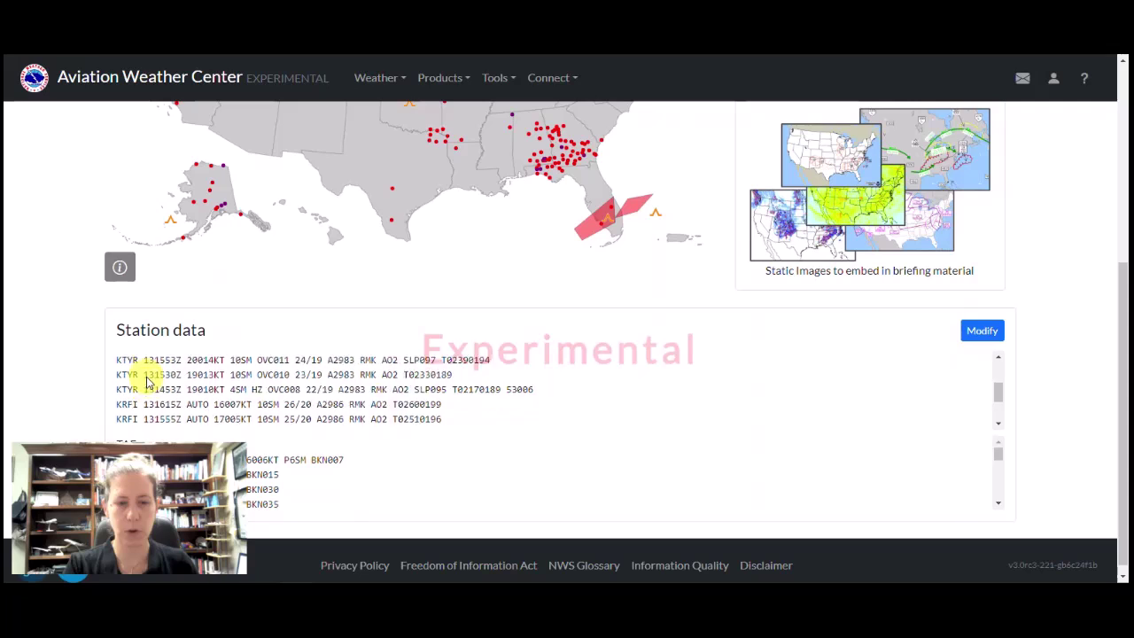
pyautogui.scroll(-1, 1033, 394)
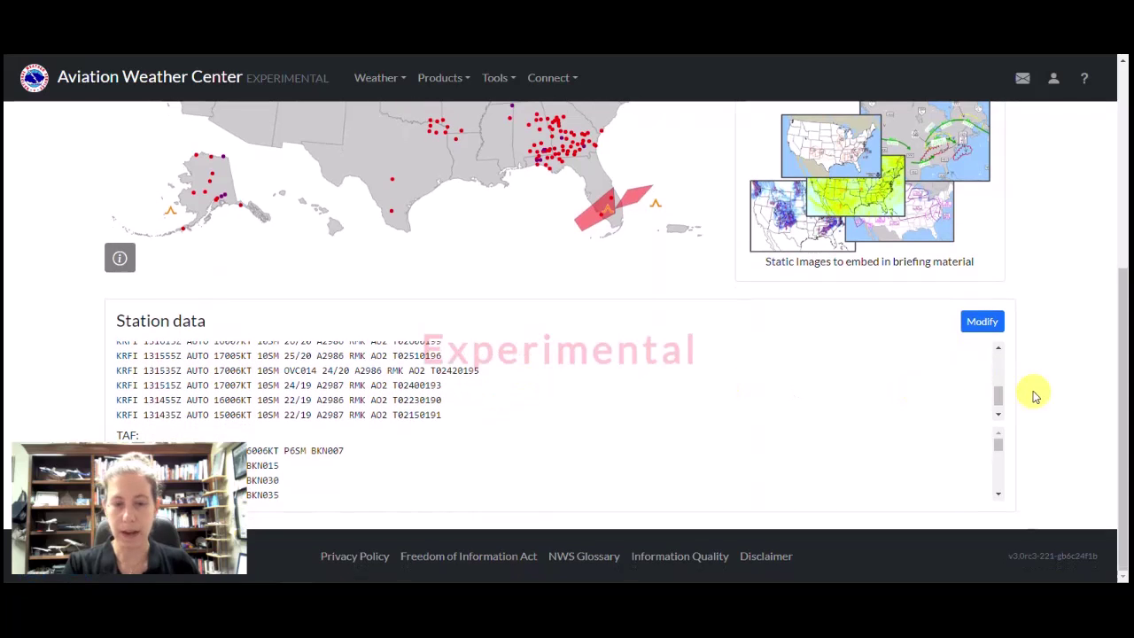
pyautogui.scroll(-2, 962, 435)
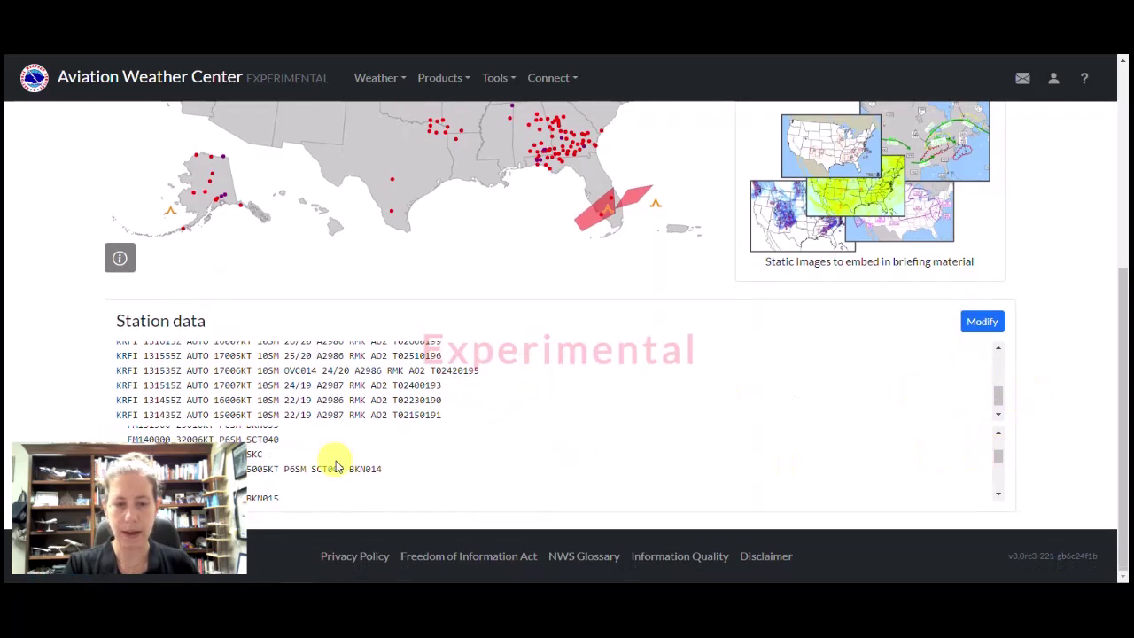
pyautogui.scroll(2, 348, 457)
pyautogui.scroll(-2, 348, 458)
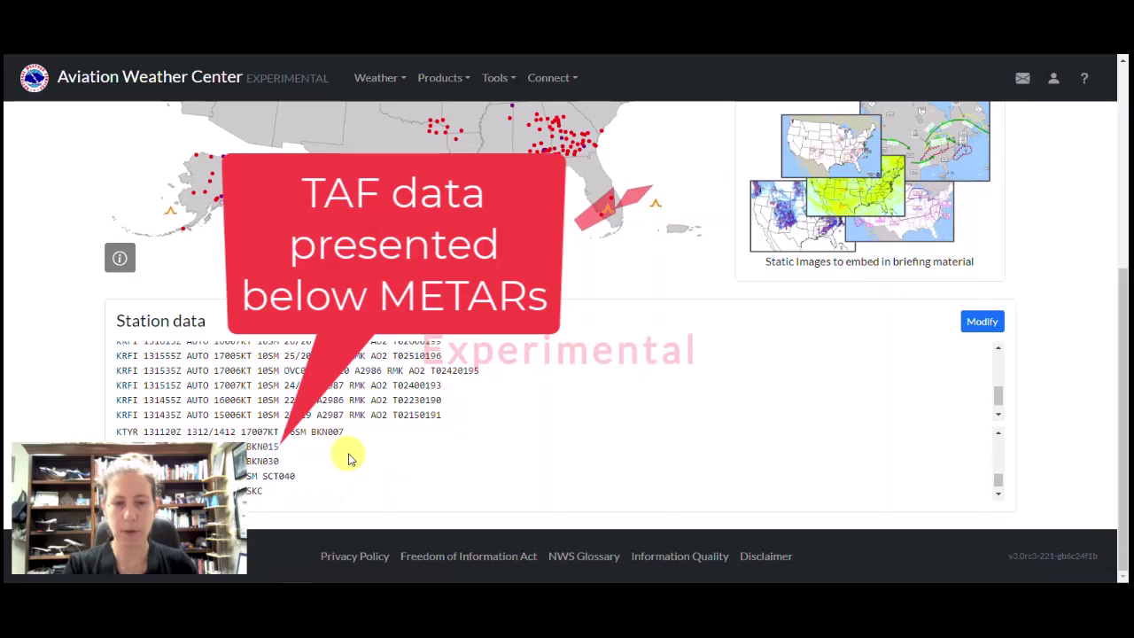
pyautogui.scroll(2, 349, 456)
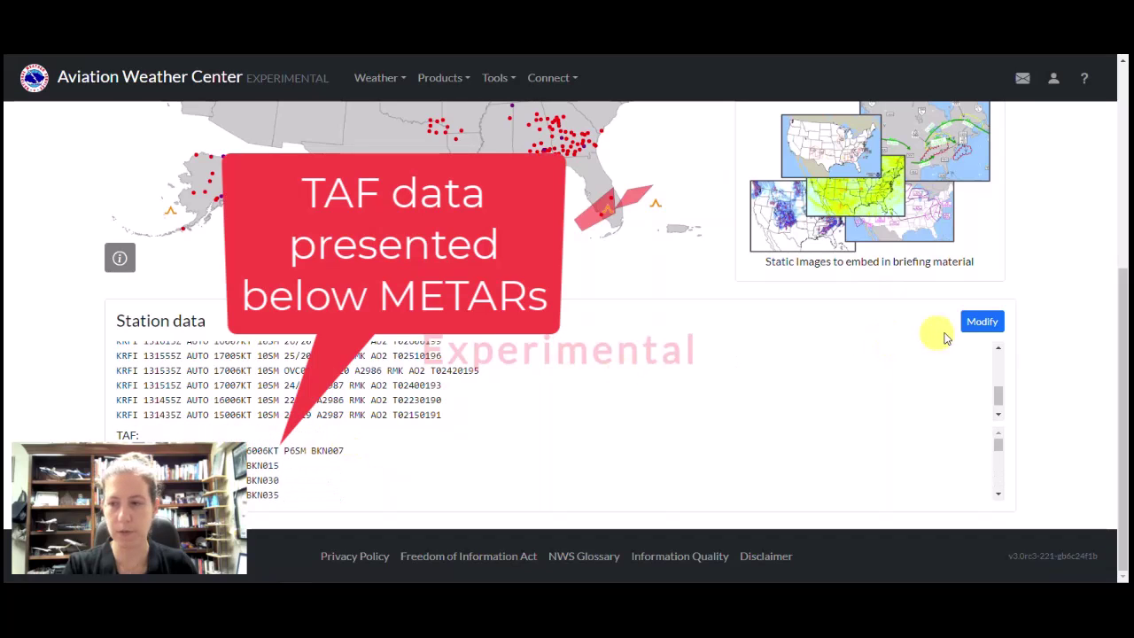
pyautogui.click(974, 321)
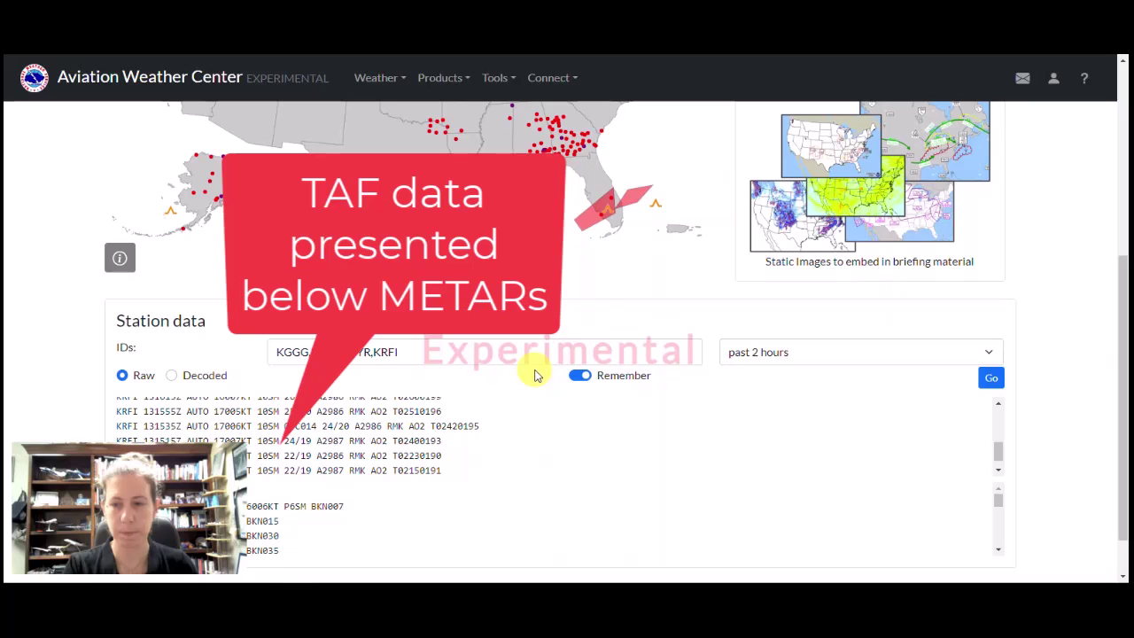
# Open the Observations weather map
pyautogui.scroll(3, 343, 279)
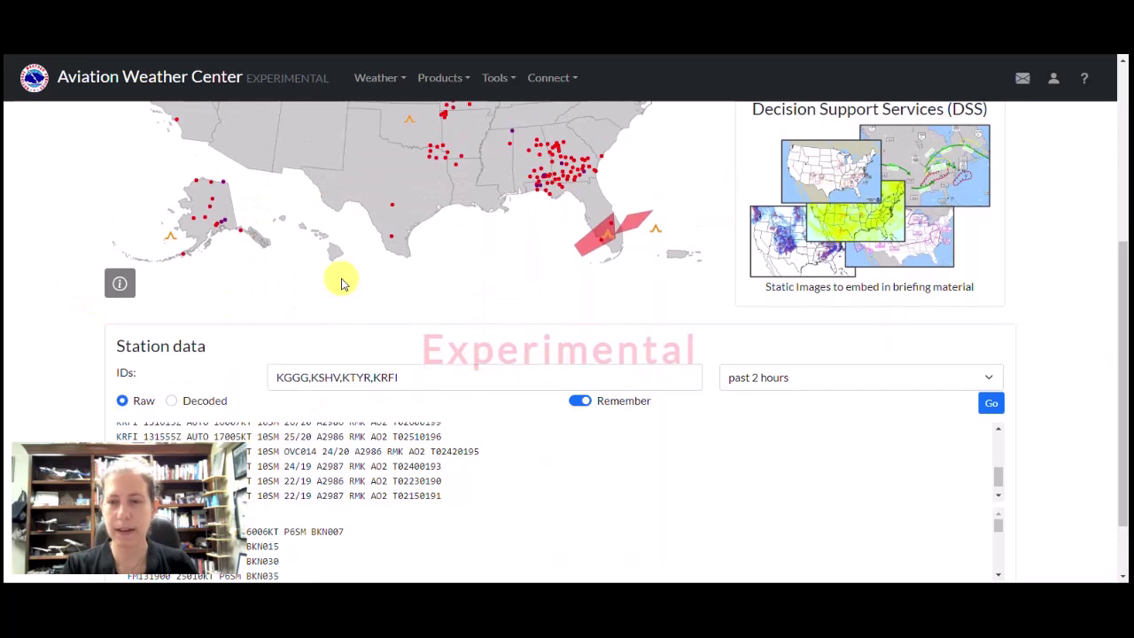
pyautogui.scroll(4, 343, 284)
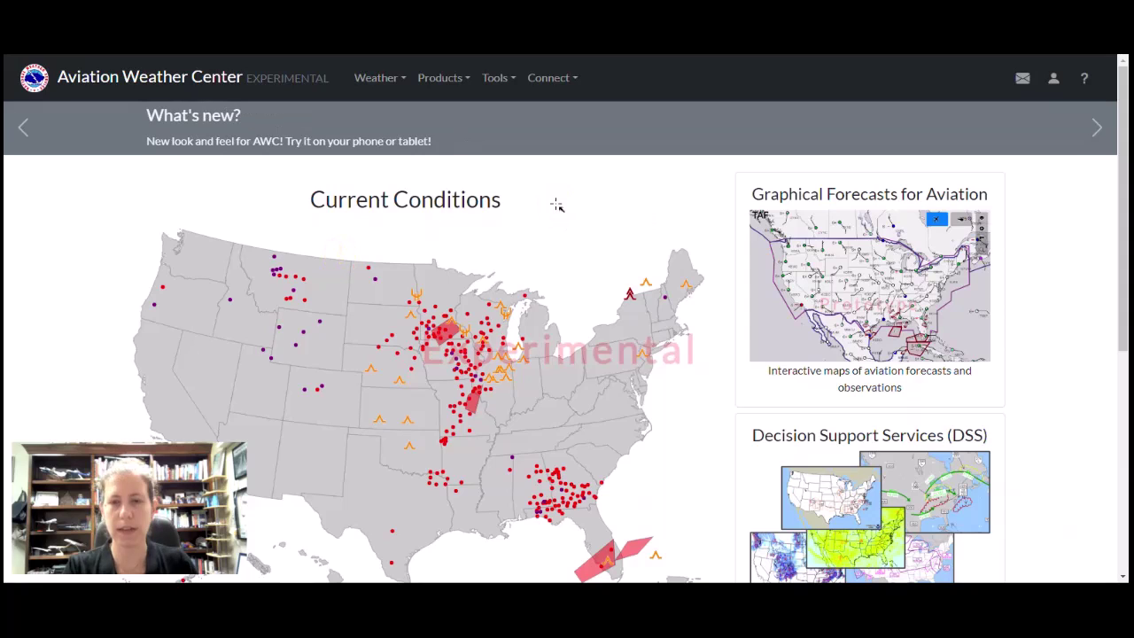
pyautogui.moveTo(625, 197); pyautogui.dragTo(529, 381)
pyautogui.moveTo(508, 244)
pyautogui.mouseDown()
pyautogui.moveTo(440, 168)
pyautogui.moveTo(401, 83)
pyautogui.mouseUp()
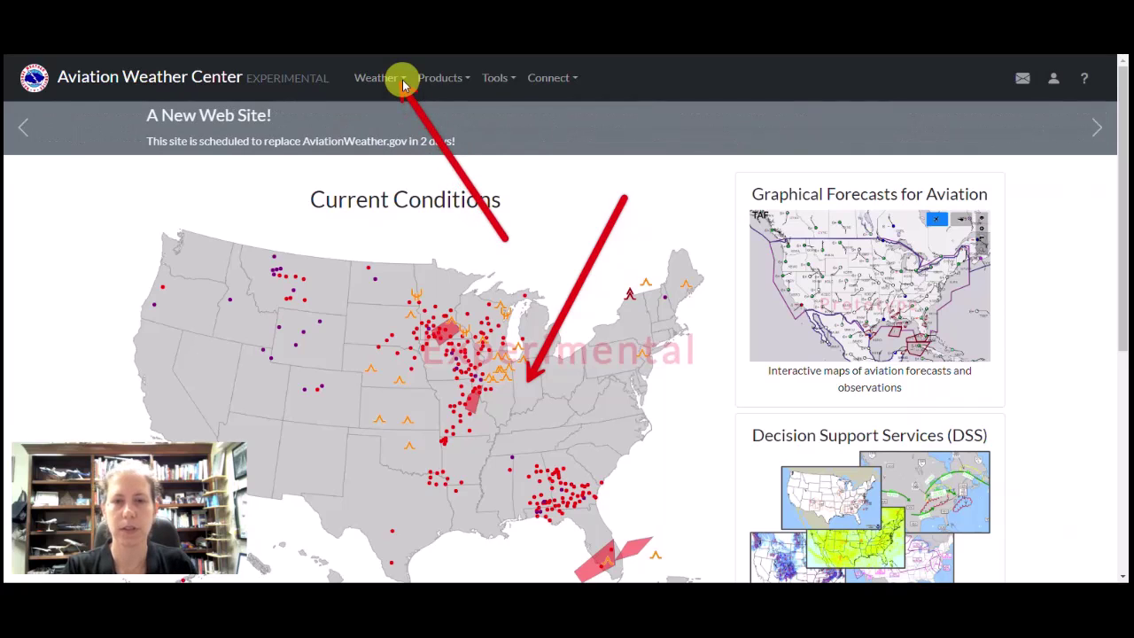
pyautogui.click(403, 79)
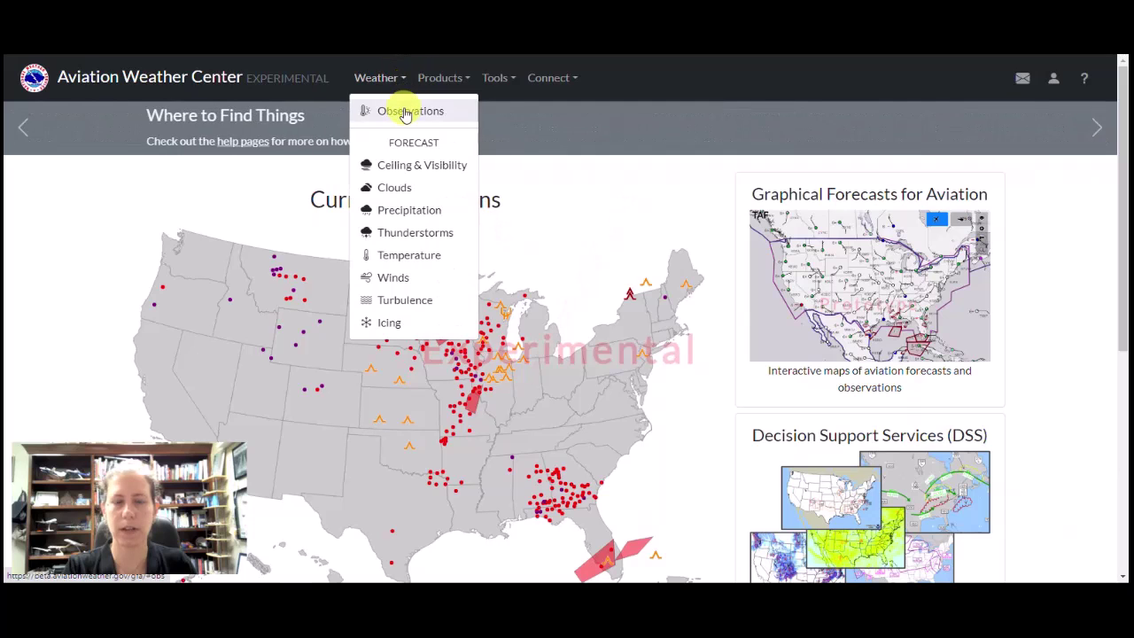
pyautogui.click(405, 109)
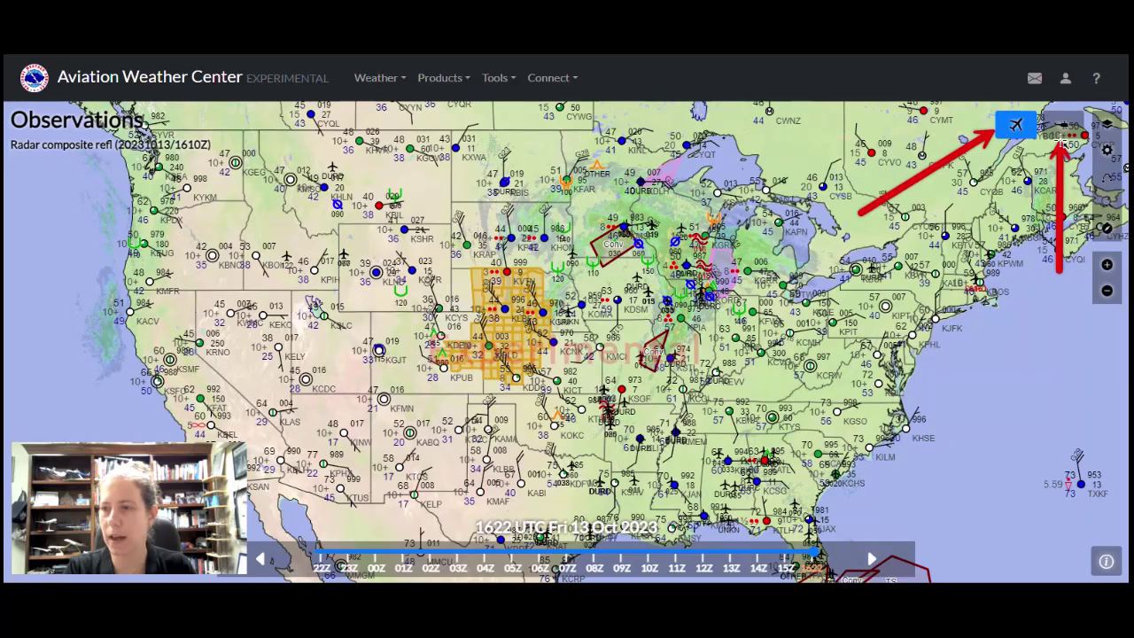
# Try the Low Altitude mode on the Observations map and return to General Aviation mode
pyautogui.click(1061, 131)
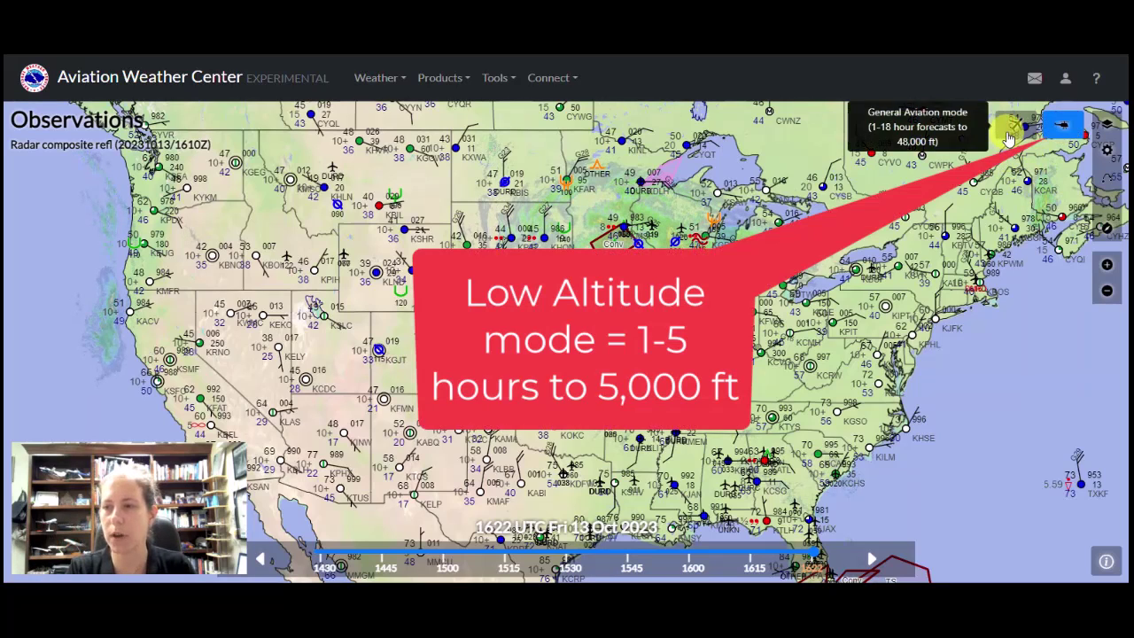
pyautogui.click(1010, 131)
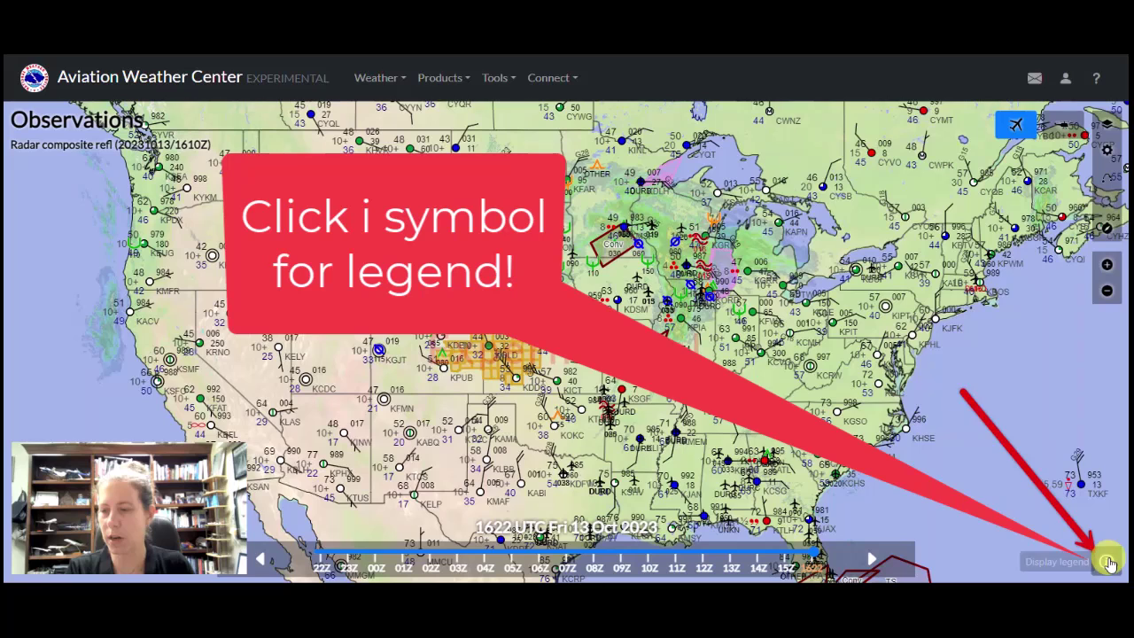
# Display the Observations map legend and examine the weather symbols reference page linked from it
pyautogui.click(1106, 561)
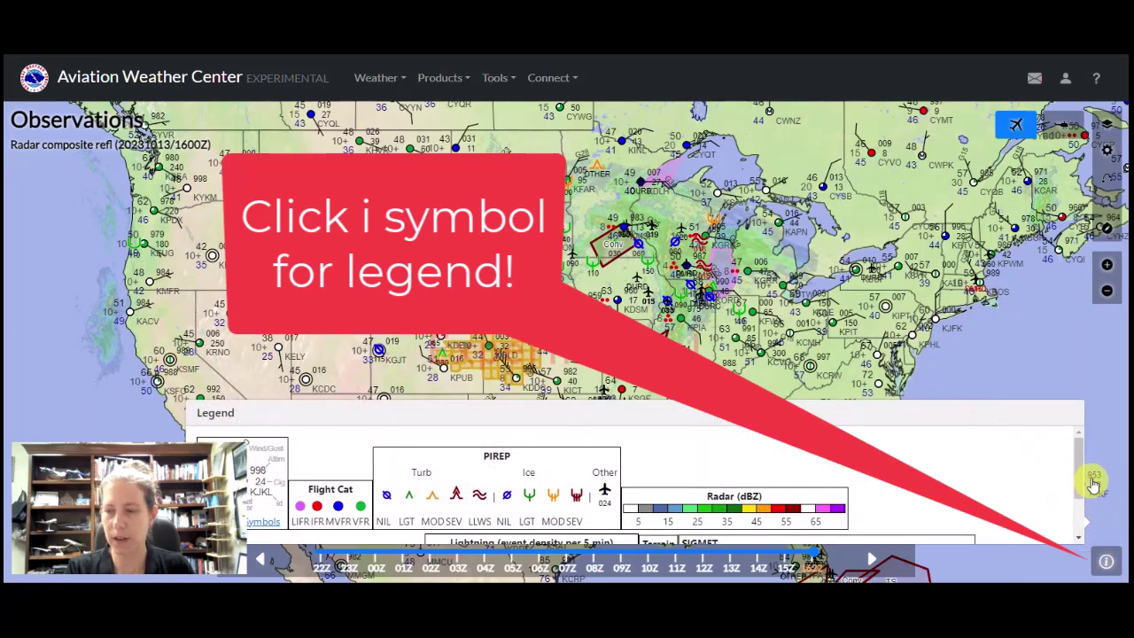
pyautogui.moveTo(1082, 460); pyautogui.dragTo(1075, 505)
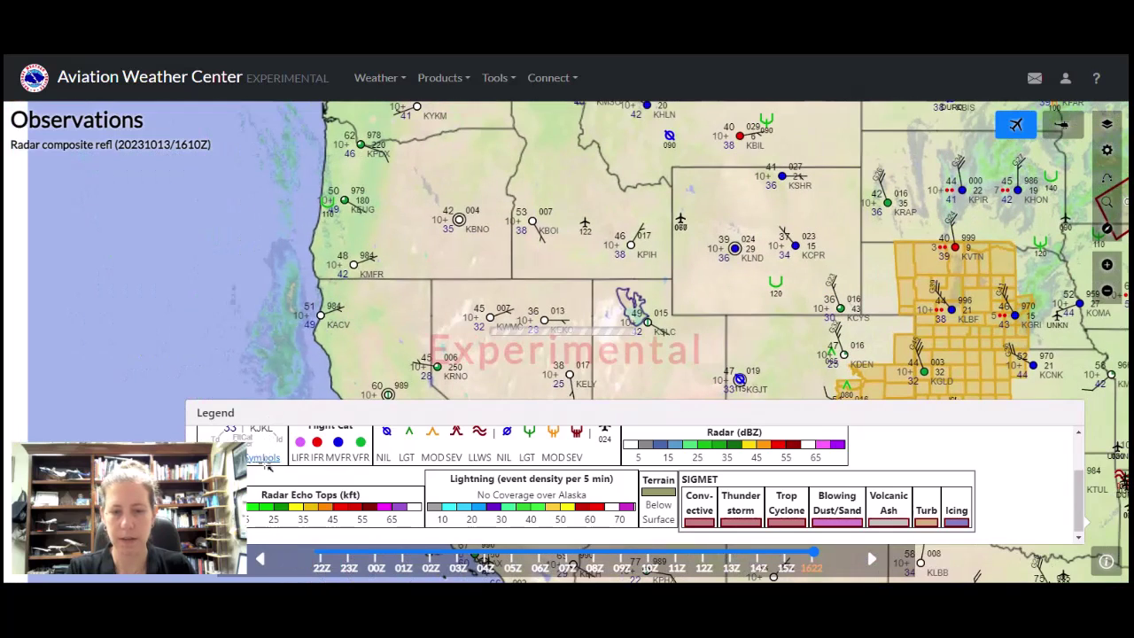
pyautogui.click(264, 457)
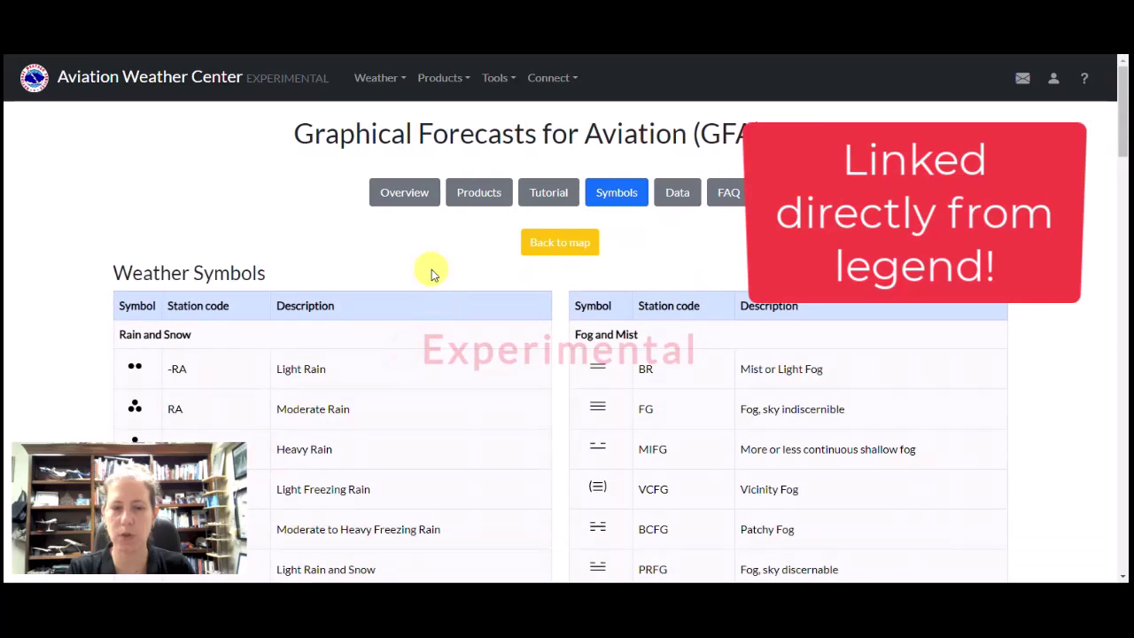
pyautogui.scroll(-9, 411, 334)
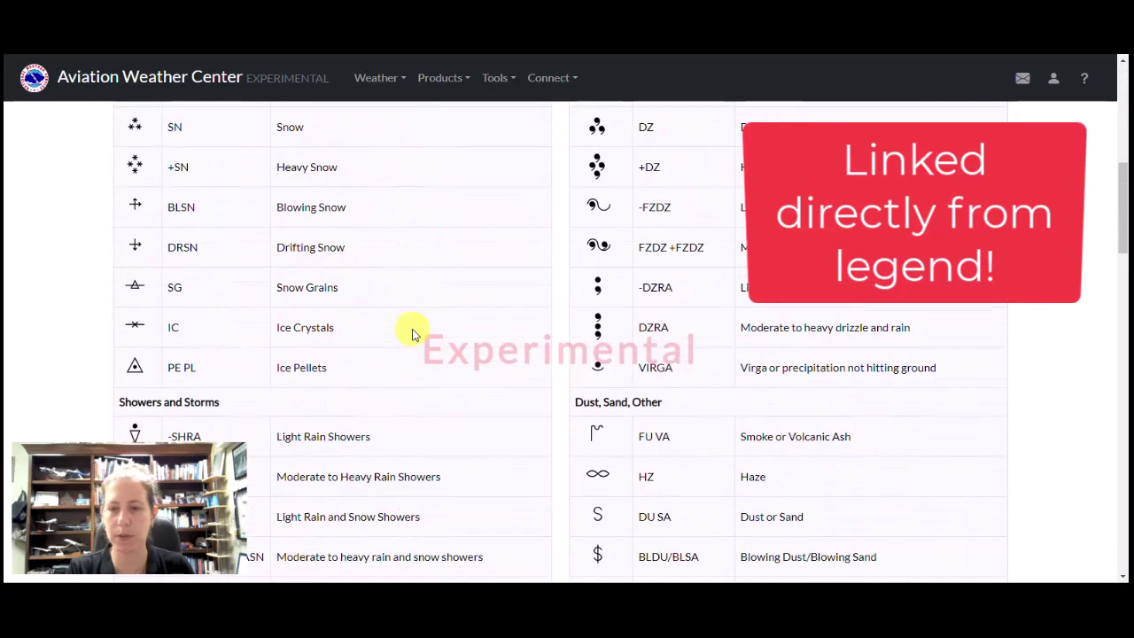
pyautogui.scroll(-1, 412, 334)
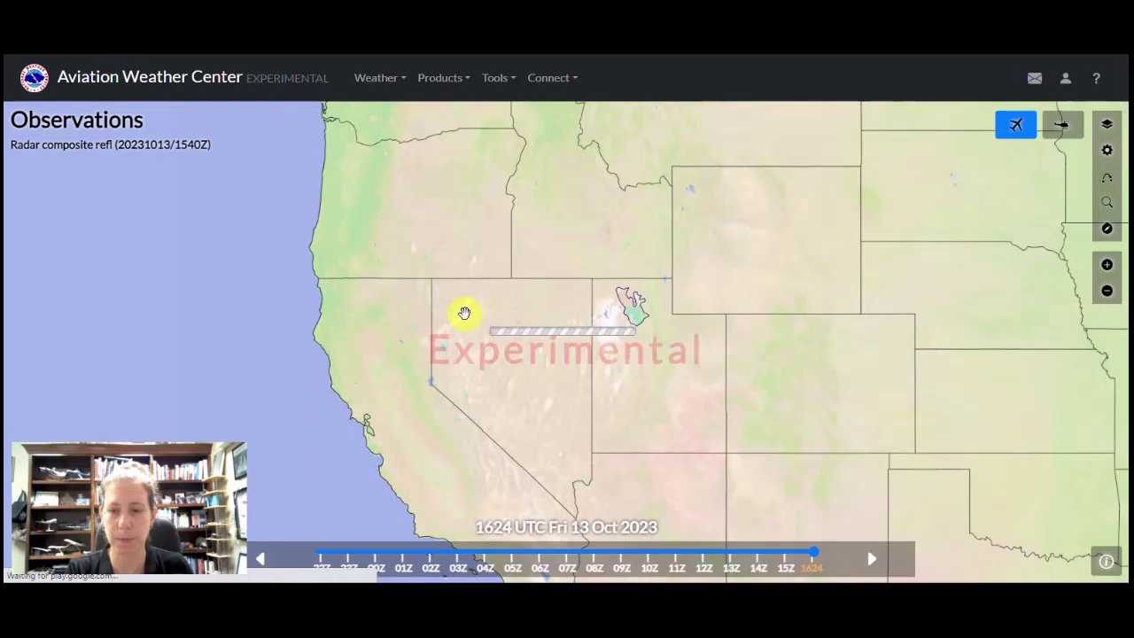
# Set the basemap of the Observations map to IFR low level (US) in the map format options
pyautogui.click(1107, 293)
pyautogui.moveTo(980, 357); pyautogui.dragTo(855, 370)
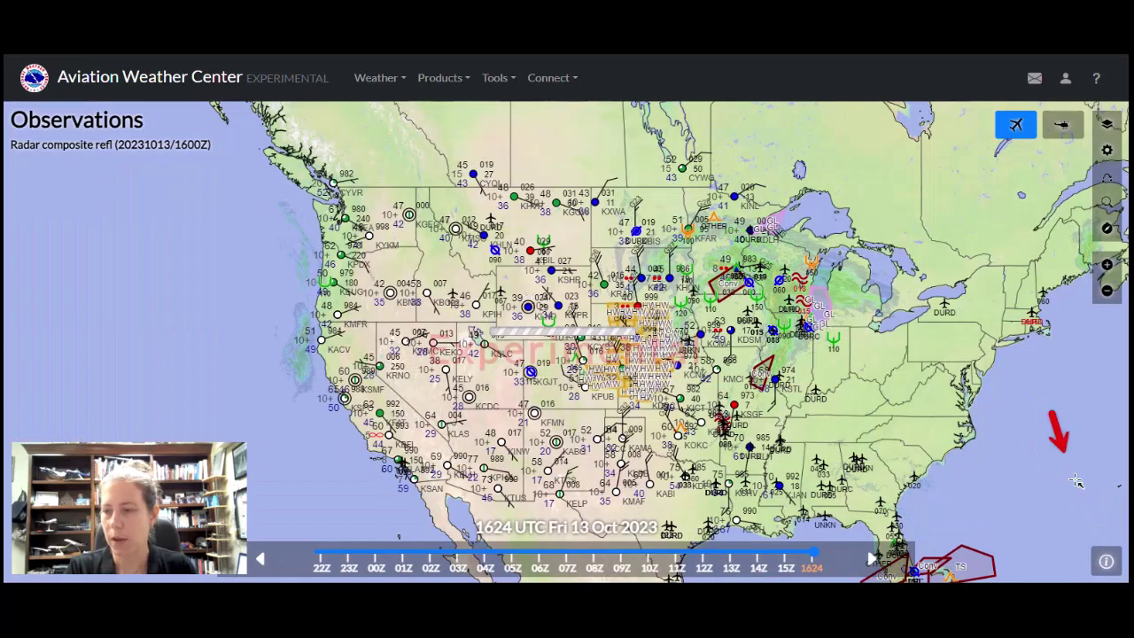
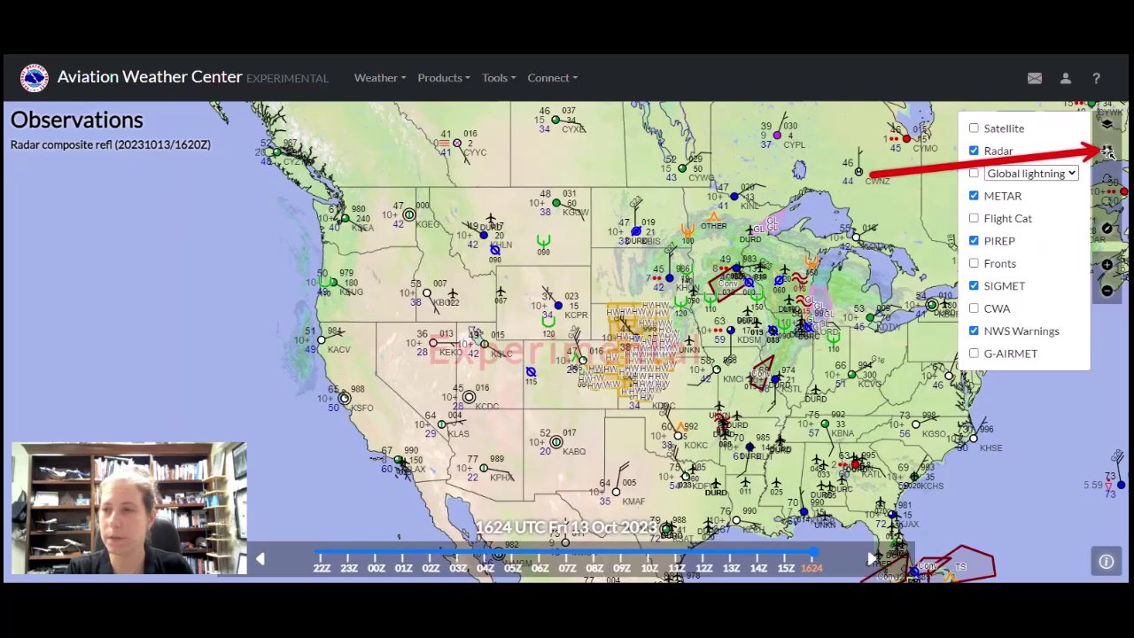
pyautogui.click(1107, 150)
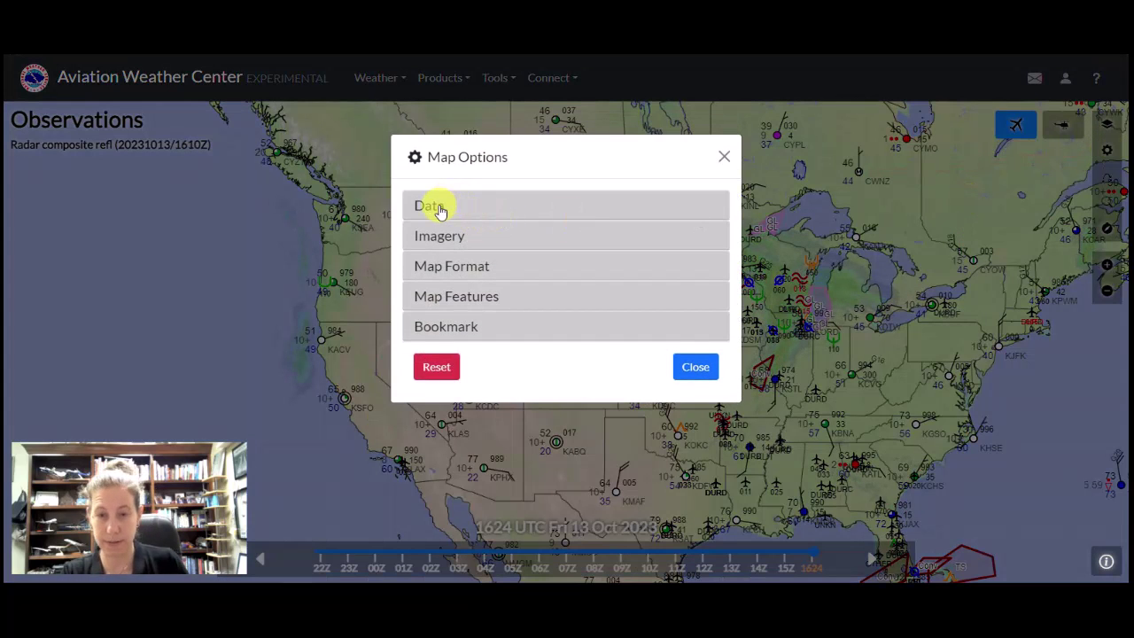
pyautogui.click(455, 271)
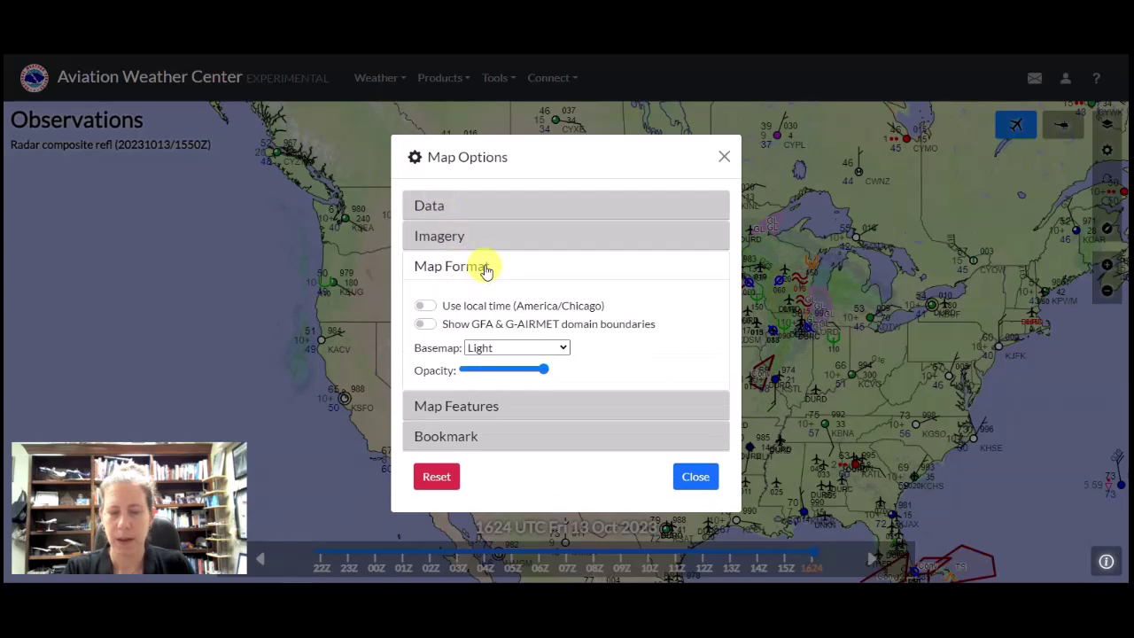
pyautogui.click(564, 350)
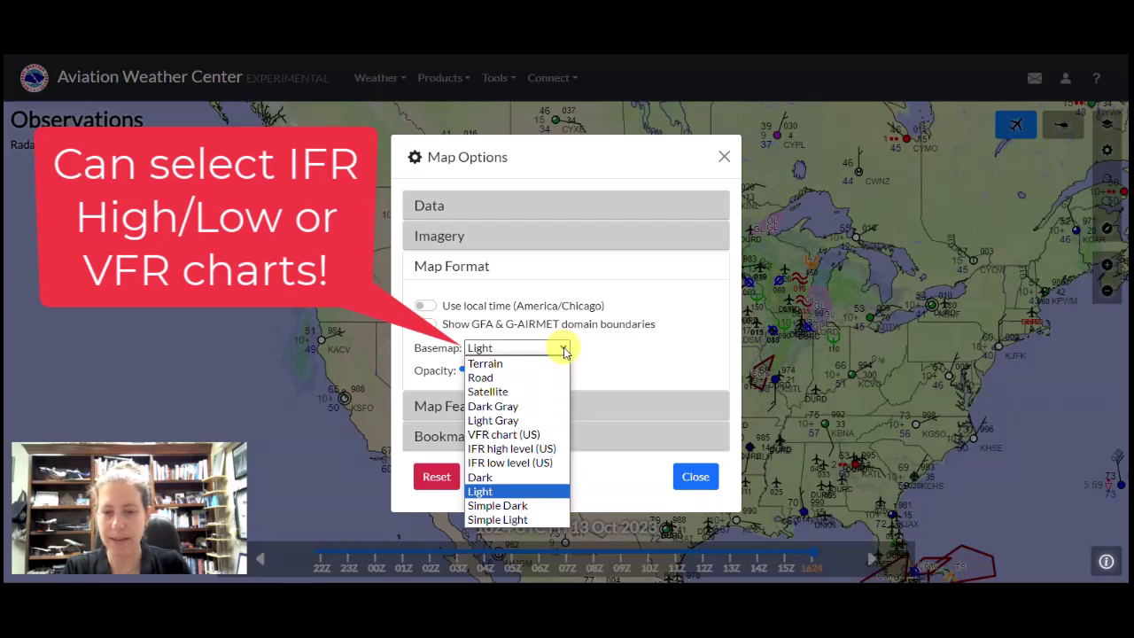
pyautogui.click(511, 466)
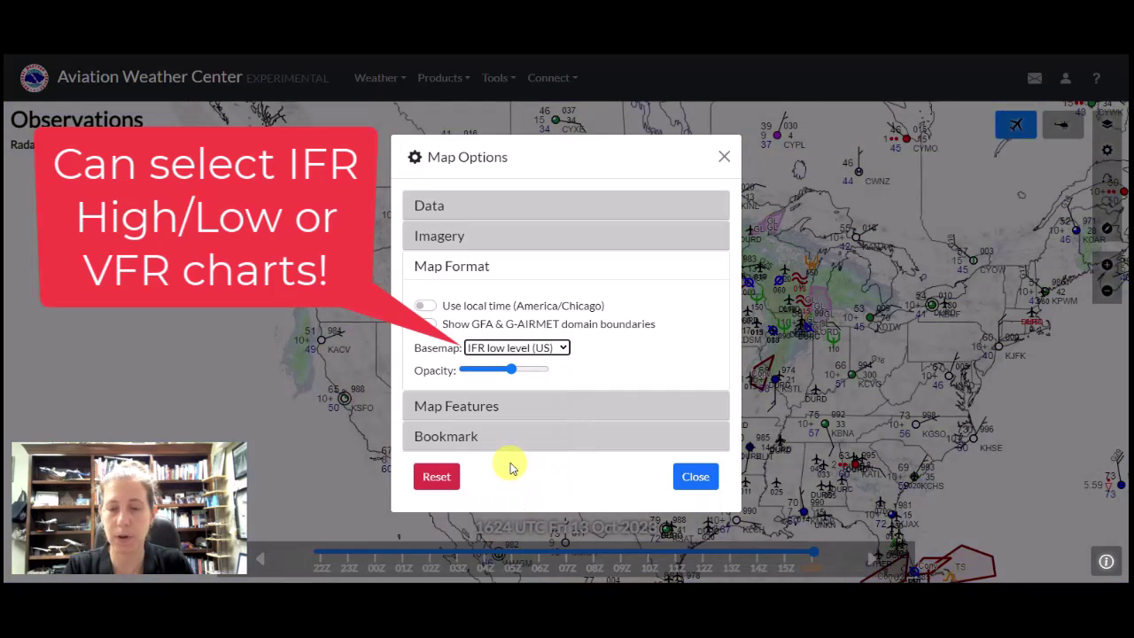
pyautogui.click(689, 479)
# Examine the IFR low level chart and station plots up close around Tyler and Gregg County in northeast Texas
pyautogui.moveTo(688, 469); pyautogui.dragTo(582, 339)
pyautogui.scroll(2, 581, 341)
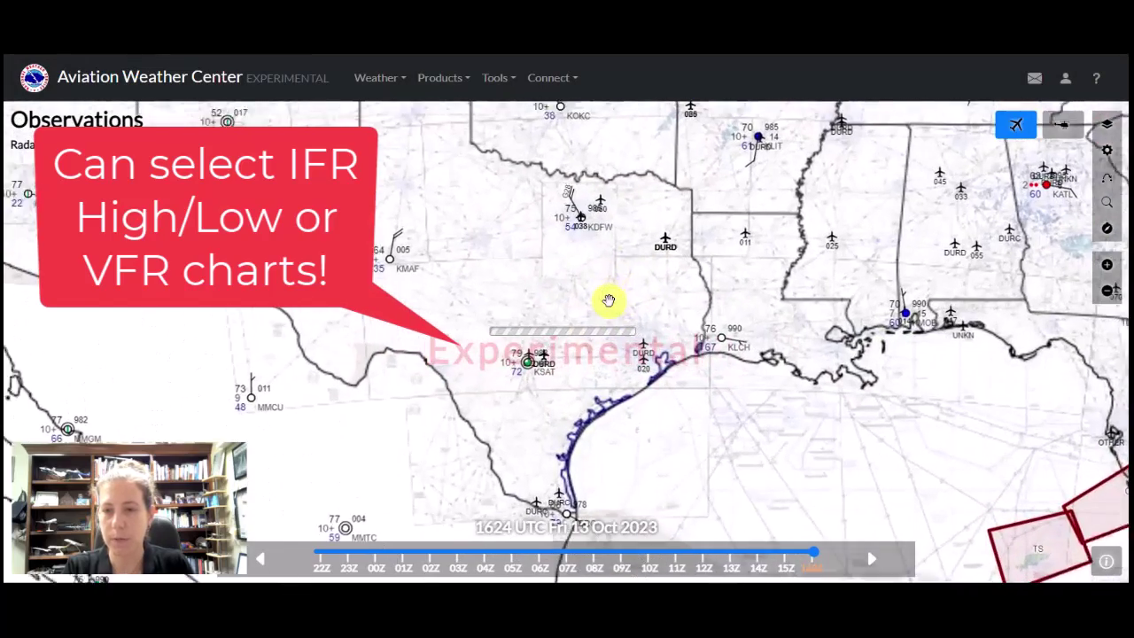
pyautogui.scroll(3, 571, 346)
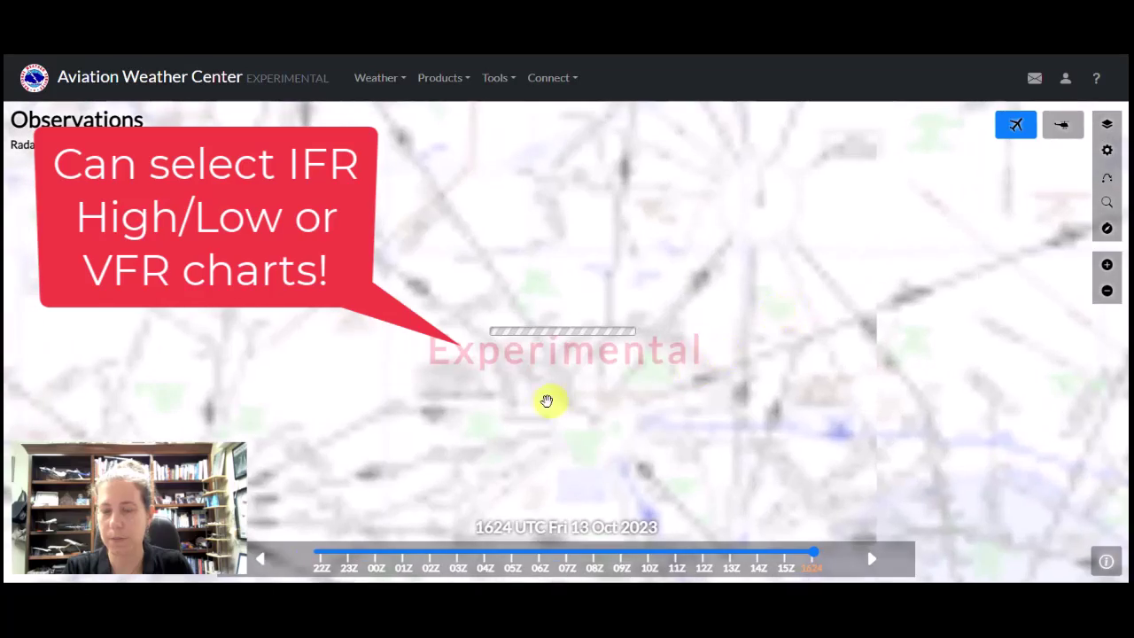
pyautogui.moveTo(731, 369); pyautogui.dragTo(557, 544)
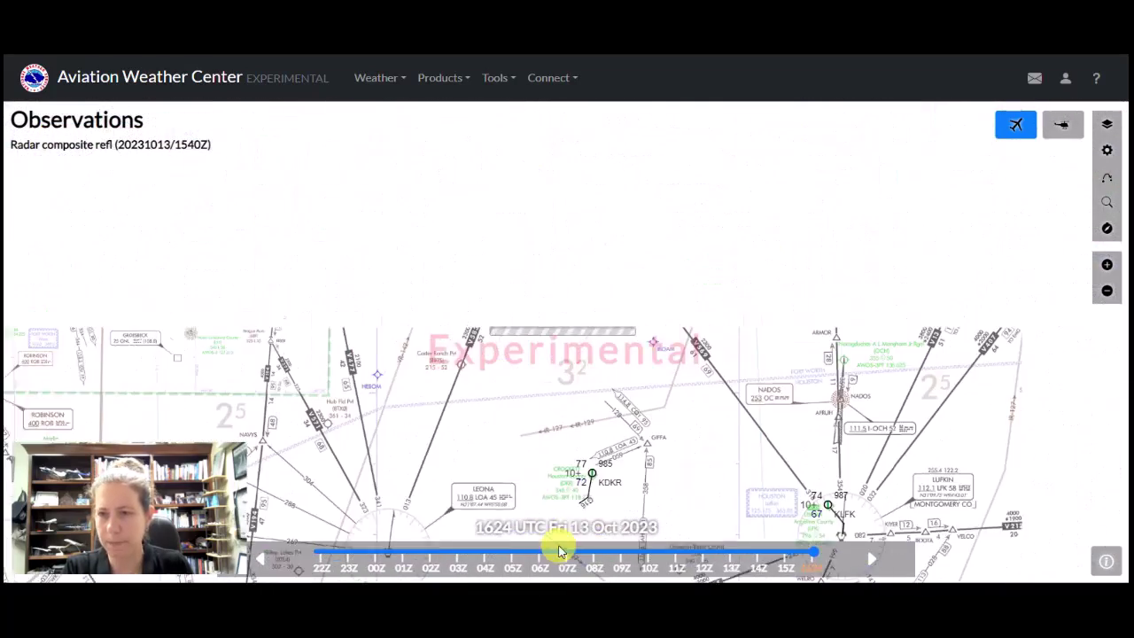
pyautogui.moveTo(673, 306); pyautogui.dragTo(599, 422)
pyautogui.moveTo(695, 327); pyautogui.dragTo(628, 431)
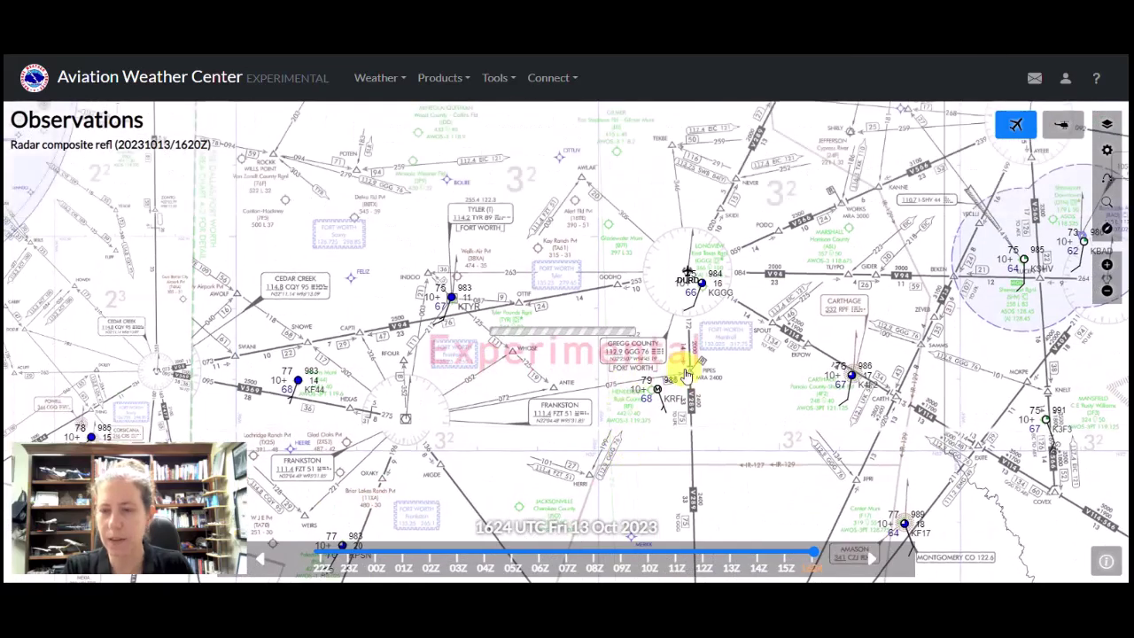
pyautogui.moveTo(679, 367); pyautogui.dragTo(625, 426)
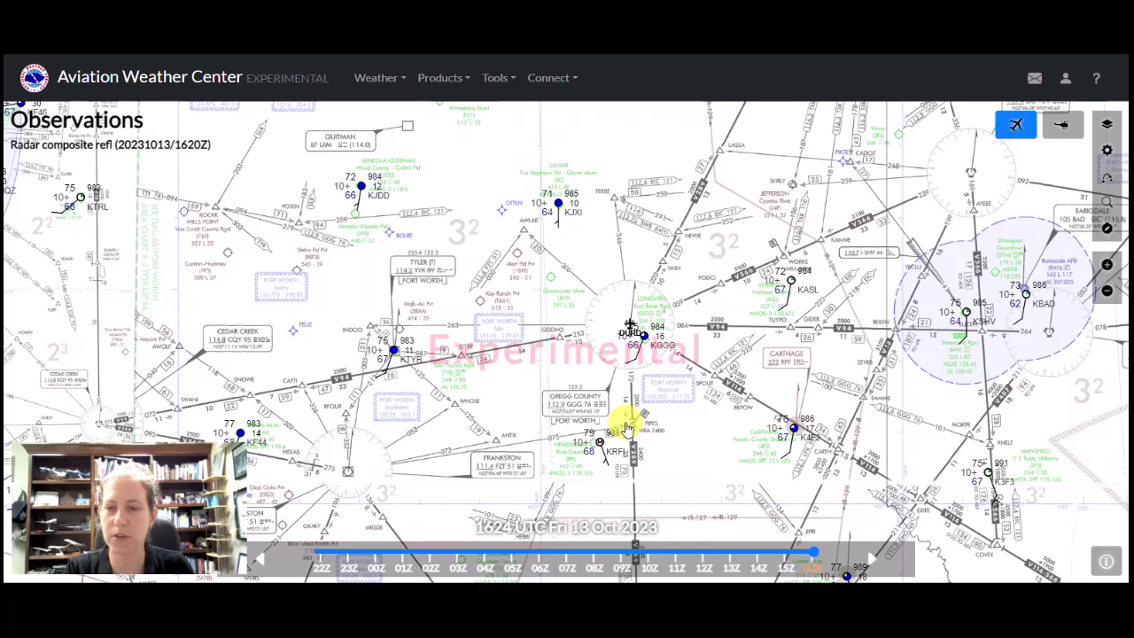
# Change the basemap to VFR chart (US) and return to the map
pyautogui.click(1107, 151)
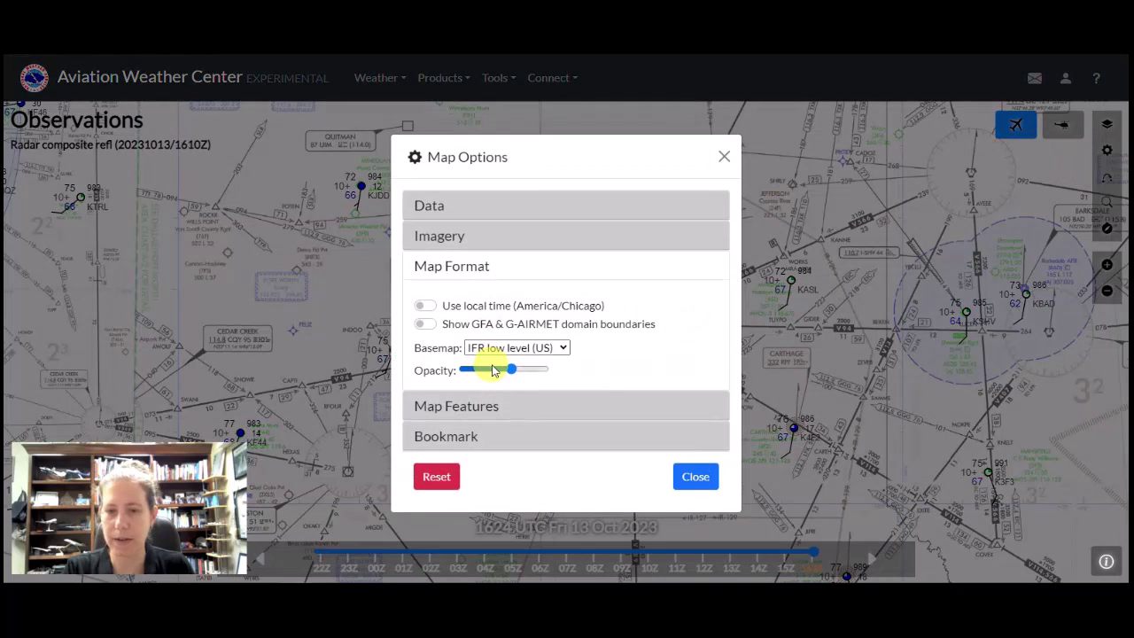
pyautogui.click(516, 347)
pyautogui.click(506, 434)
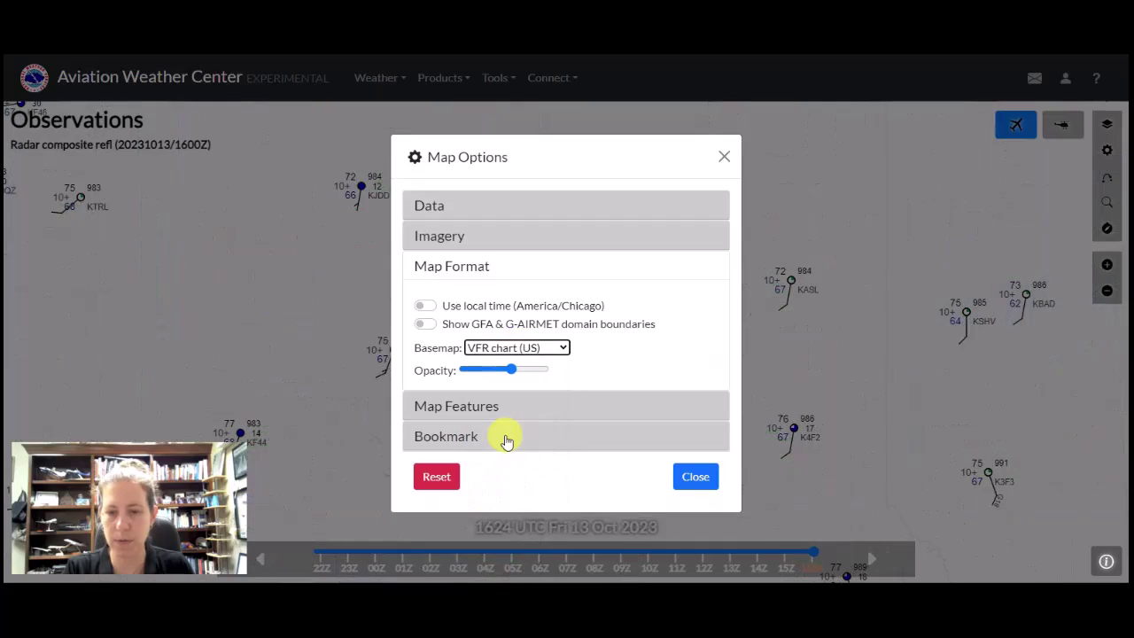
pyautogui.click(694, 477)
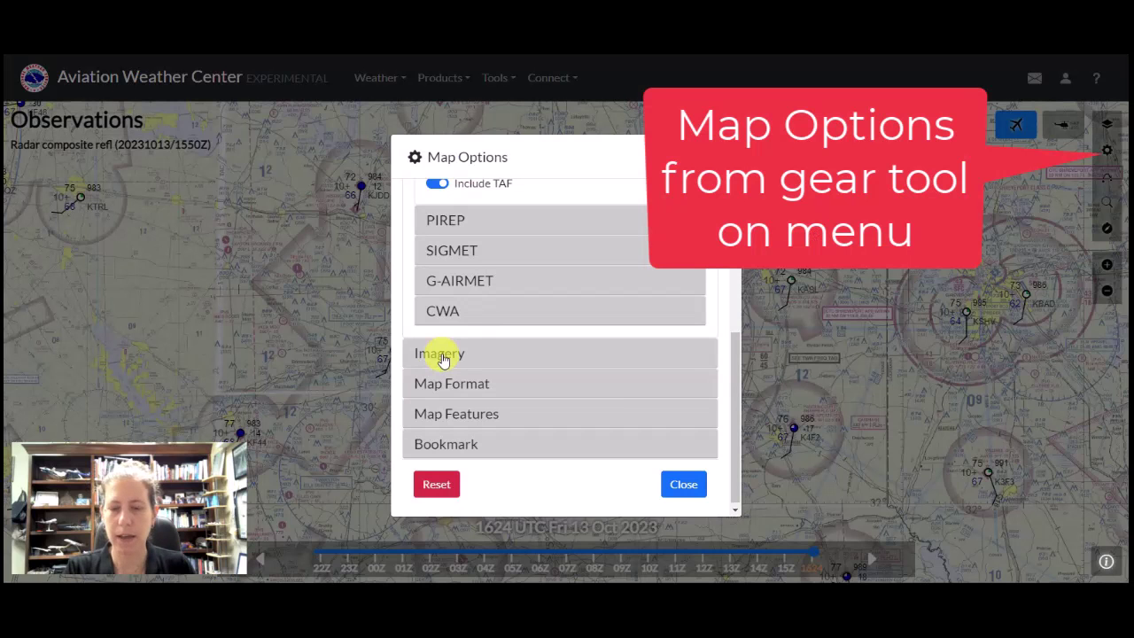
# Set the satellite imagery type to Visible in the map options
pyautogui.click(443, 357)
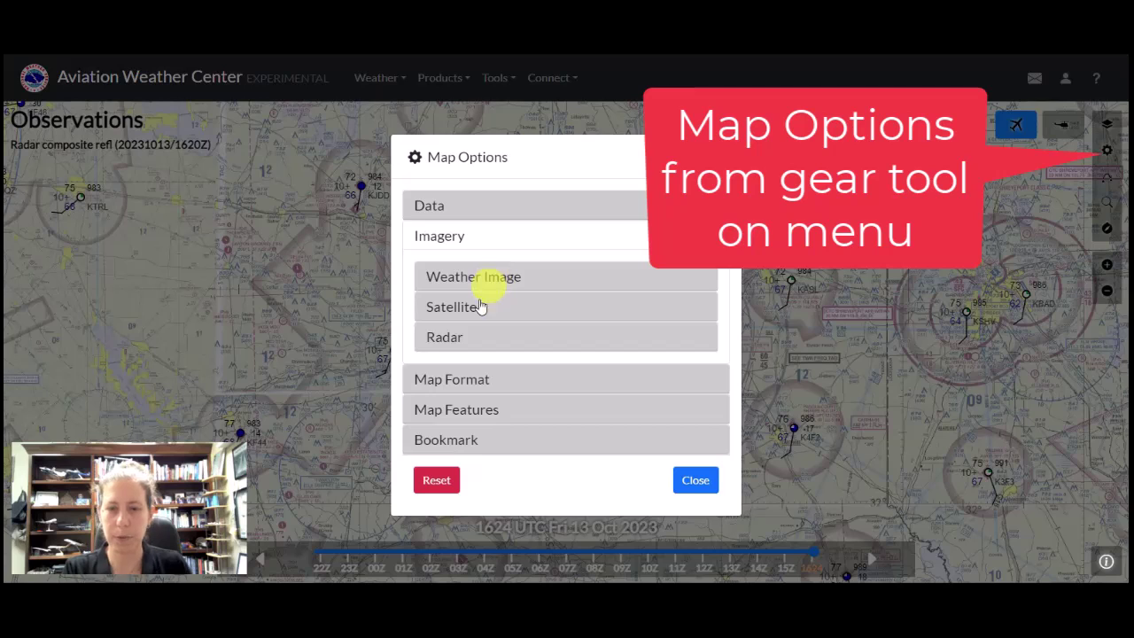
pyautogui.click(437, 307)
pyautogui.scroll(-2, 552, 316)
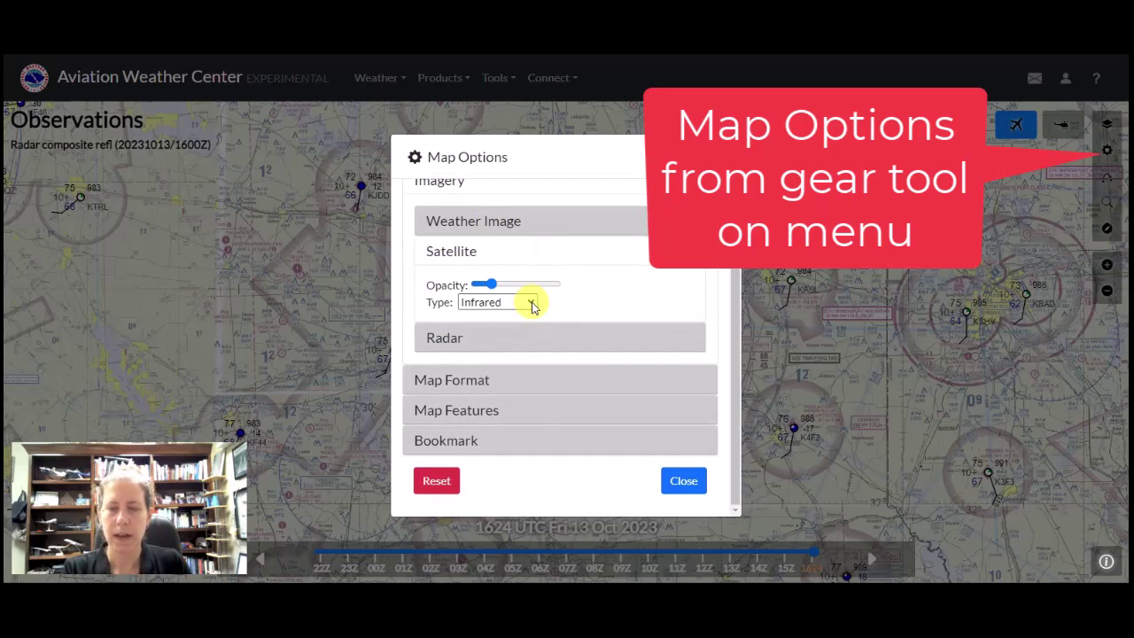
pyautogui.click(531, 305)
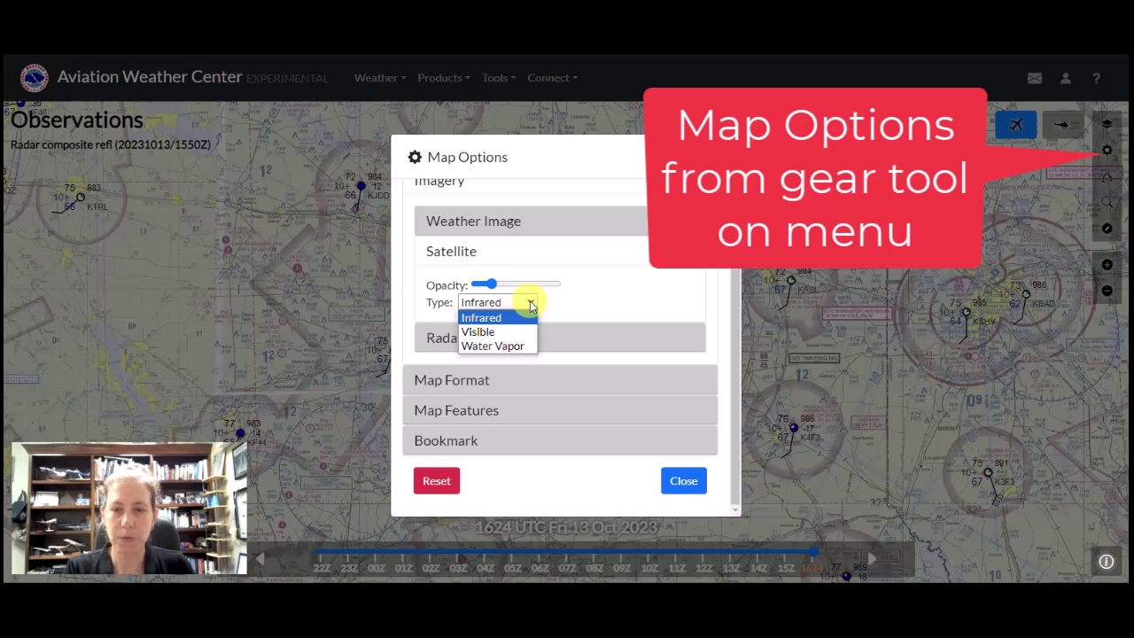
pyautogui.click(491, 333)
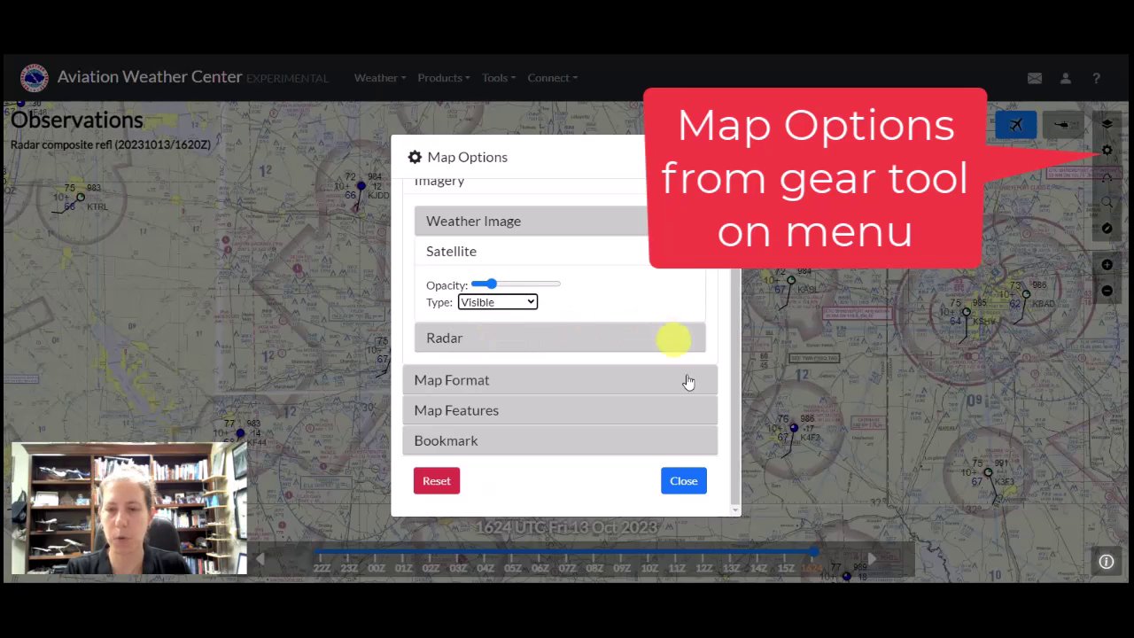
pyautogui.click(683, 480)
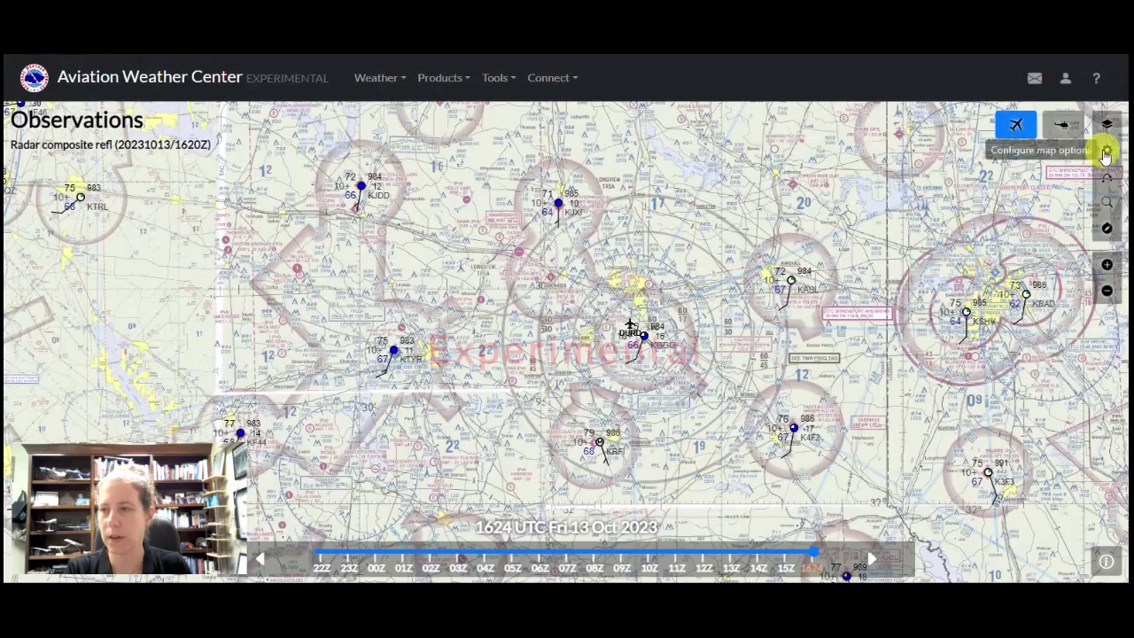
# Show the Satellite layer on the map and hide the Radar and METAR layers
pyautogui.click(1109, 129)
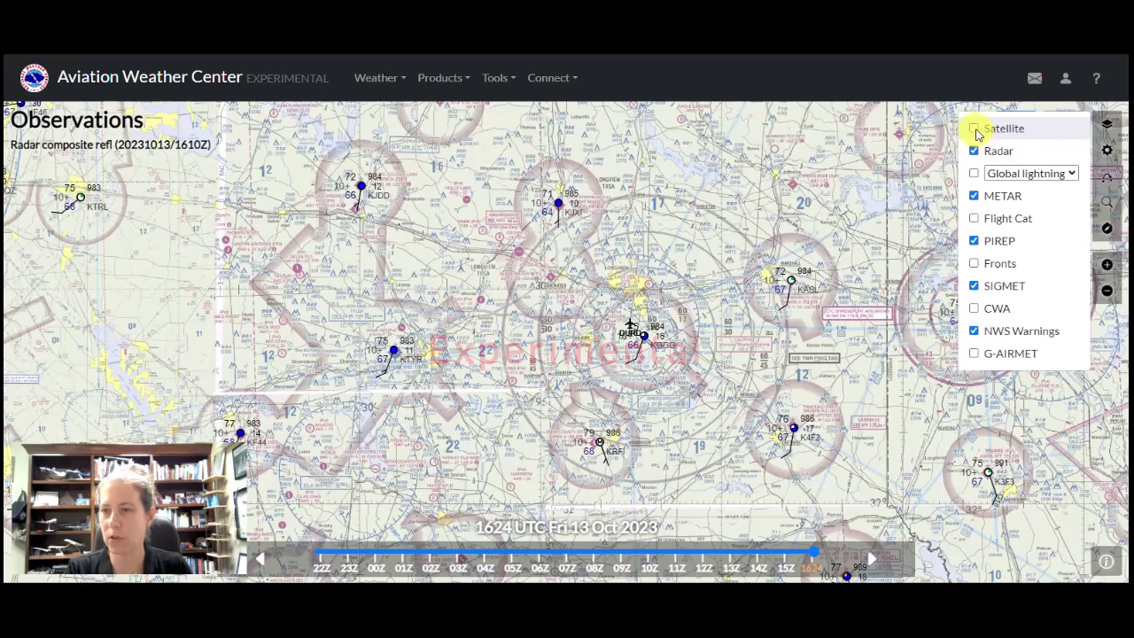
pyautogui.click(973, 128)
pyautogui.click(974, 151)
pyautogui.click(973, 196)
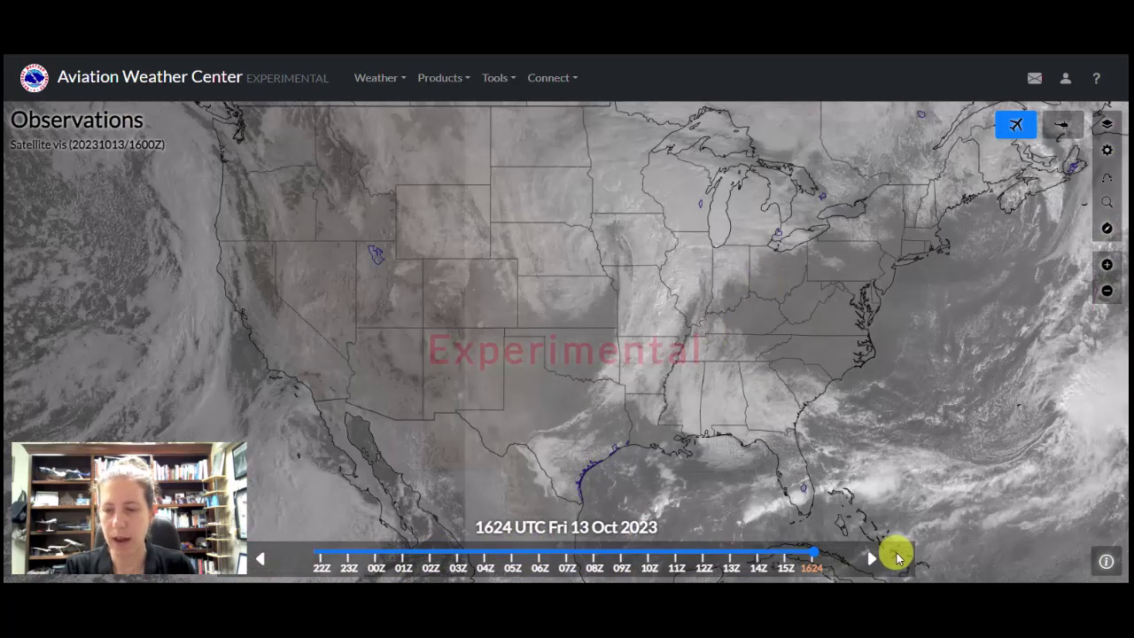
# Move the map time back to 2224 UTC Thu 12 Oct and forward to 0724 UTC Fri 13 Oct 2023
pyautogui.moveTo(711, 274); pyautogui.dragTo(723, 551)
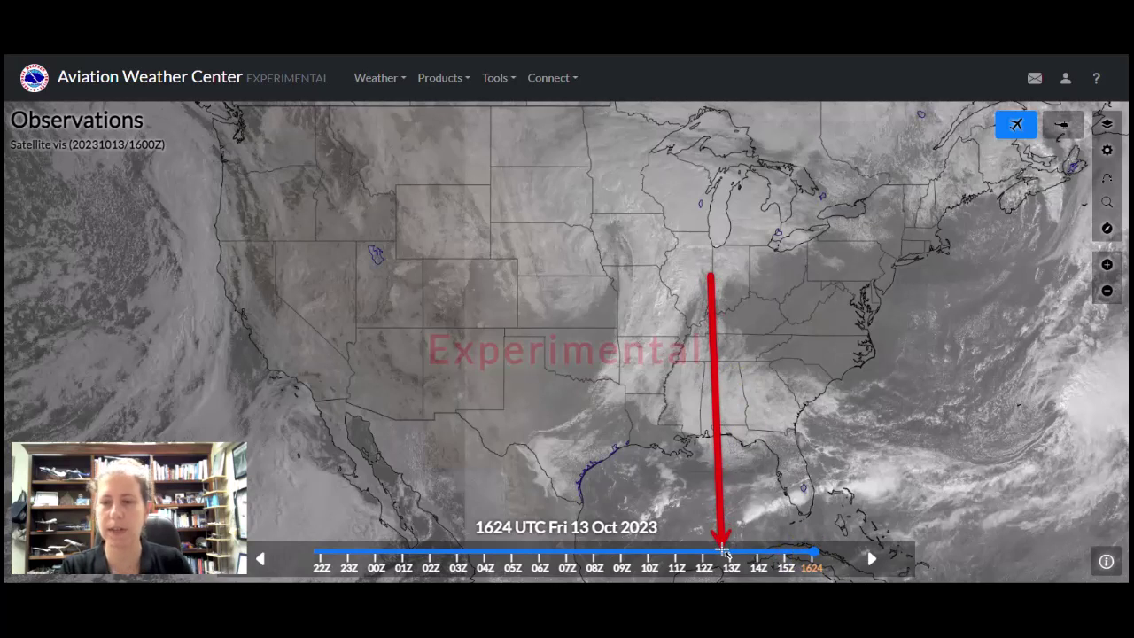
pyautogui.moveTo(390, 281); pyautogui.dragTo(391, 542)
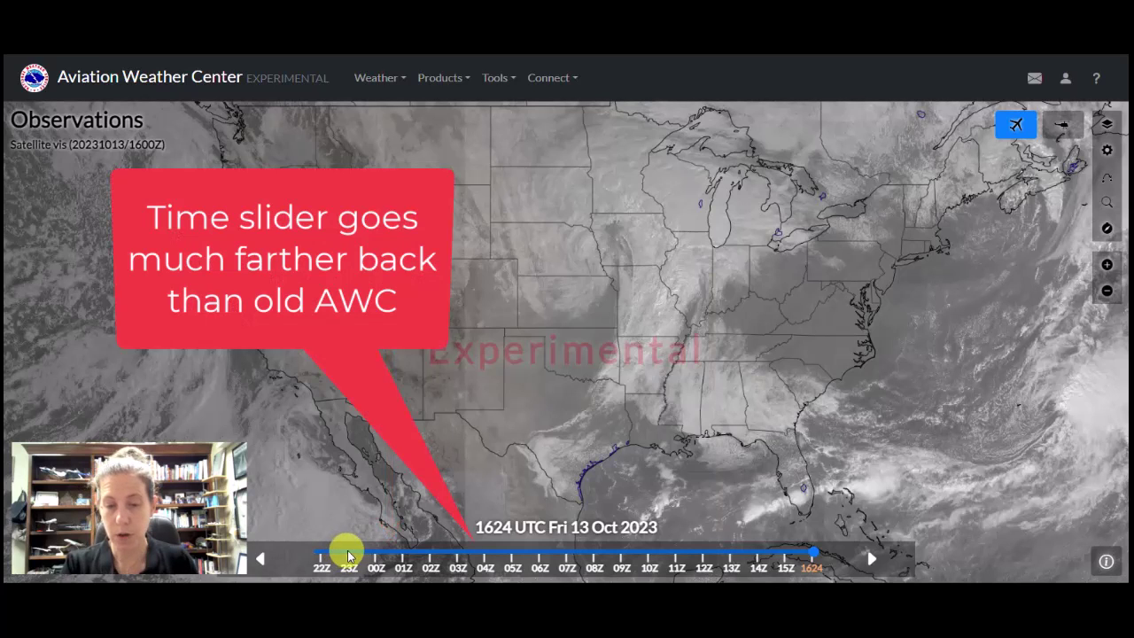
pyautogui.click(320, 556)
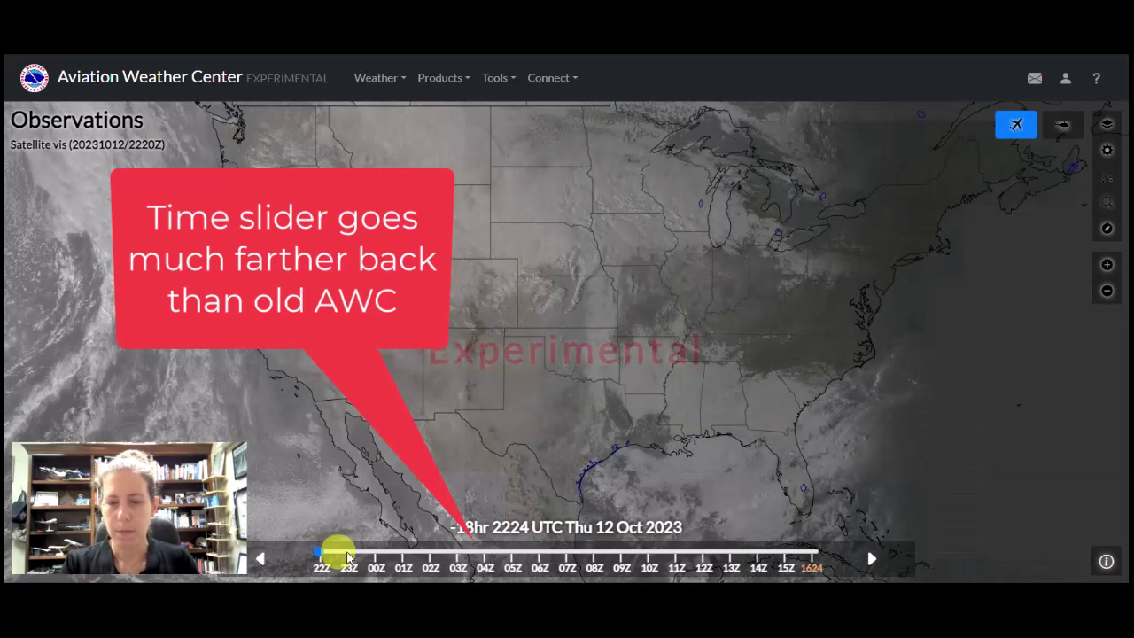
pyautogui.moveTo(323, 556); pyautogui.dragTo(576, 544)
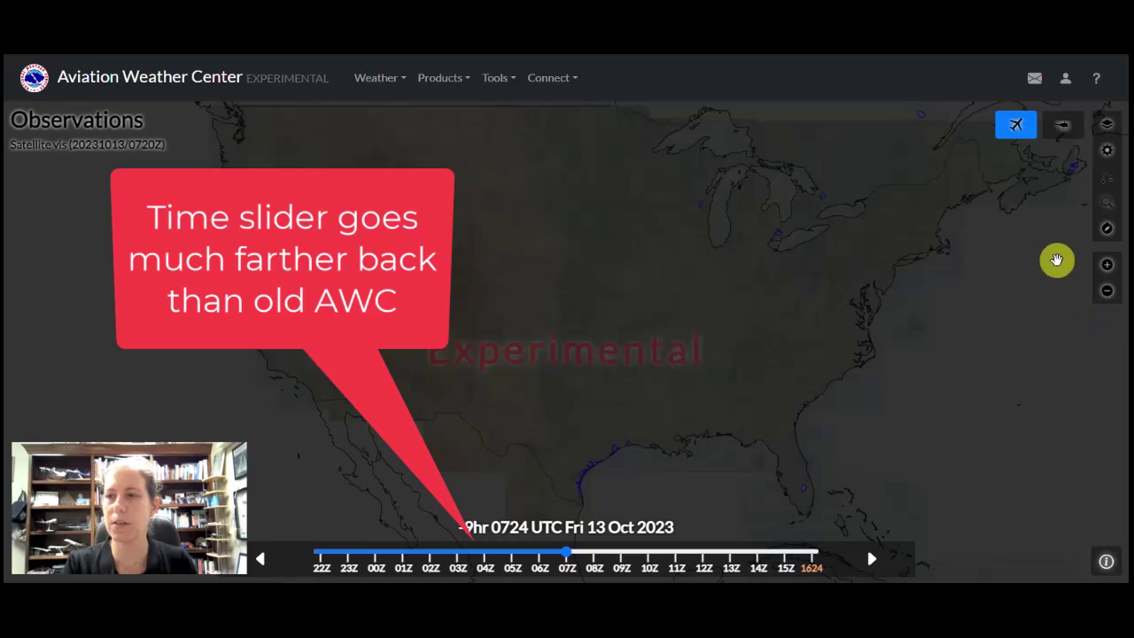
# Switch the satellite imagery type to Infrared and return to the map
pyautogui.click(1106, 150)
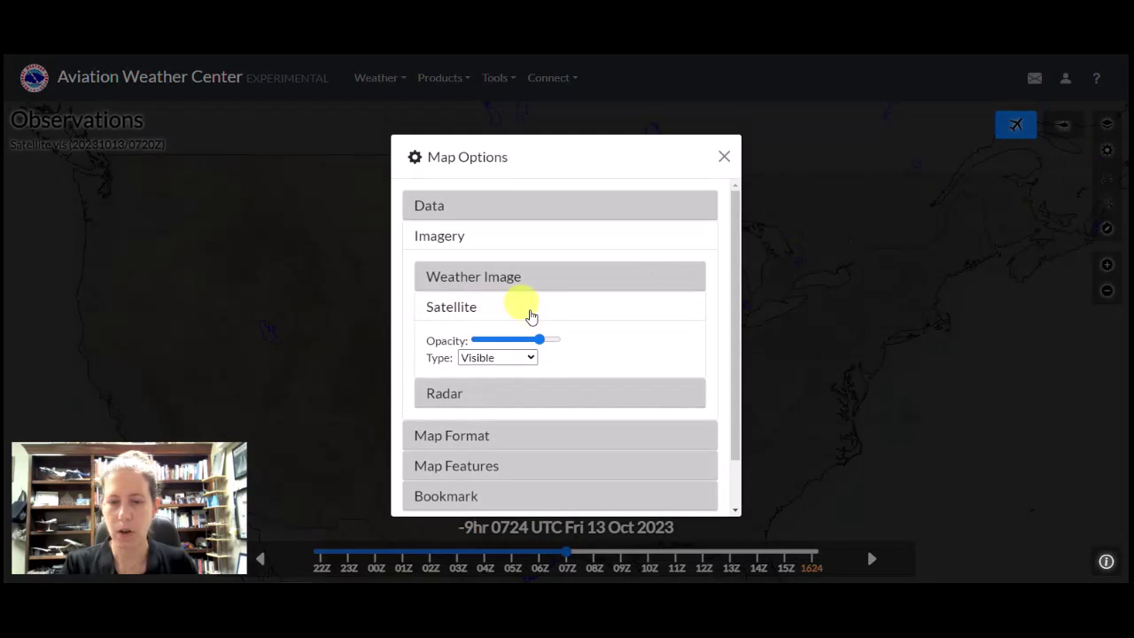
pyautogui.click(521, 357)
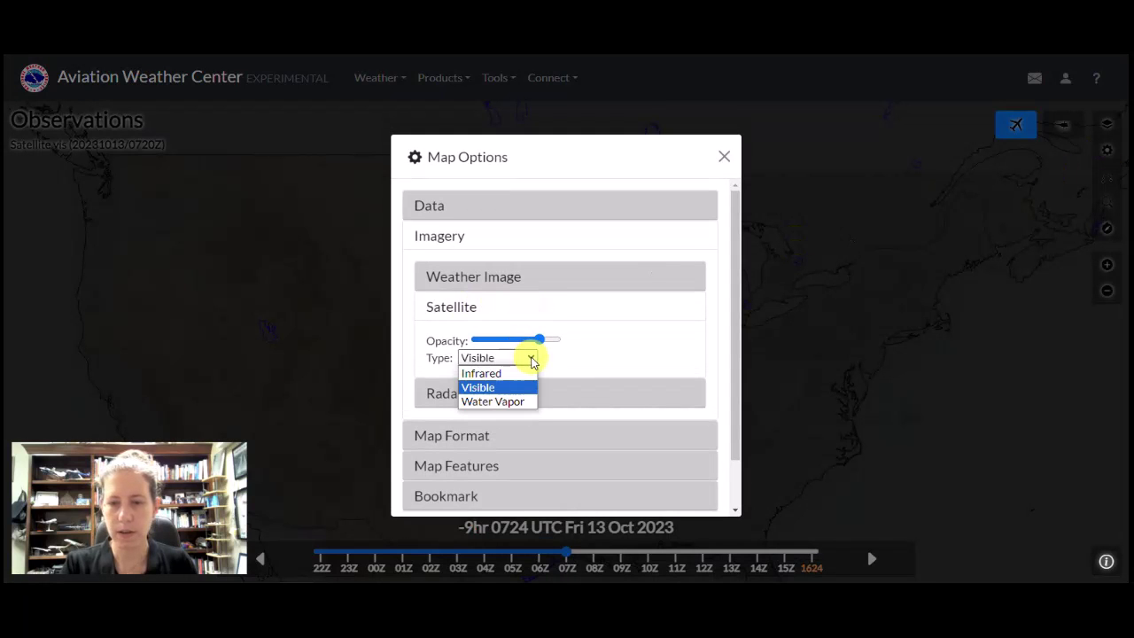
pyautogui.click(487, 373)
pyautogui.click(724, 157)
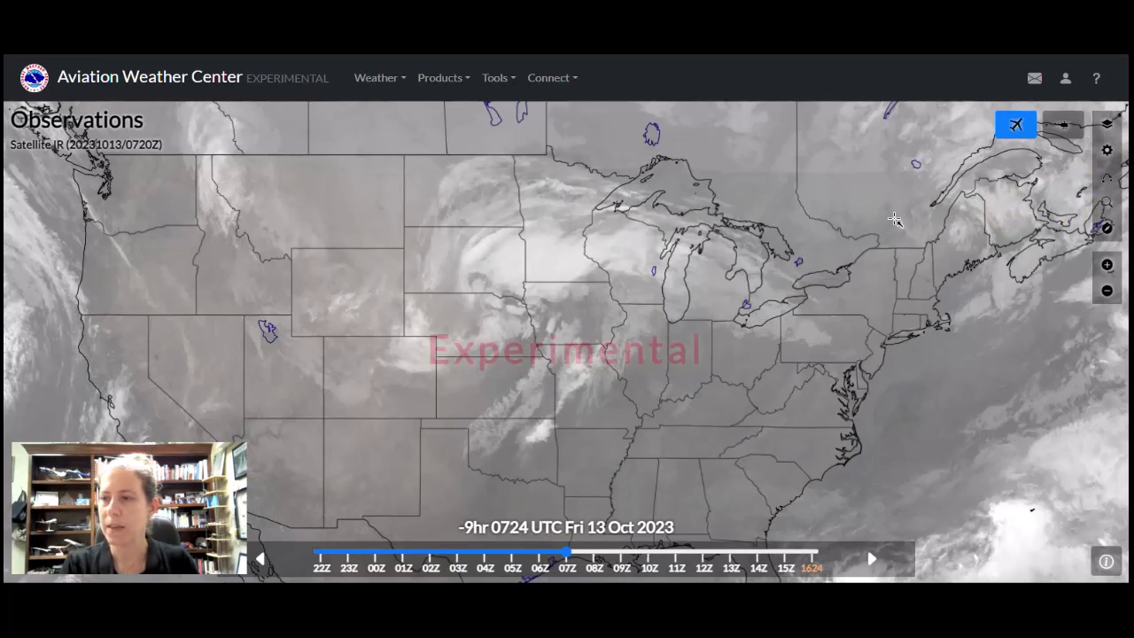
# Review the imagery settings available for the satellite and the weather image in the map options
pyautogui.click(1106, 151)
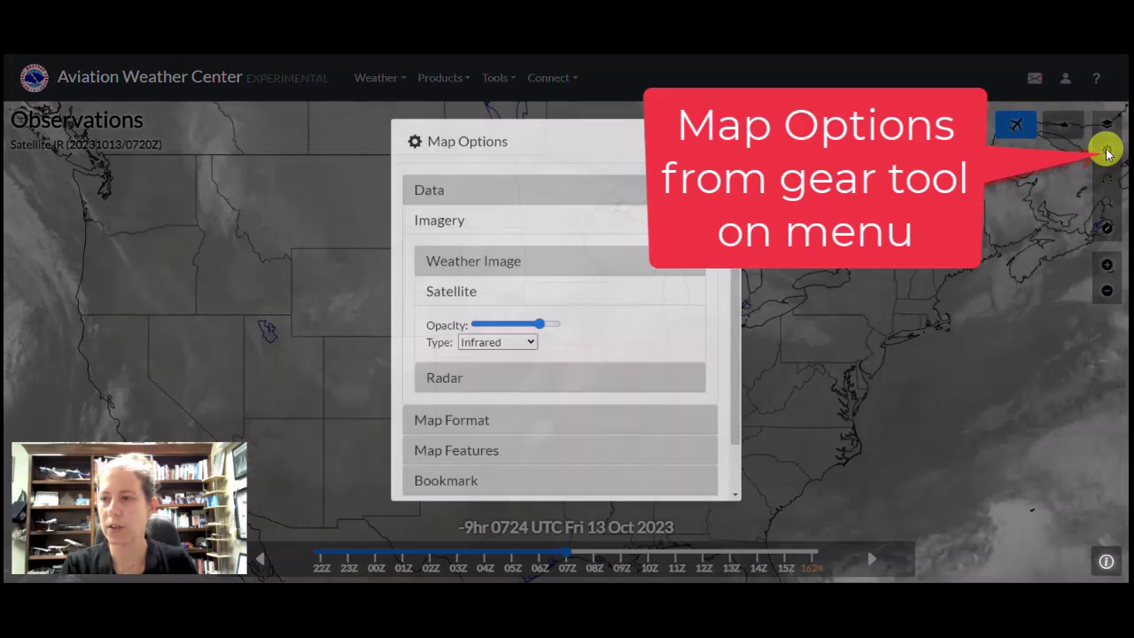
pyautogui.click(500, 357)
pyautogui.click(501, 358)
pyautogui.click(476, 283)
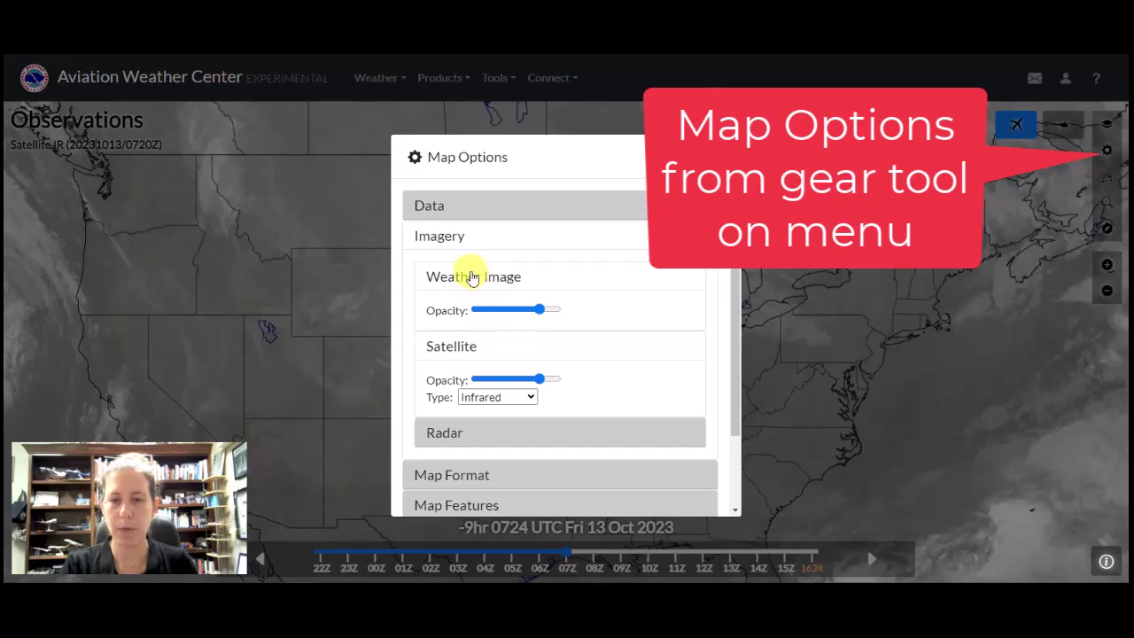
pyautogui.click(470, 275)
pyautogui.click(458, 310)
# Expand the radar imagery settings and set the radar type to Lowest Angle
pyautogui.click(447, 337)
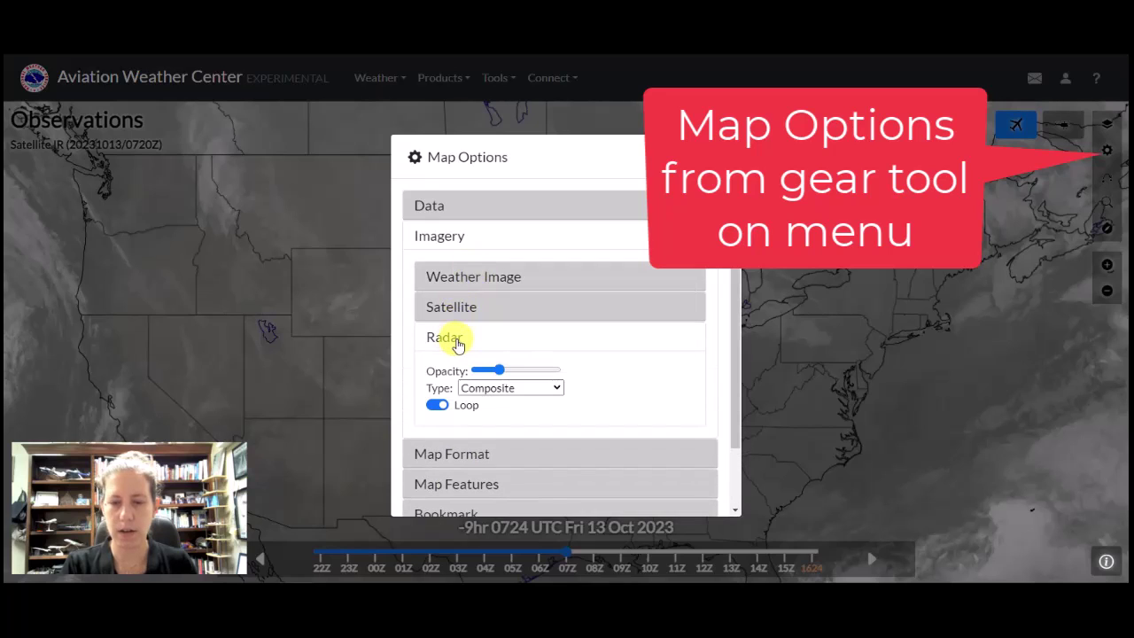
pyautogui.scroll(-1, 458, 328)
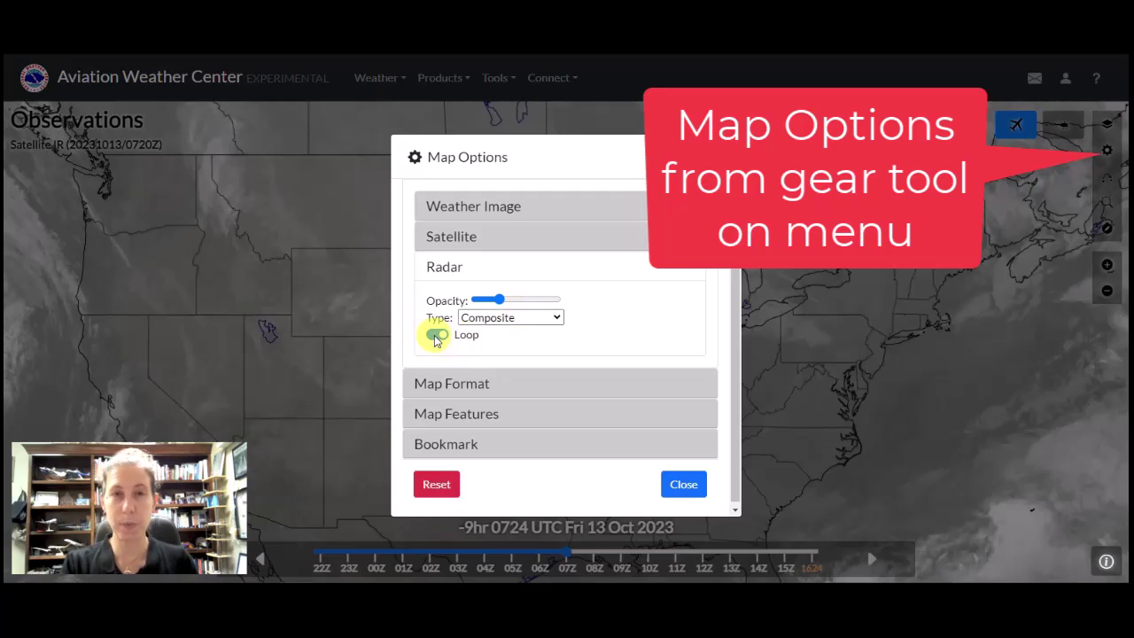
pyautogui.click(490, 319)
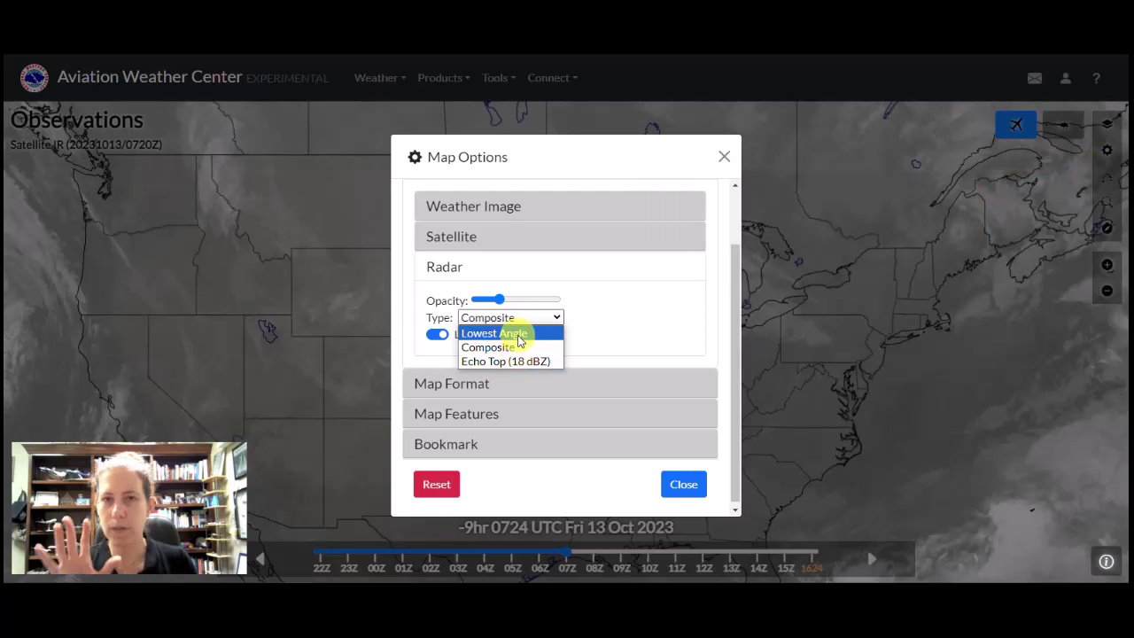
pyautogui.click(519, 336)
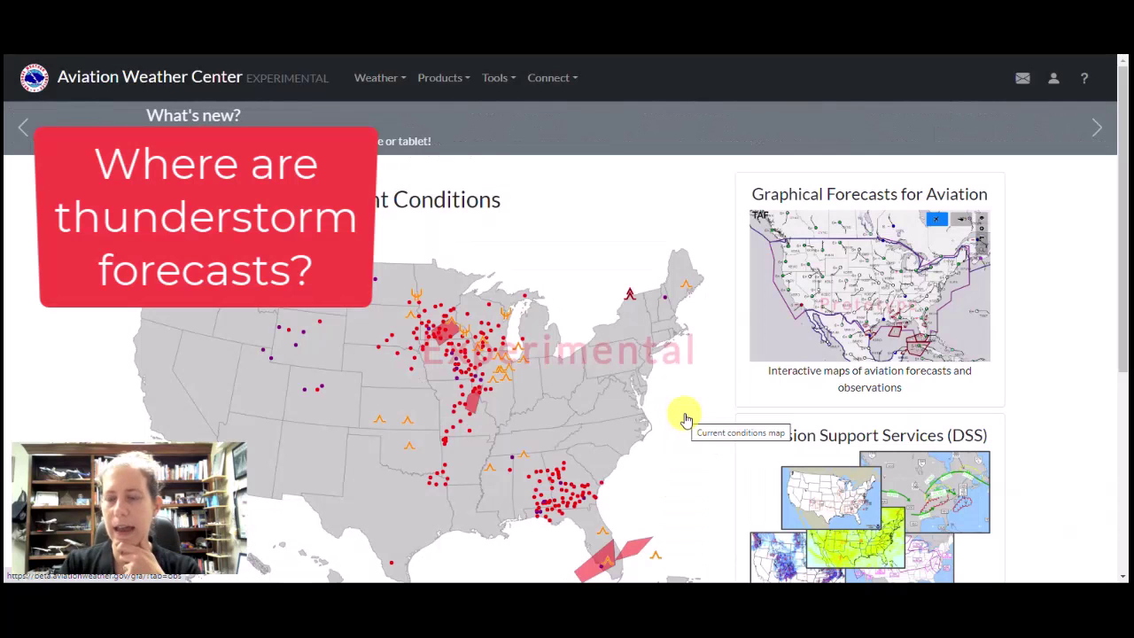
# Open the Graphical Forecasts for Aviation map from the home page and display the Thunderstorms forecast over the central United States
pyautogui.scroll(-1, 686, 418)
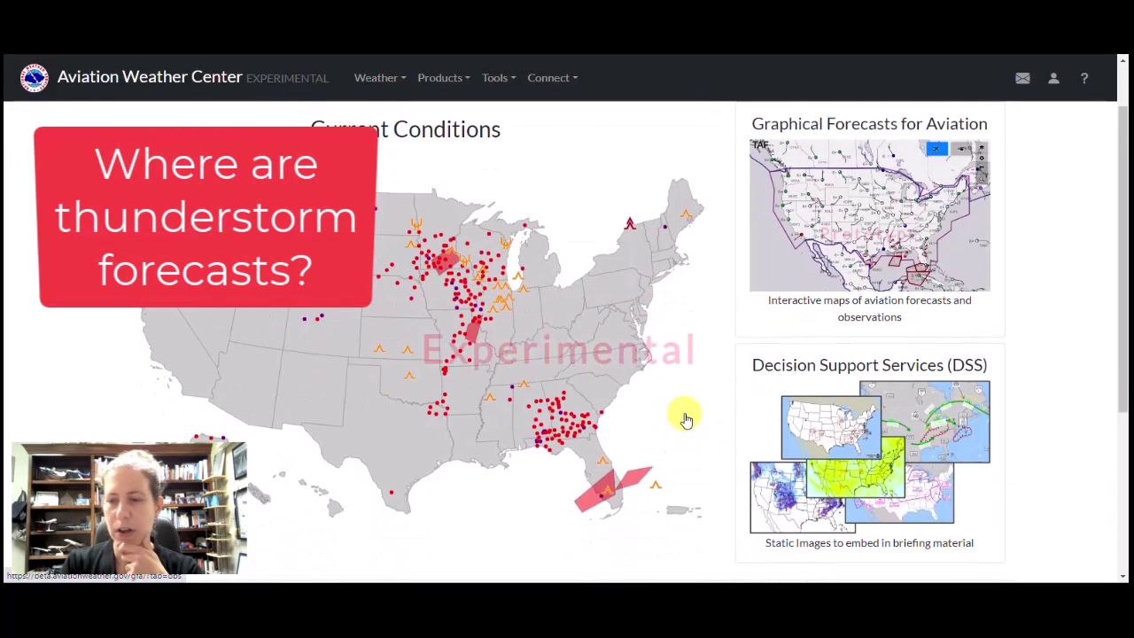
pyautogui.click(836, 152)
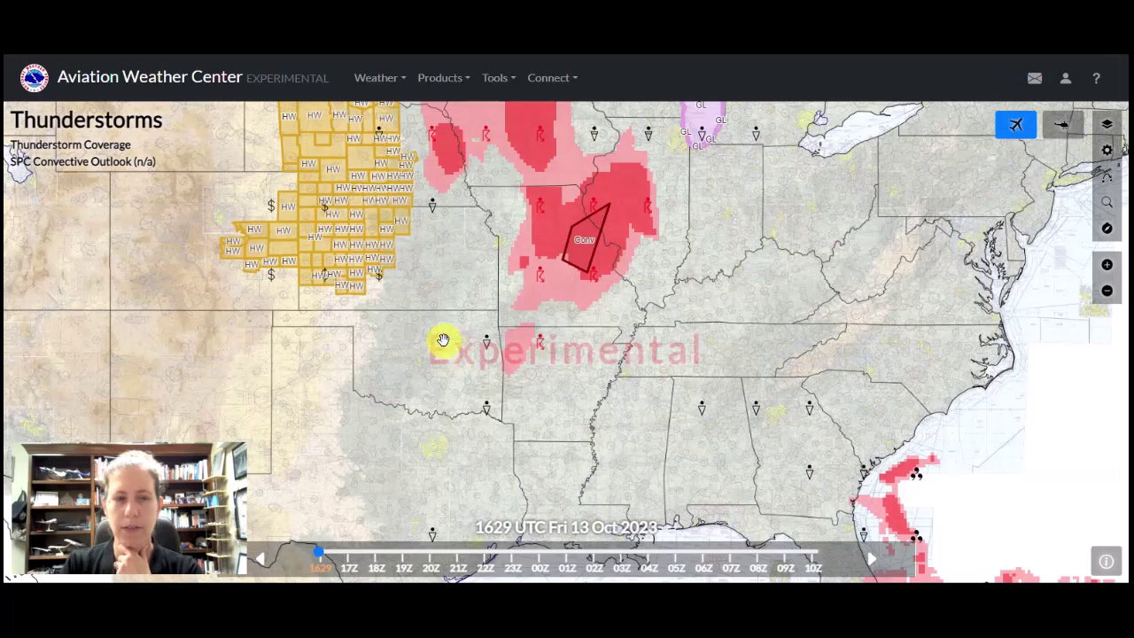
pyautogui.moveTo(445, 312); pyautogui.dragTo(445, 398)
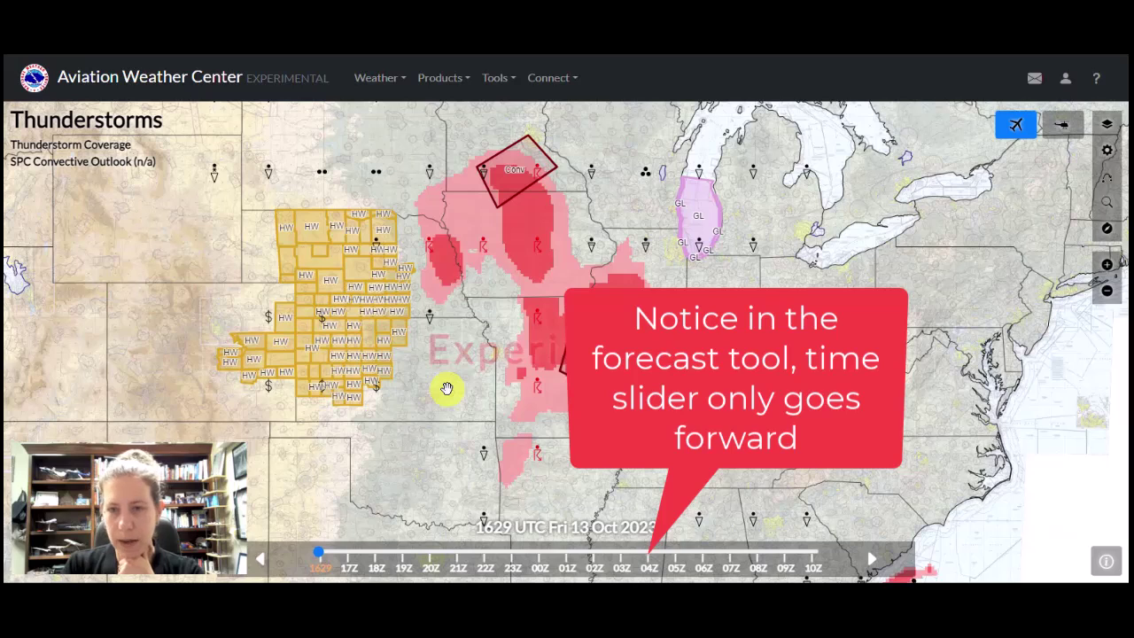
# Review the Thunderstorms map's available layers and its map options, leaving all settings as they are
pyautogui.click(1106, 125)
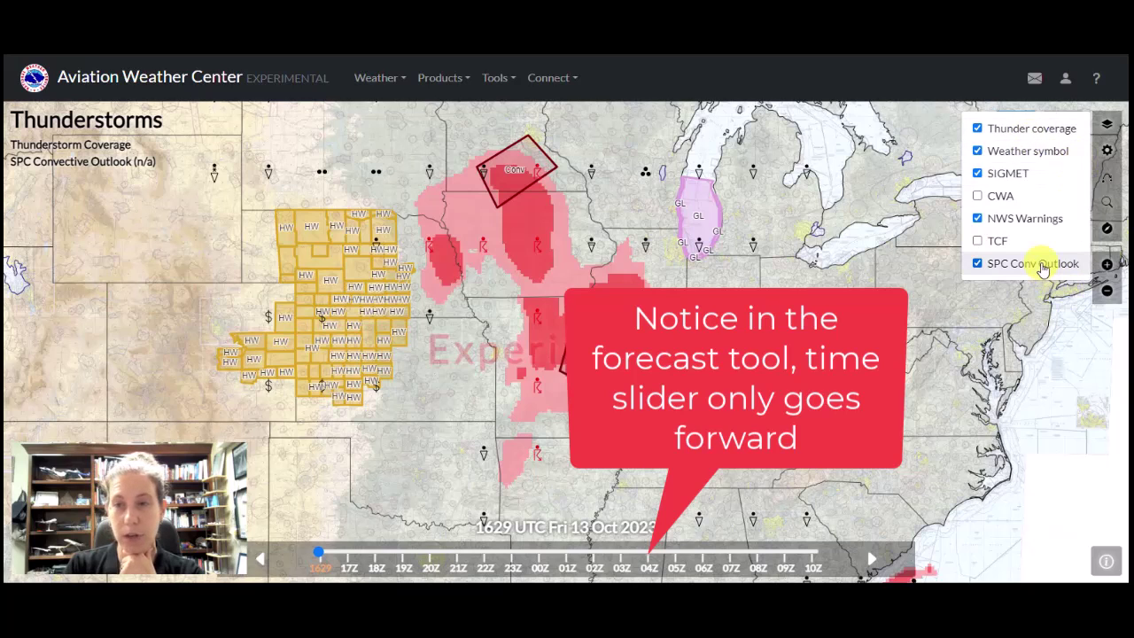
pyautogui.click(1107, 152)
pyautogui.click(1109, 153)
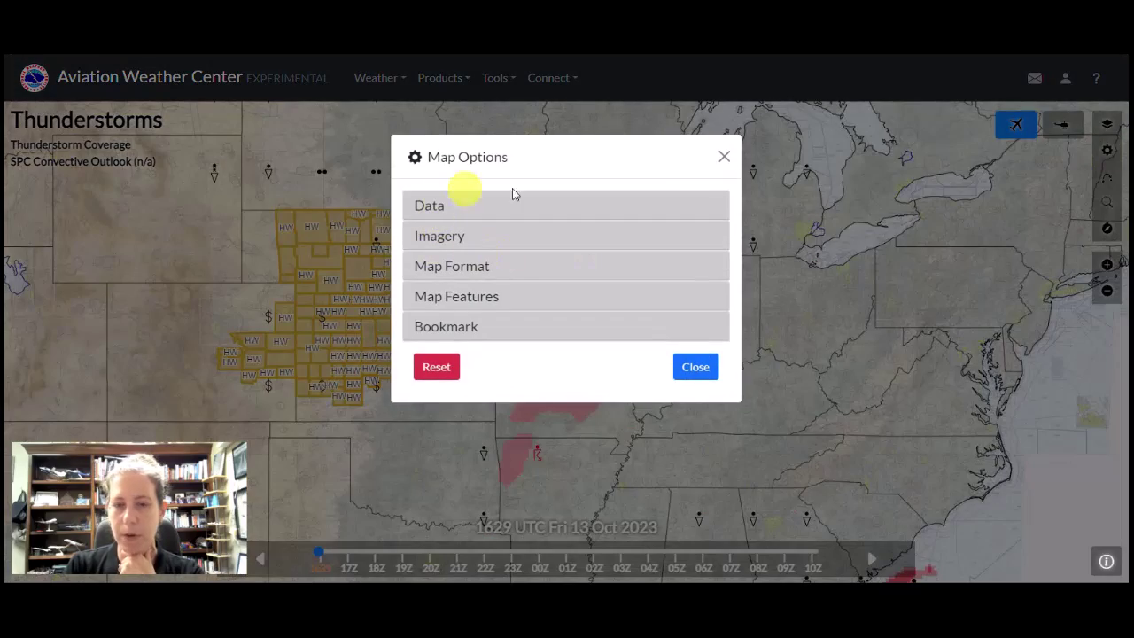
pyautogui.click(724, 158)
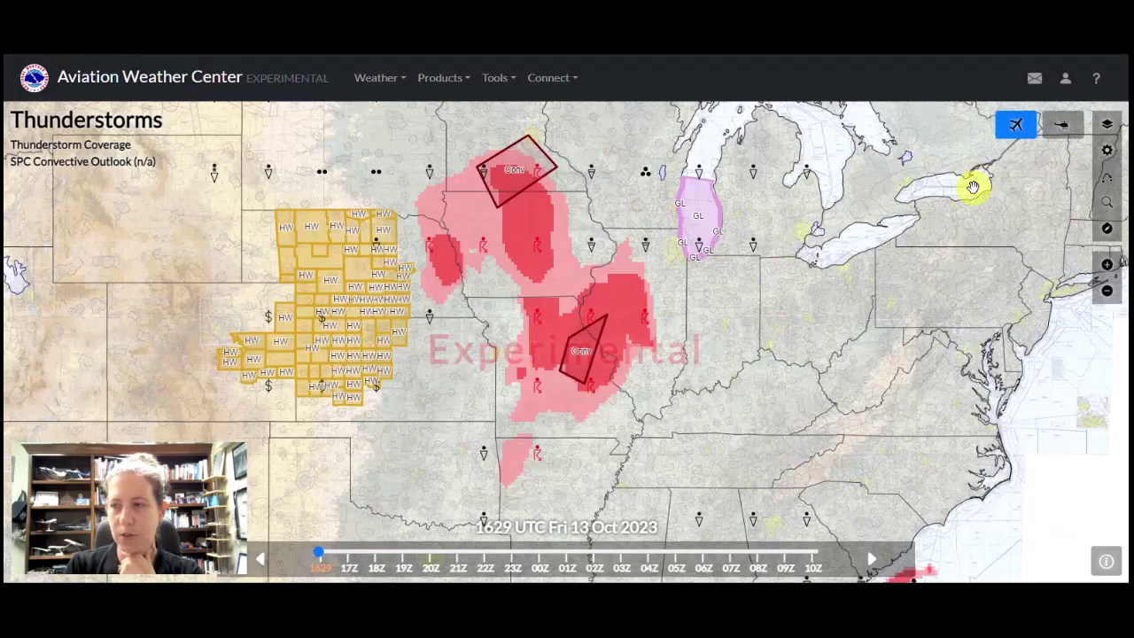
# Draw the route KGGG.KMKE on the Thunderstorms map with the Cross Section Tool
pyautogui.click(1107, 184)
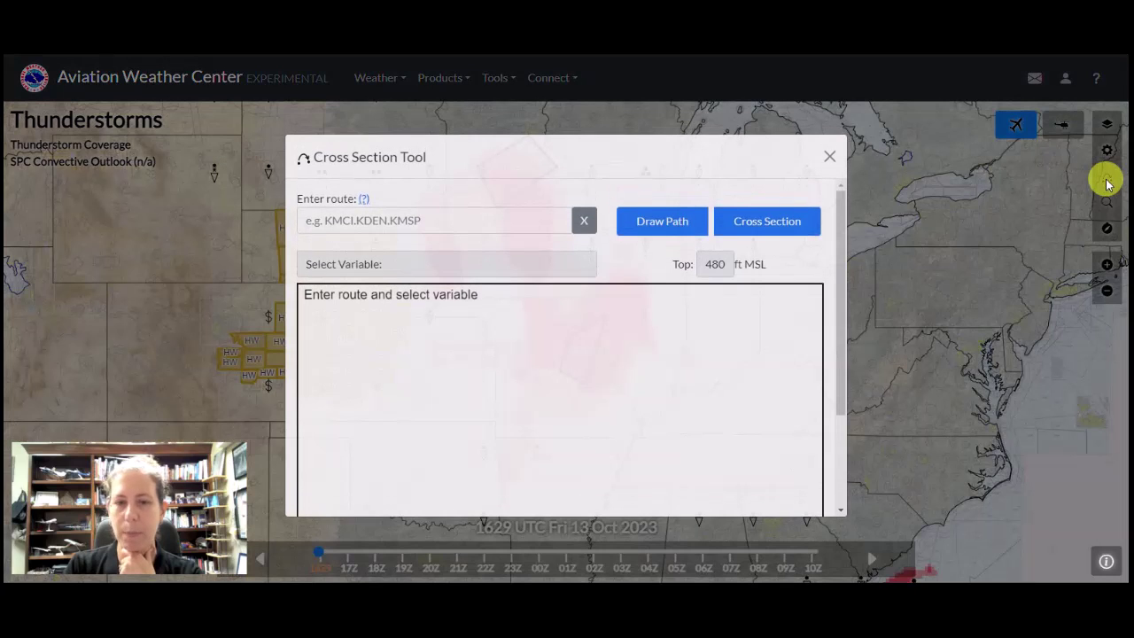
pyautogui.click(374, 222)
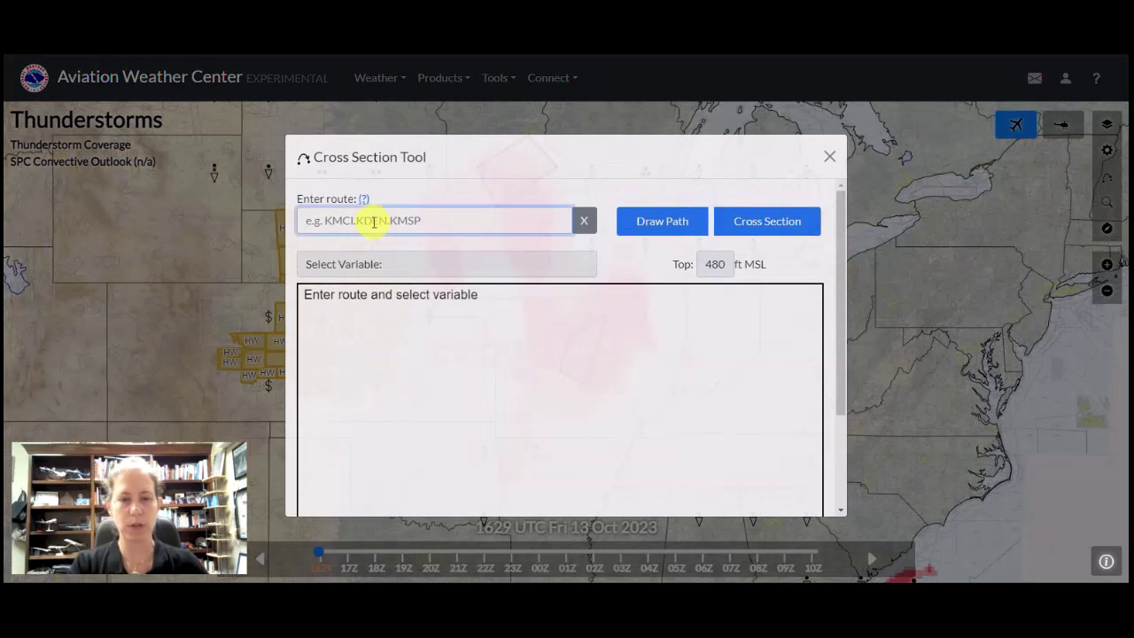
pyautogui.write('KGGG.KMKE')
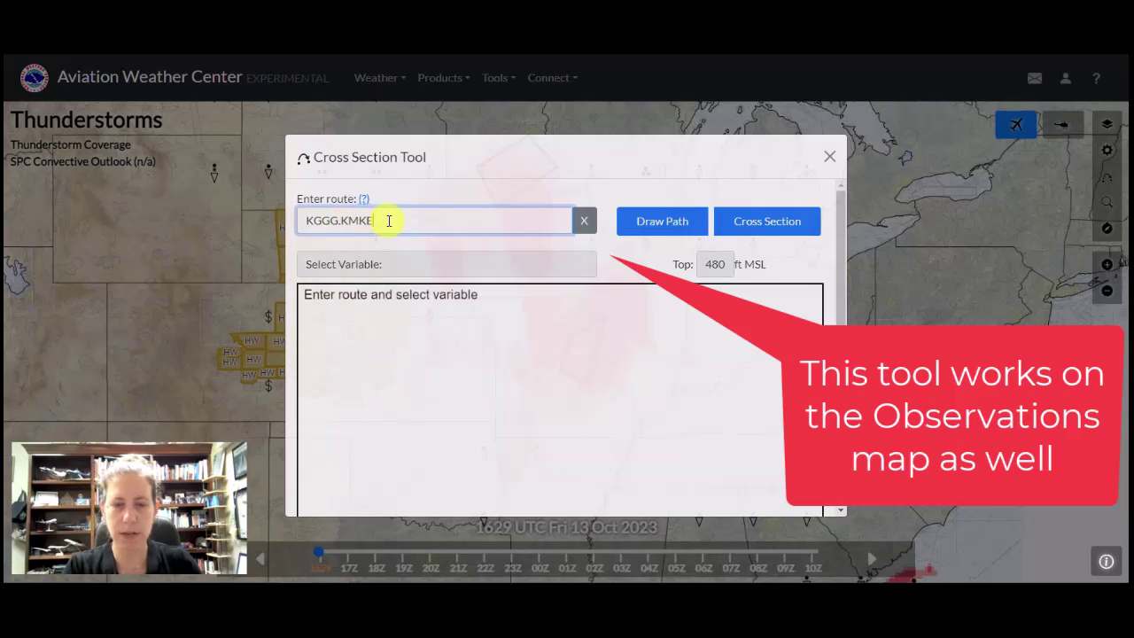
pyautogui.click(662, 222)
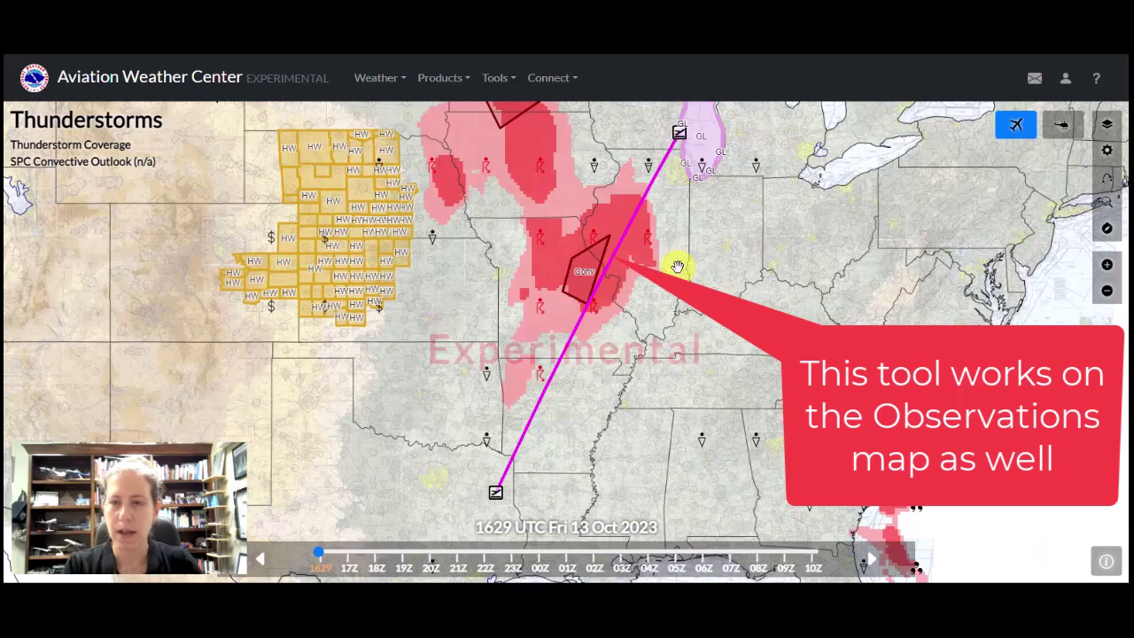
# Read the details of the convective SIGMET that lies along the drawn route, and close them
pyautogui.moveTo(676, 243)
pyautogui.mouseDown()
pyautogui.moveTo(665, 269)
pyautogui.moveTo(666, 251)
pyautogui.mouseUp()
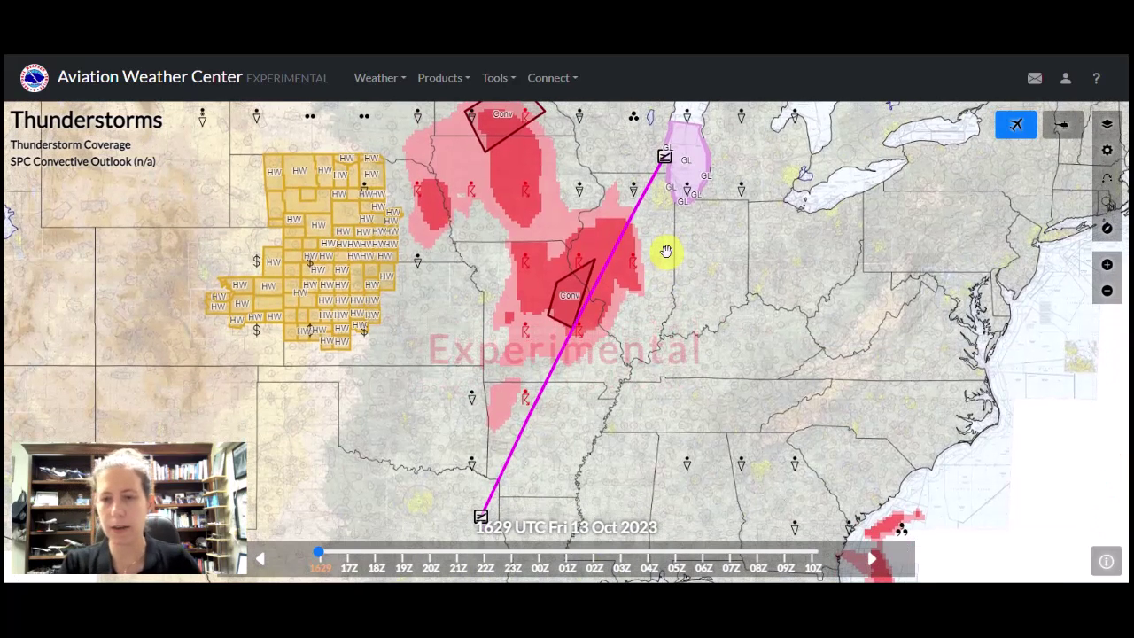
pyautogui.click(576, 286)
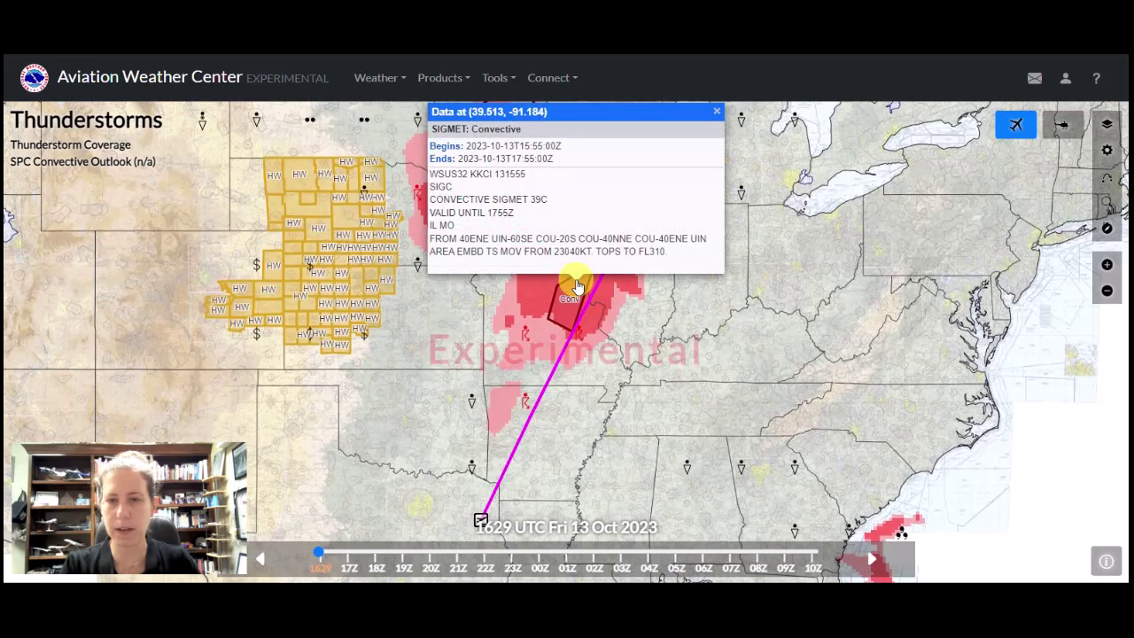
pyautogui.click(715, 112)
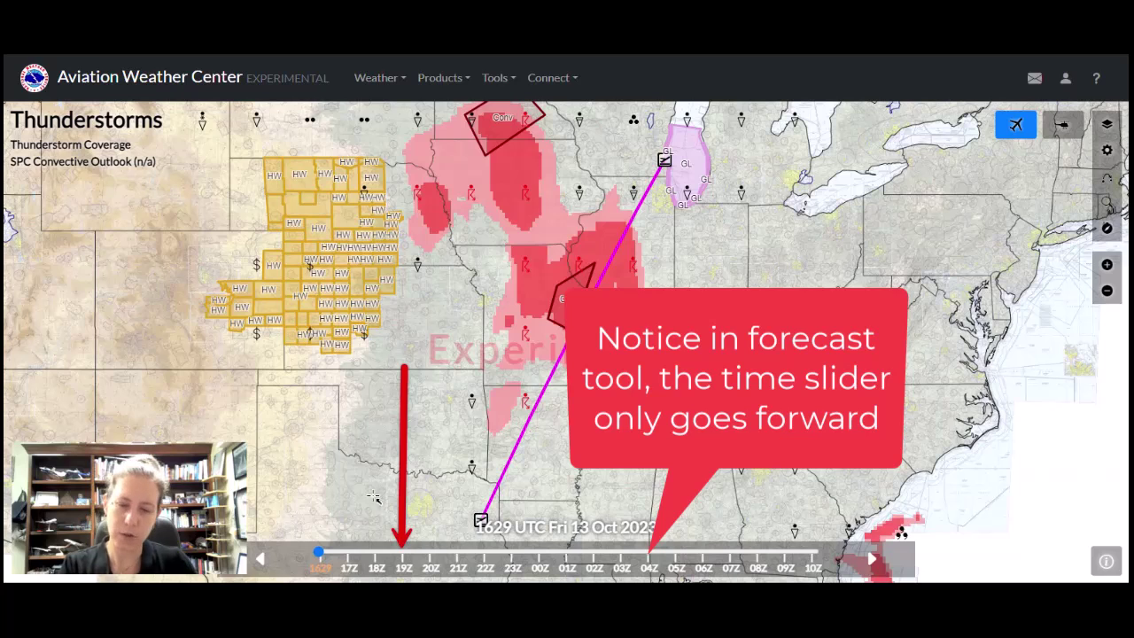
# Step the thunderstorm forecast through 03Z, 07Z, 09Z and 22Z, and set it to 1800 UTC Fri 13 Oct 2023
pyautogui.click(623, 559)
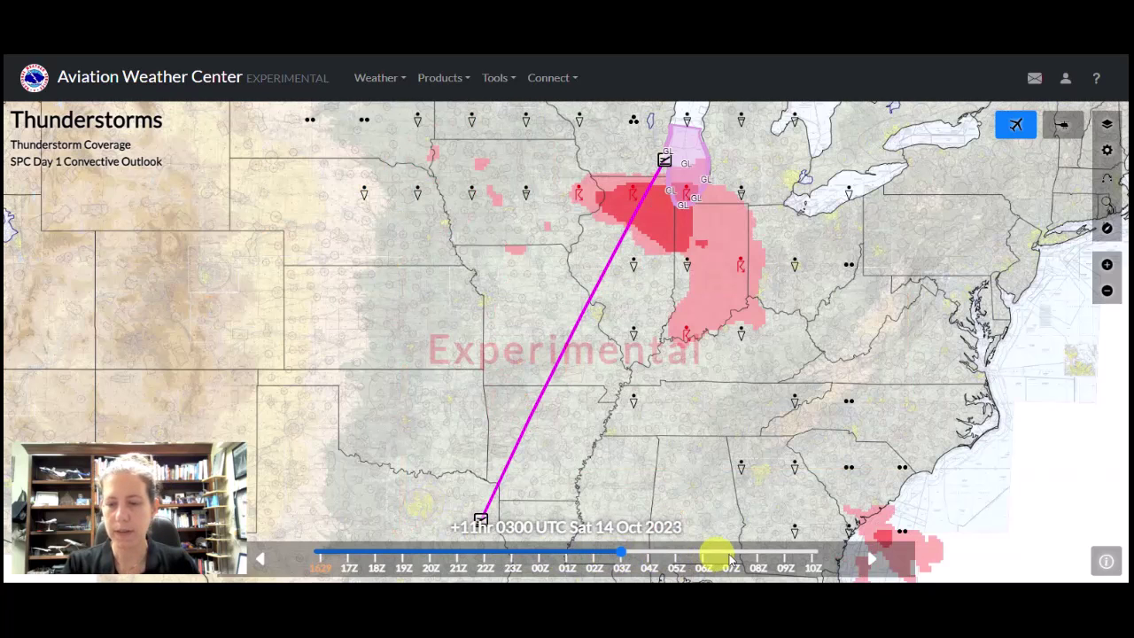
pyautogui.click(731, 559)
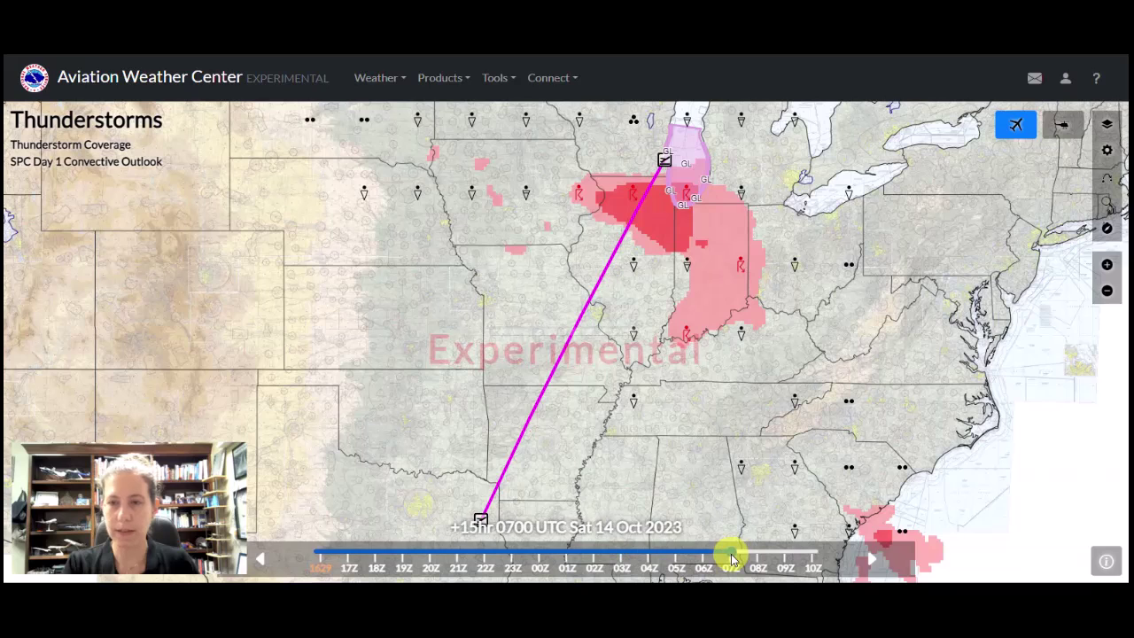
pyautogui.click(784, 560)
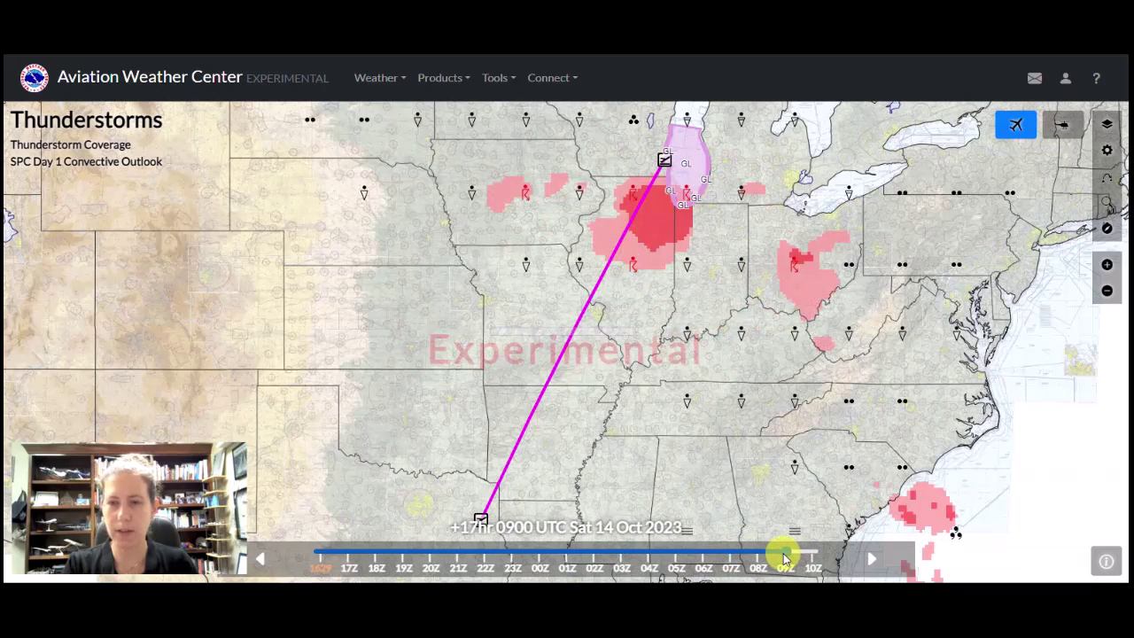
pyautogui.click(483, 557)
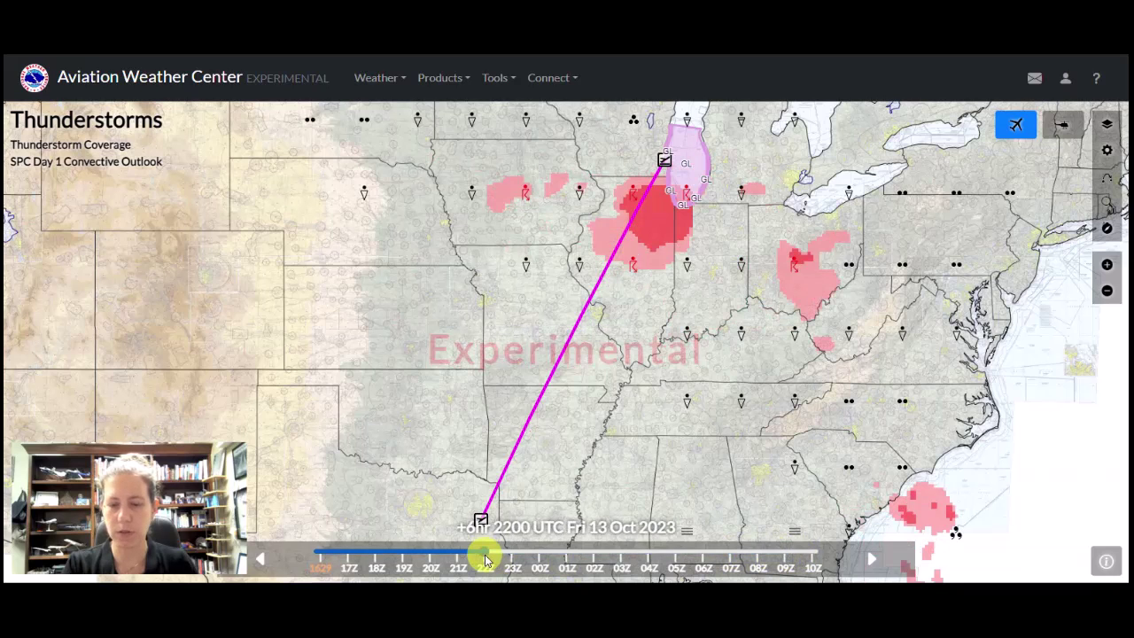
pyautogui.click(380, 558)
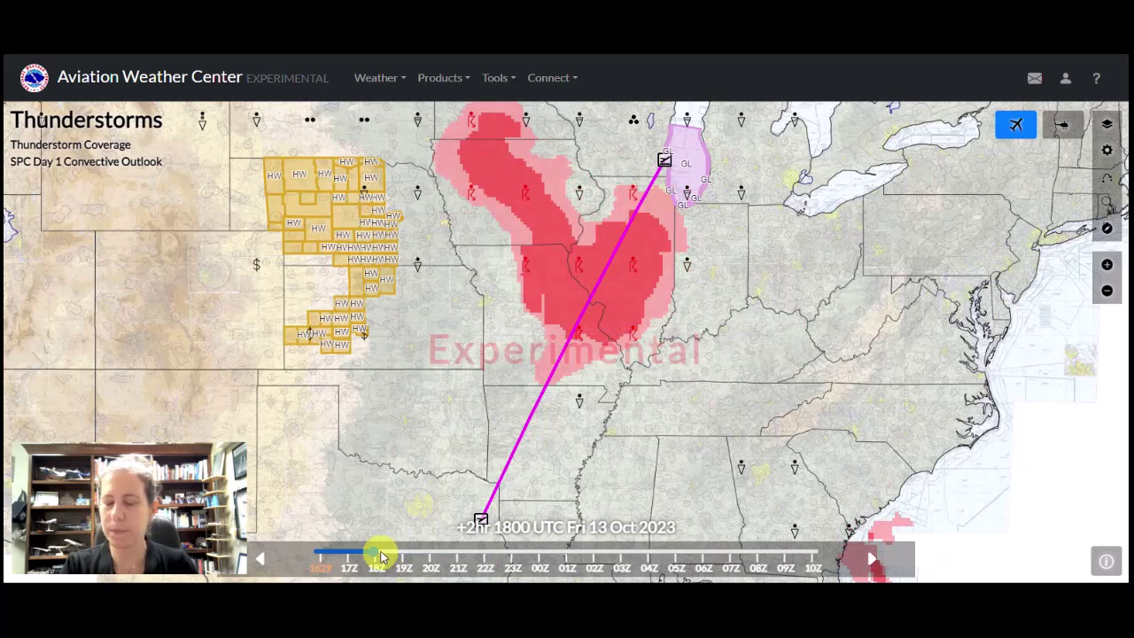
# Show the Ceiling & Visibility forecast for the route, and switch the map to the Clouds forecast
pyautogui.click(400, 78)
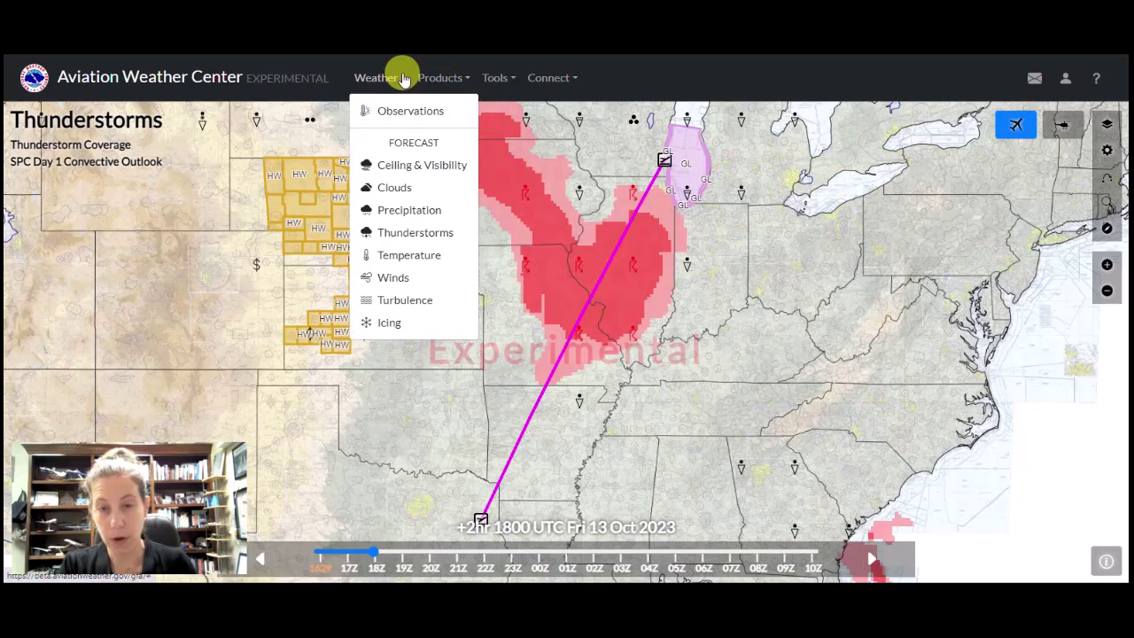
pyautogui.click(404, 166)
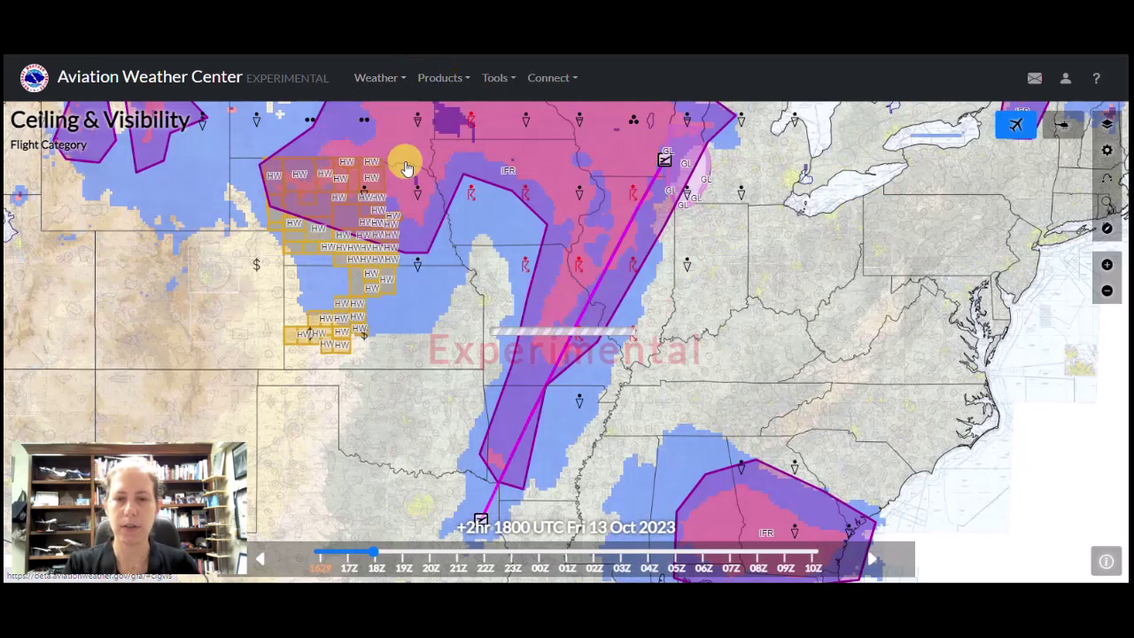
pyautogui.click(399, 78)
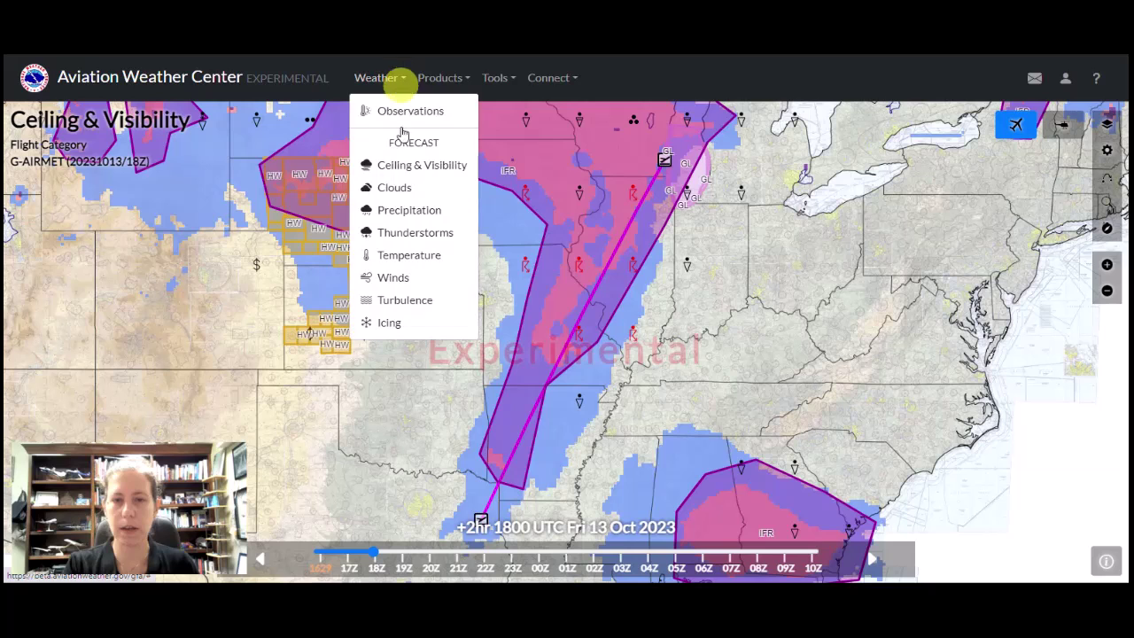
pyautogui.click(394, 188)
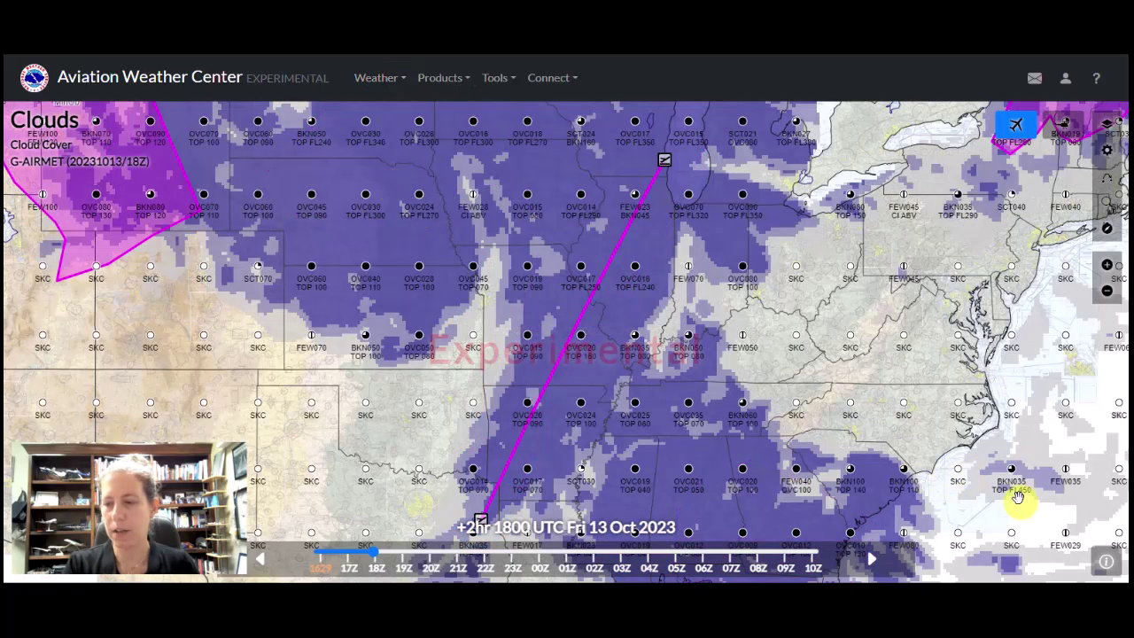
# Display the legend for the Clouds map
pyautogui.moveTo(1039, 394)
pyautogui.mouseDown()
pyautogui.moveTo(1075, 530)
pyautogui.moveTo(1097, 551)
pyautogui.mouseUp()
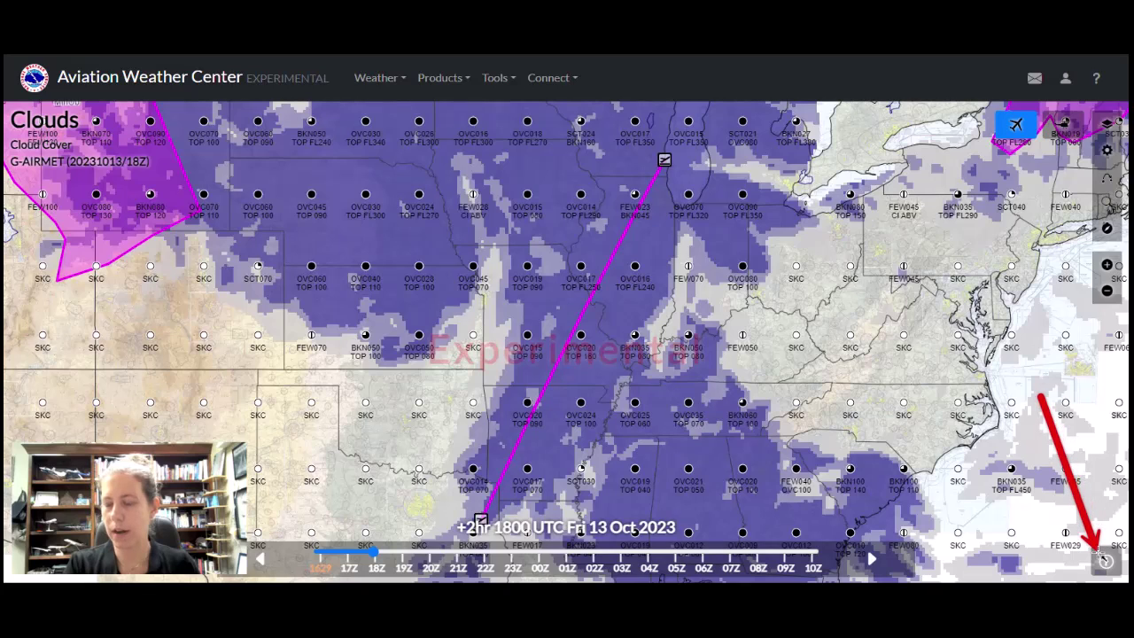
pyautogui.click(1104, 562)
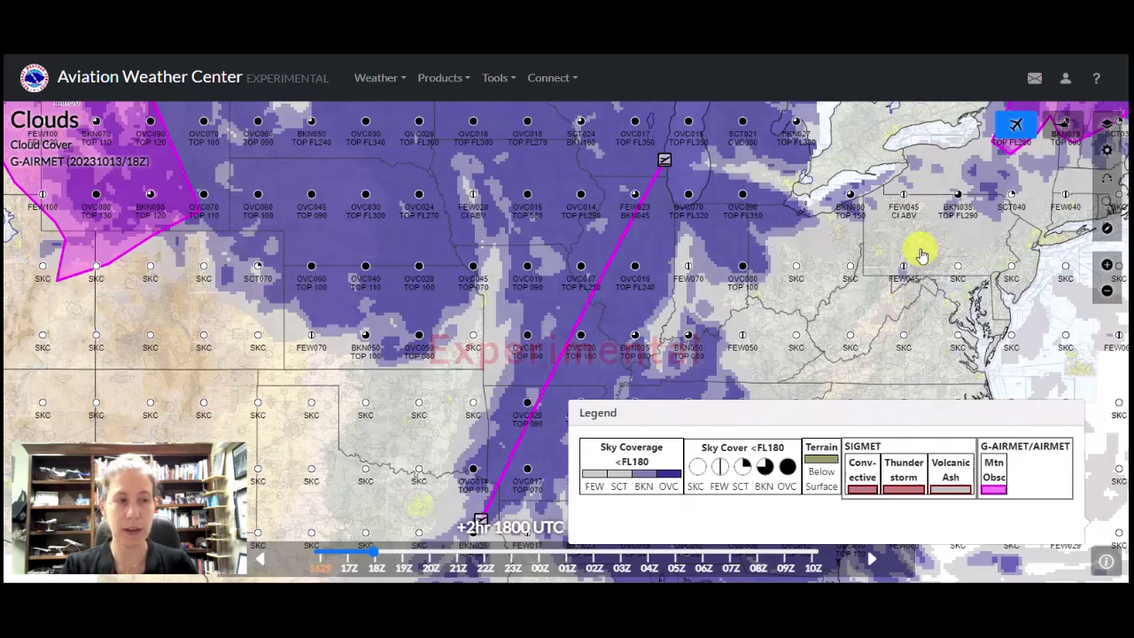
# Open the Graphical Forecasts for Aviation help and look over its overview and weather symbols pages
pyautogui.moveTo(908, 277); pyautogui.dragTo(1096, 82)
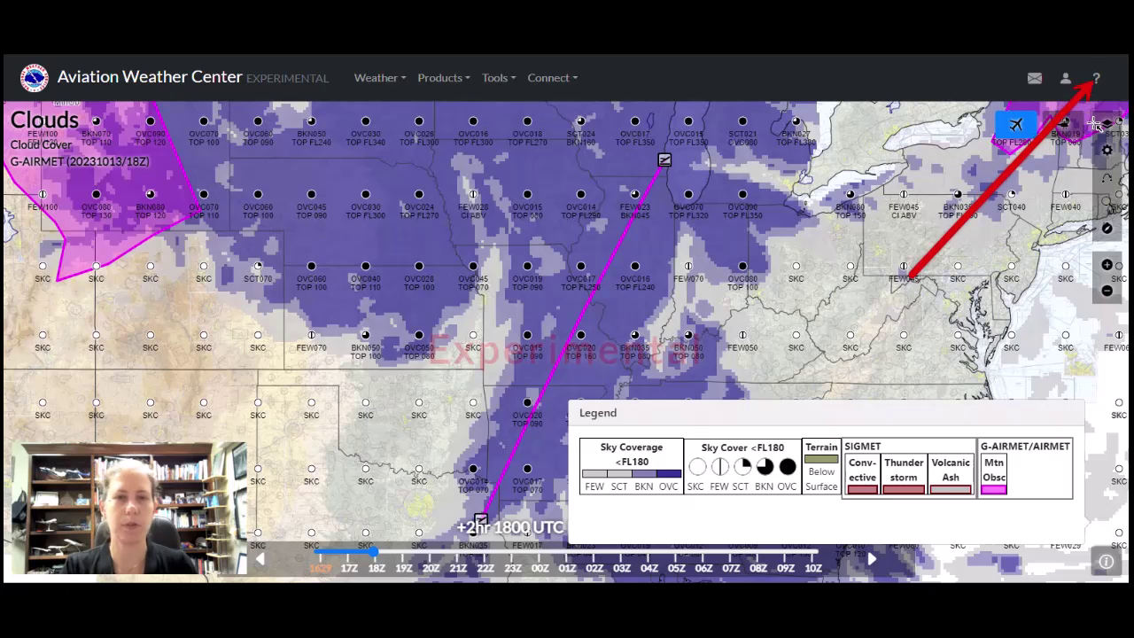
pyautogui.click(1096, 79)
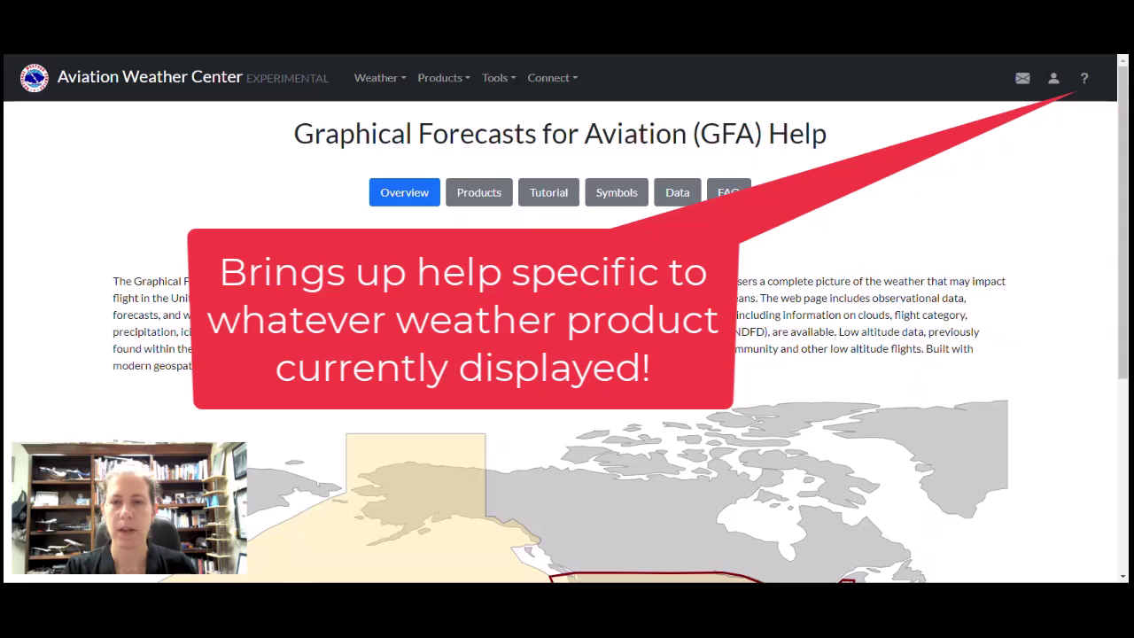
pyautogui.scroll(-5, 427, 199)
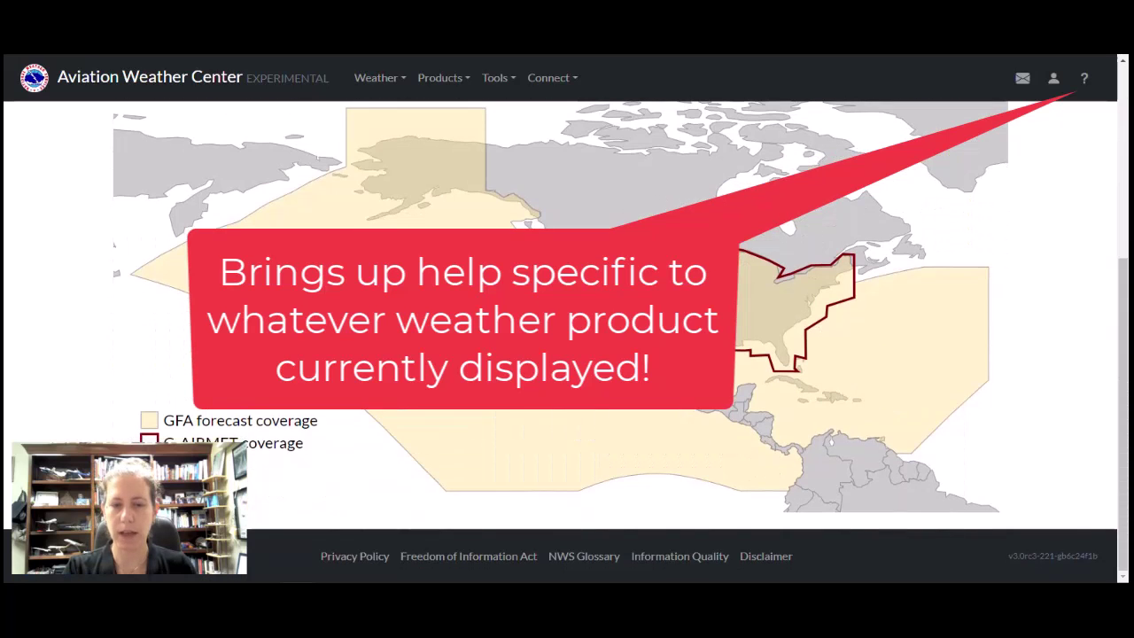
pyautogui.scroll(5, 482, 217)
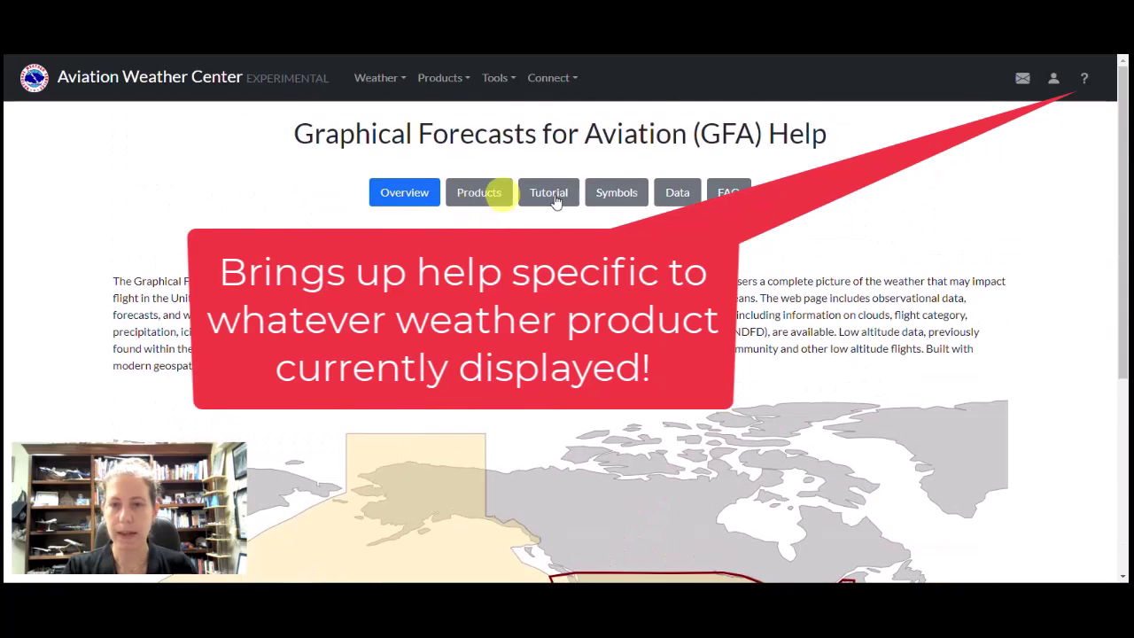
pyautogui.click(618, 192)
pyautogui.scroll(-5, 449, 377)
pyautogui.scroll(5, 445, 379)
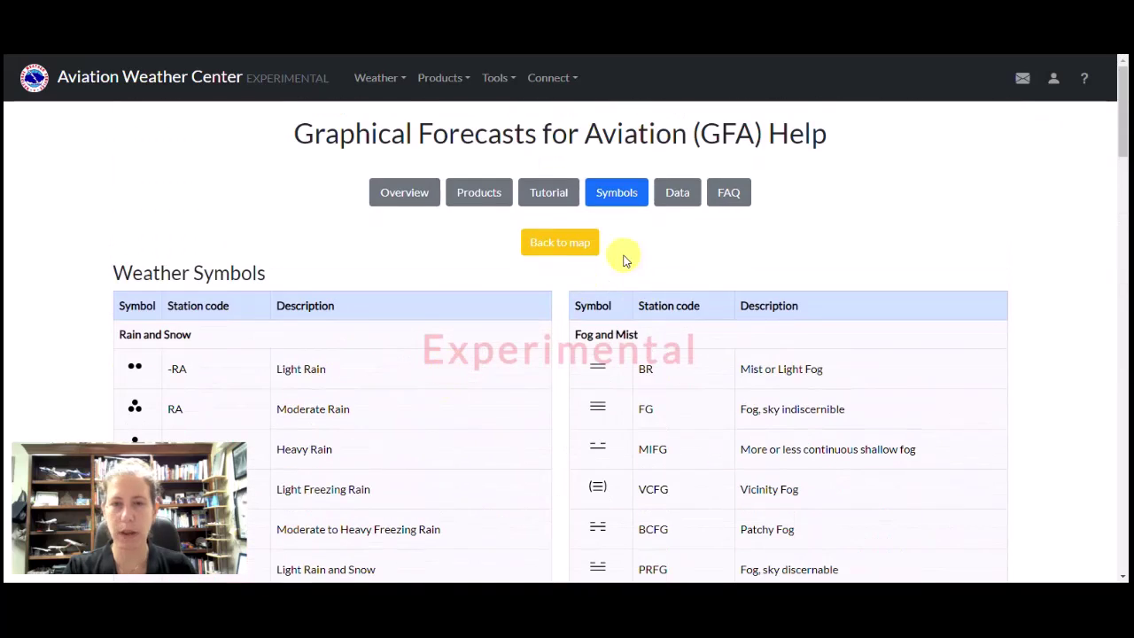
# Open the TFM Convective Forecasts product and view its specific help page
pyautogui.click(405, 80)
pyautogui.click(472, 398)
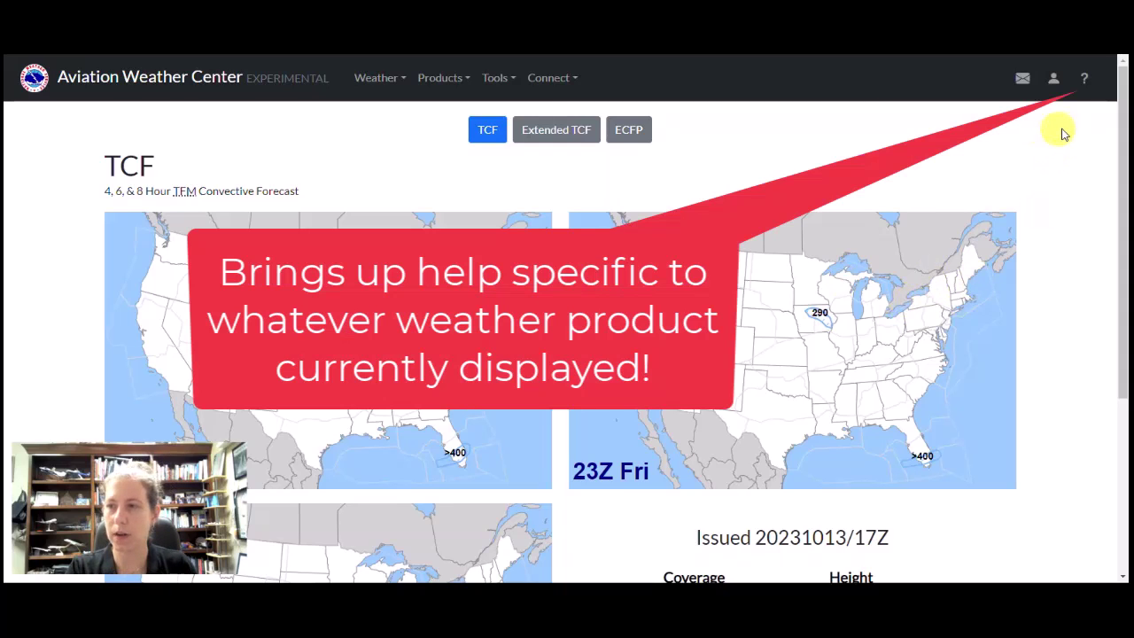
pyautogui.click(1082, 85)
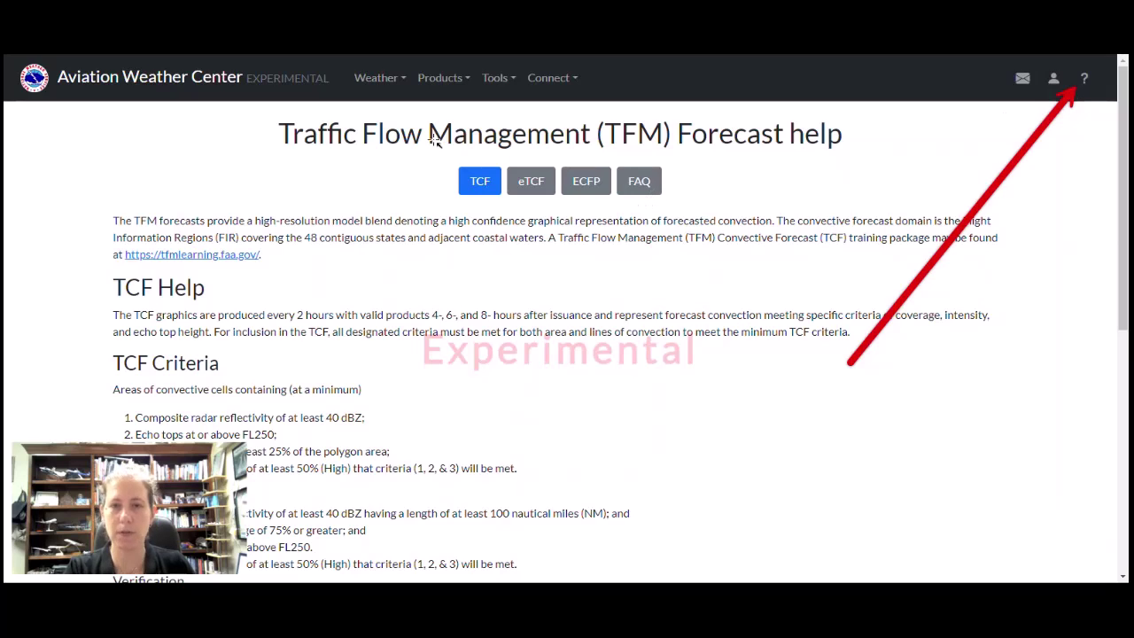
# Review the list of available products, including WAFS grids
pyautogui.click(467, 78)
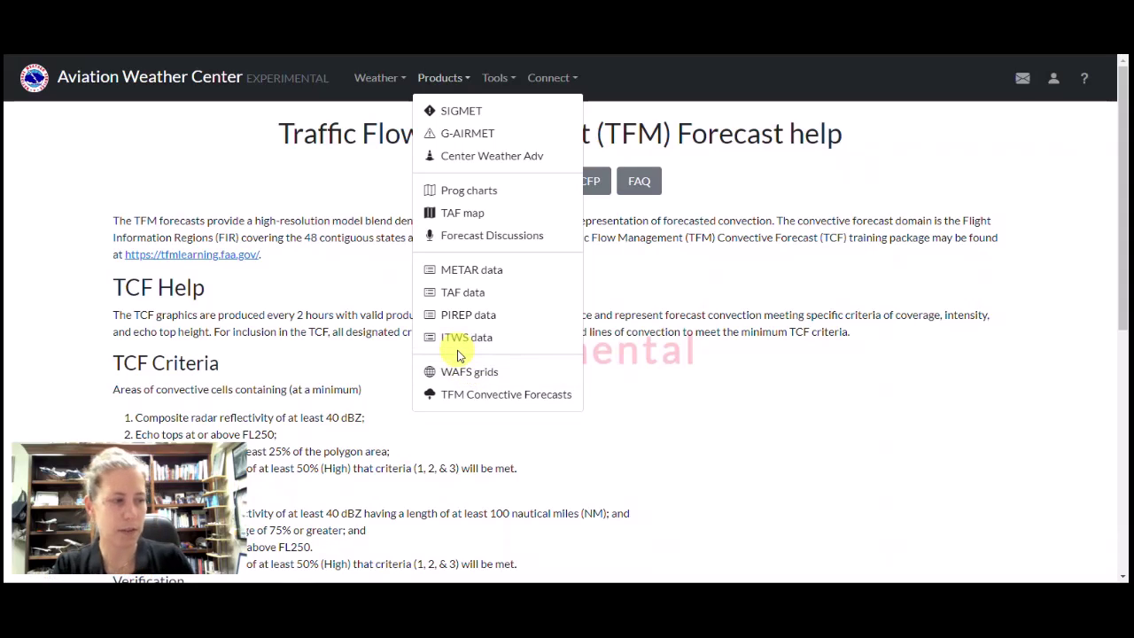
pyautogui.click(461, 369)
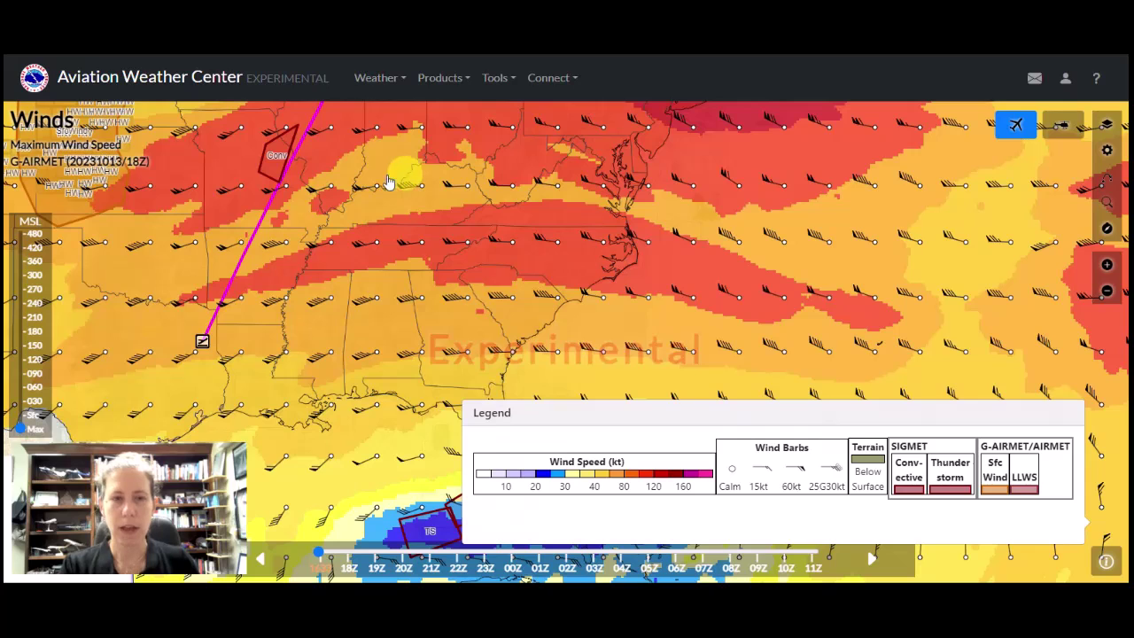
# Return to the home page and locate the Decision Support Services (DSS) section
pyautogui.click(197, 85)
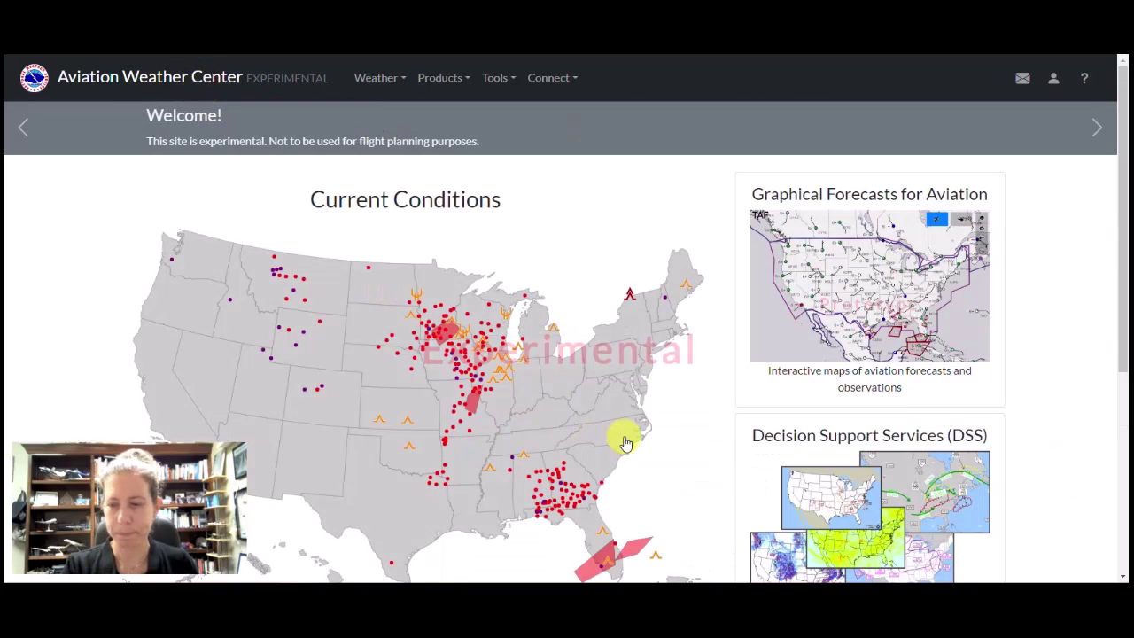
pyautogui.scroll(-2, 665, 435)
pyautogui.moveTo(633, 262); pyautogui.dragTo(751, 295)
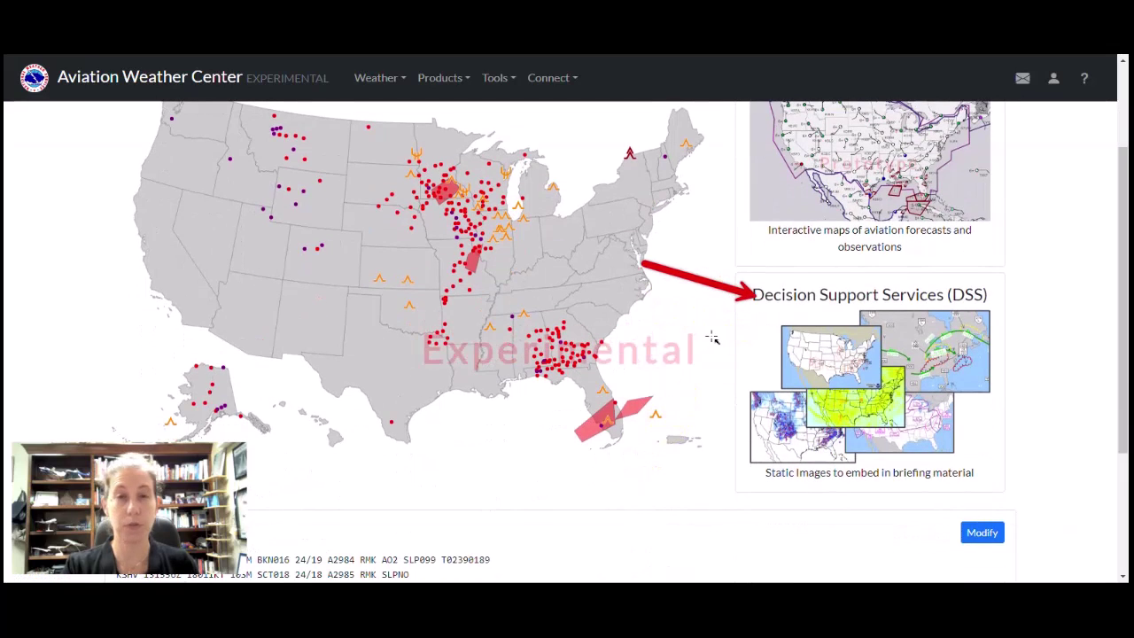
# Open the Decision Support Graphics page and view the high-level SigWx chart for the 06 issuance, chart area H, including its image URL
pyautogui.click(849, 341)
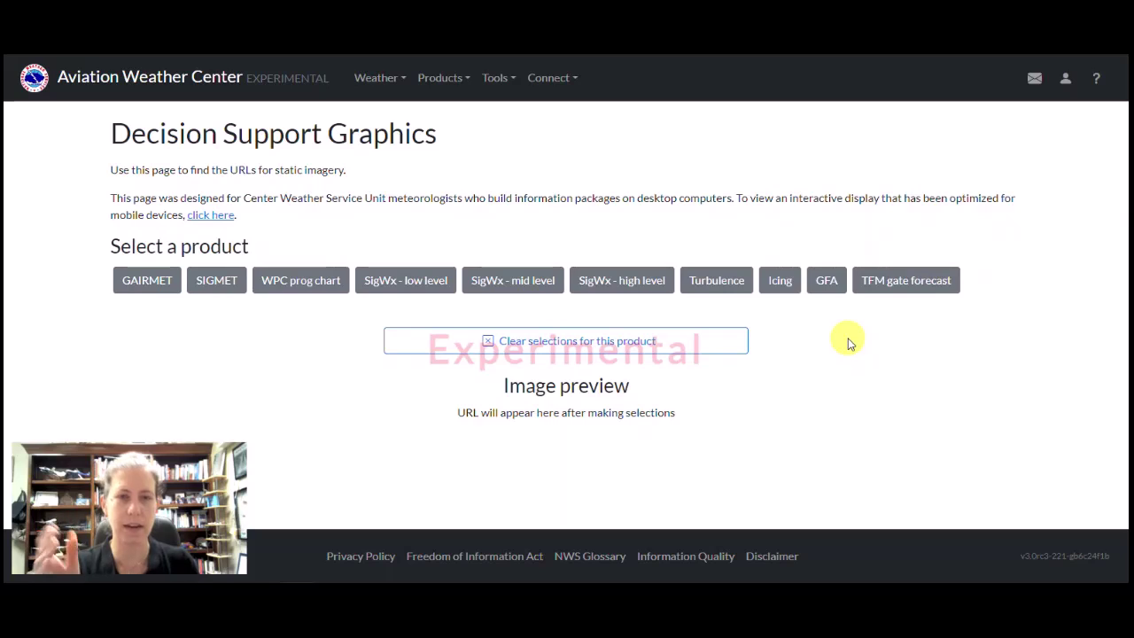
pyautogui.moveTo(627, 127); pyautogui.dragTo(625, 270)
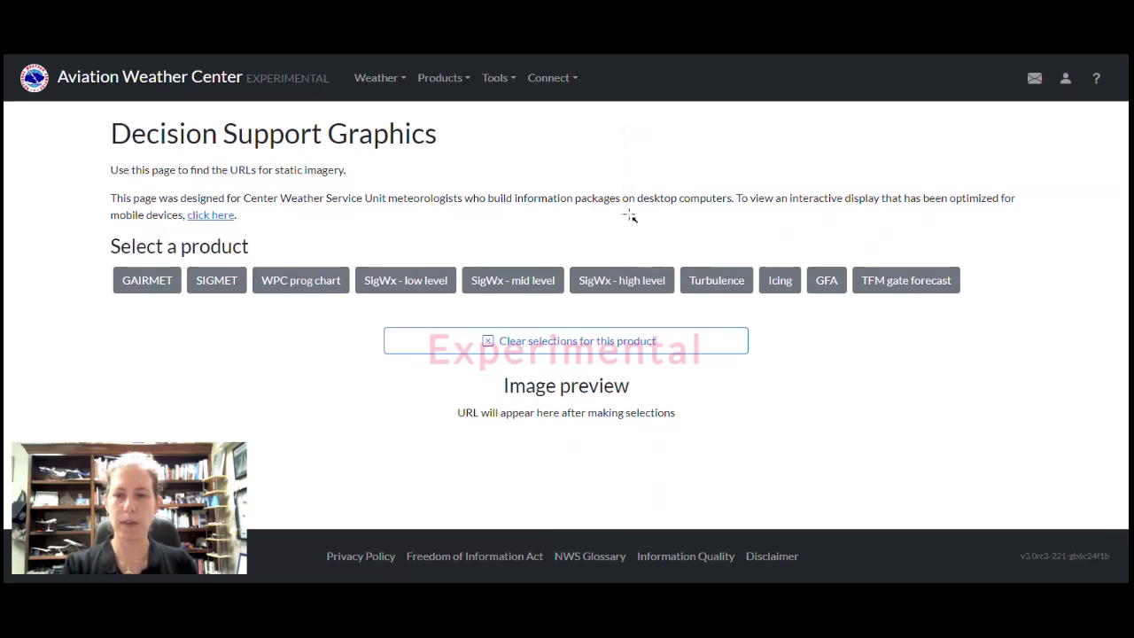
pyautogui.click(616, 283)
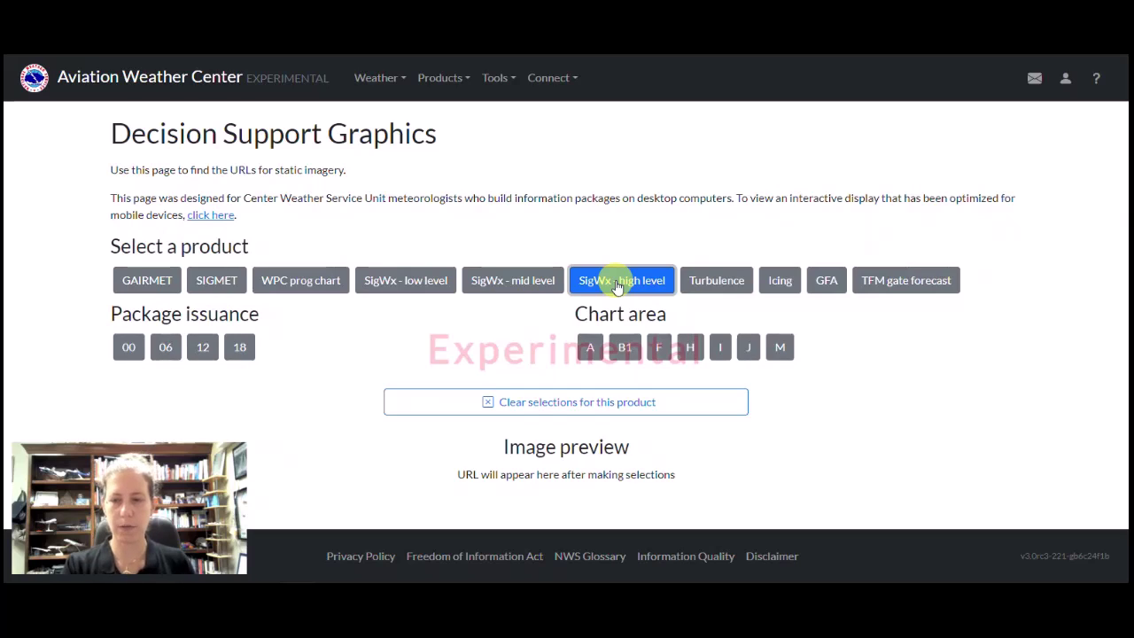
pyautogui.click(167, 348)
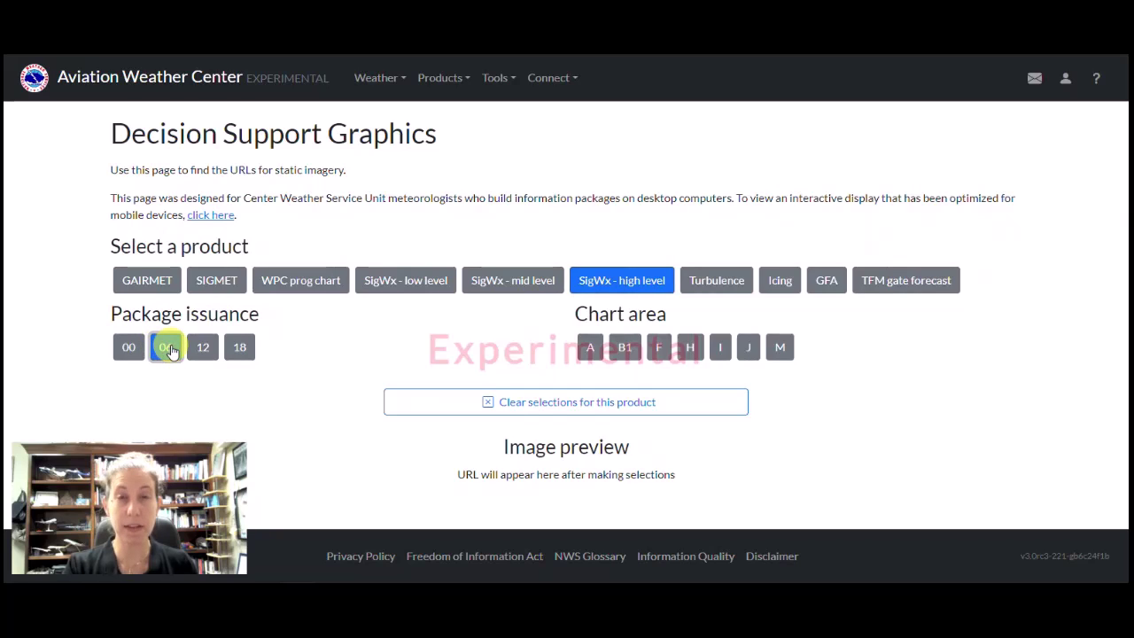
pyautogui.click(691, 347)
pyautogui.scroll(-3, 694, 354)
pyautogui.scroll(3, 693, 353)
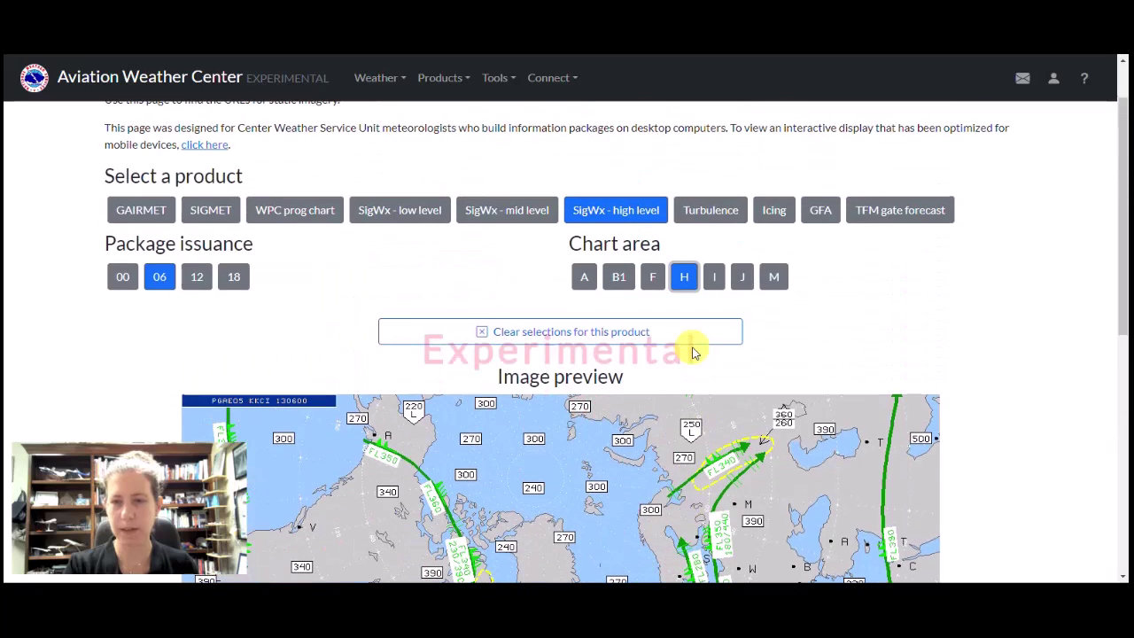
pyautogui.click(685, 280)
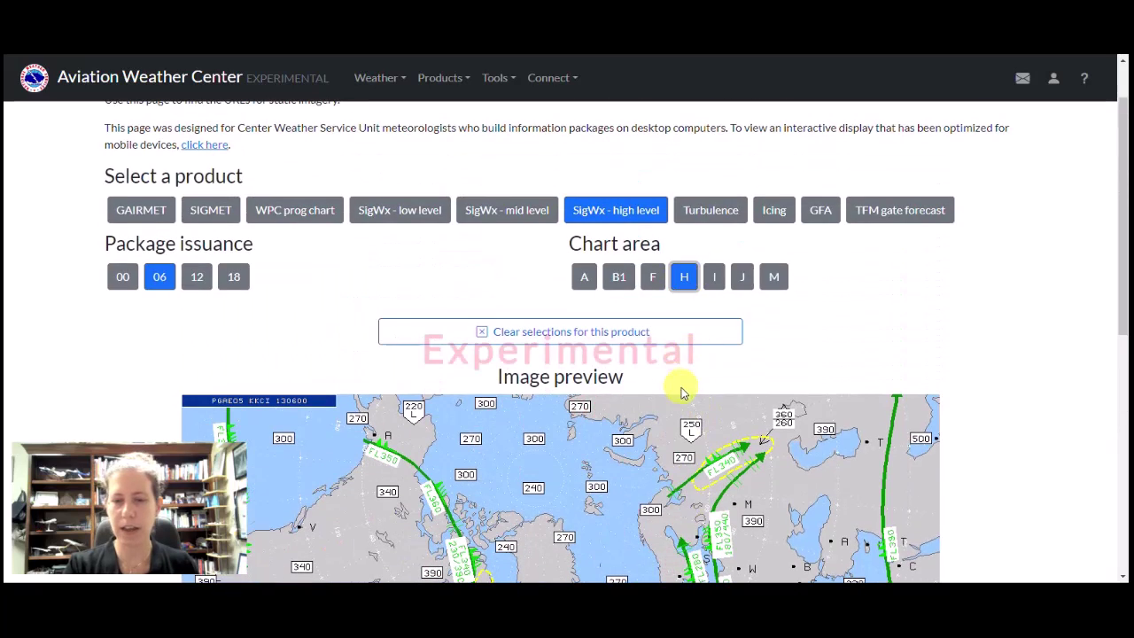
pyautogui.scroll(-4, 680, 388)
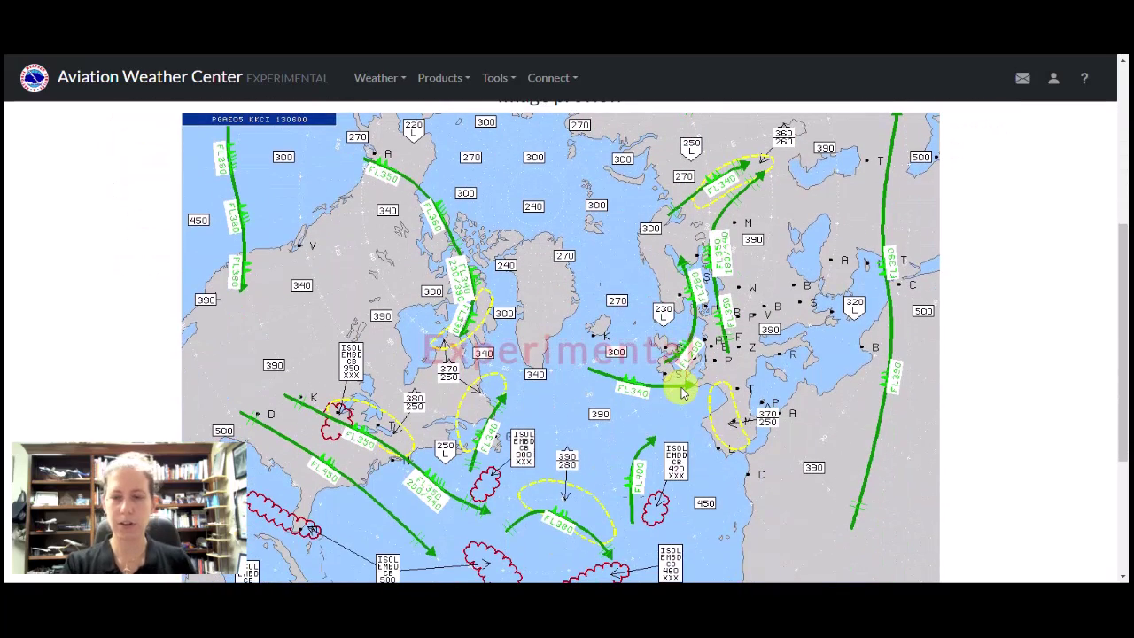
pyautogui.scroll(-3, 682, 395)
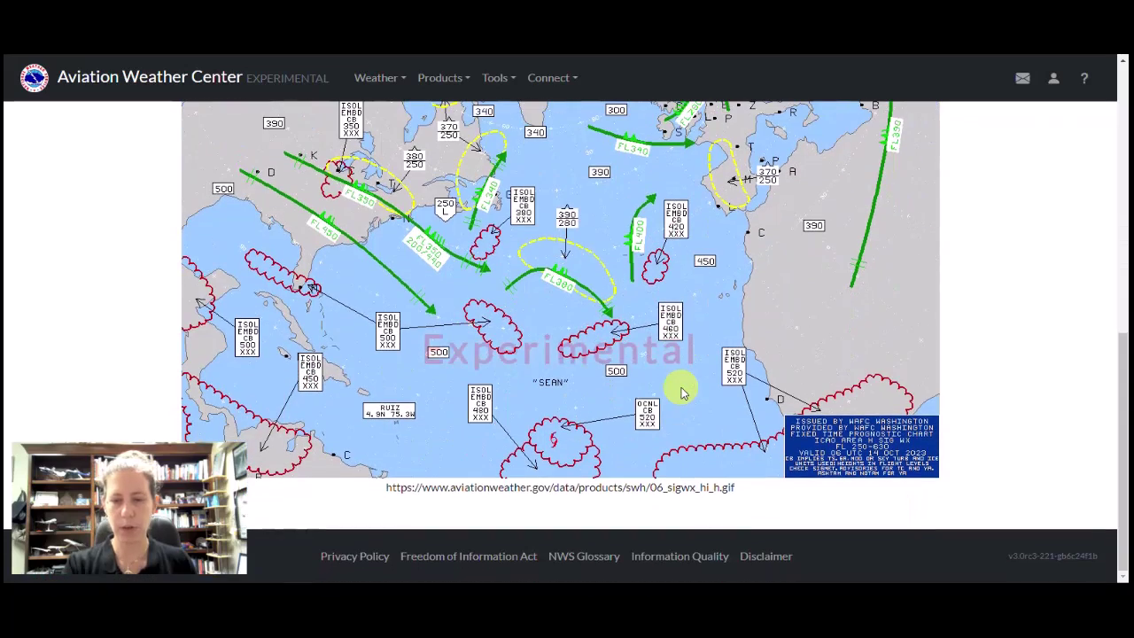
pyautogui.scroll(7, 681, 395)
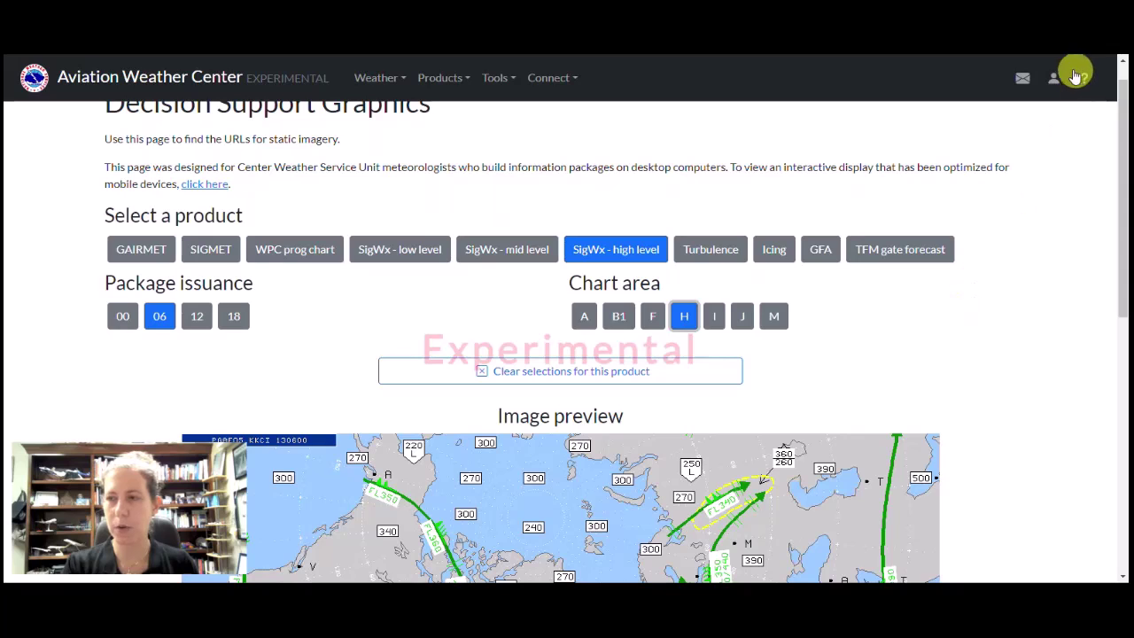
# Open the Decision Support Imagery help and look over its overview and FAQ pages
pyautogui.click(1082, 83)
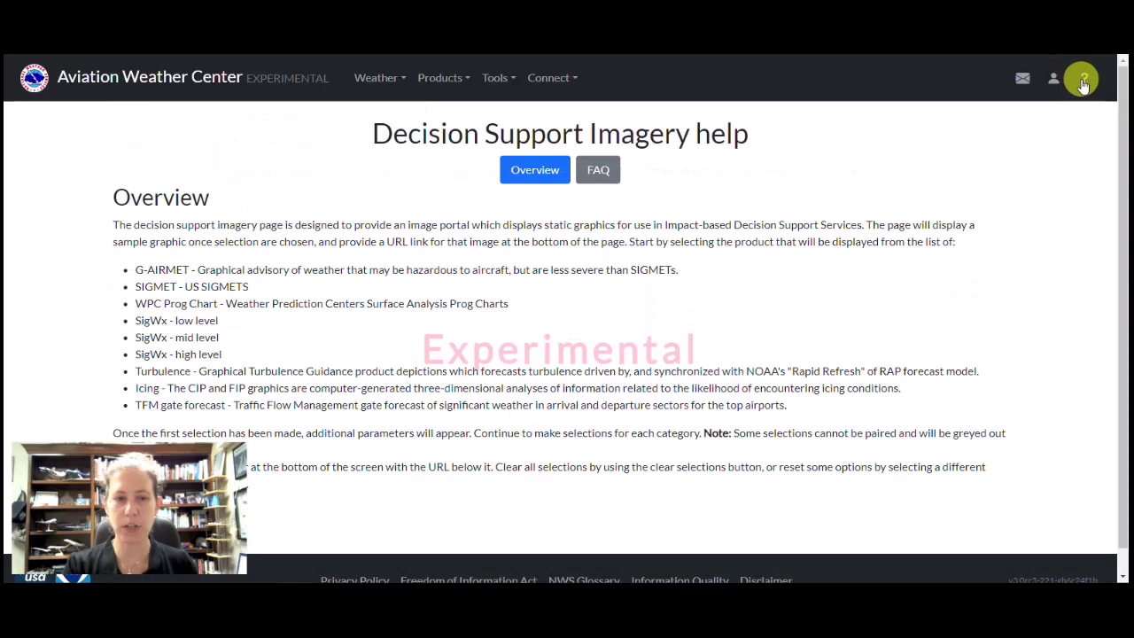
pyautogui.scroll(-2, 615, 281)
pyautogui.scroll(2, 615, 280)
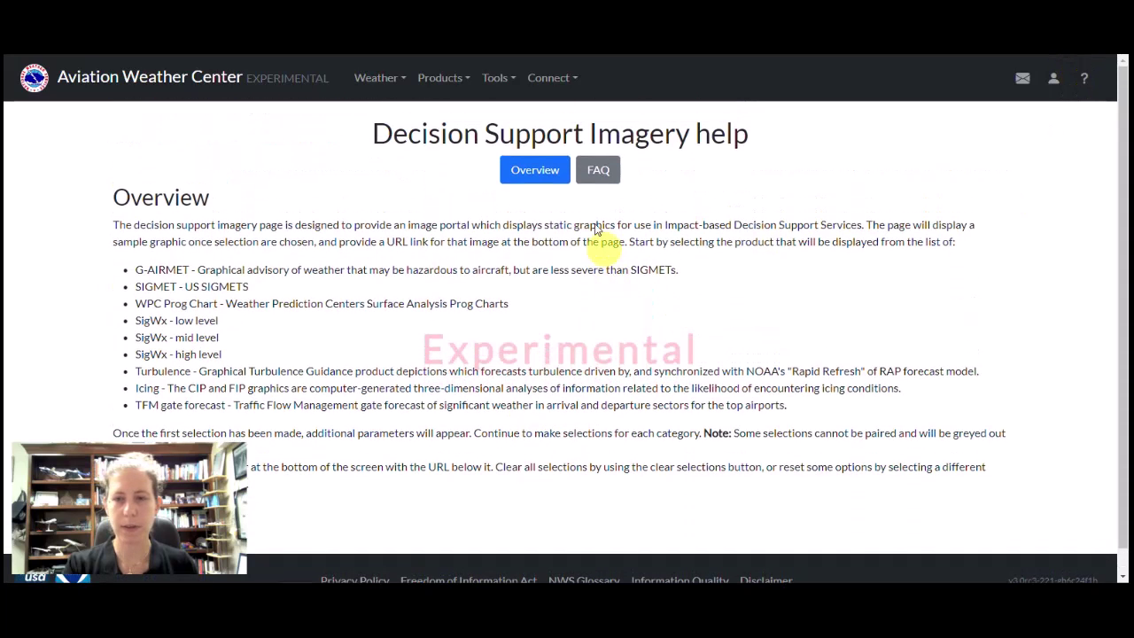
pyautogui.click(599, 173)
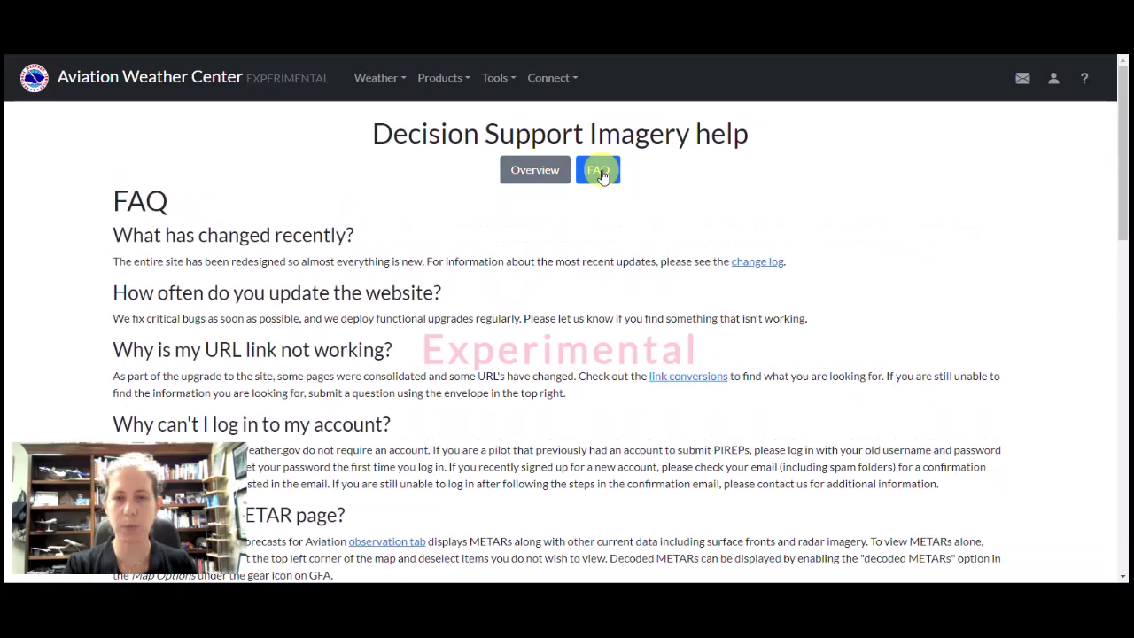
pyautogui.scroll(-4, 605, 281)
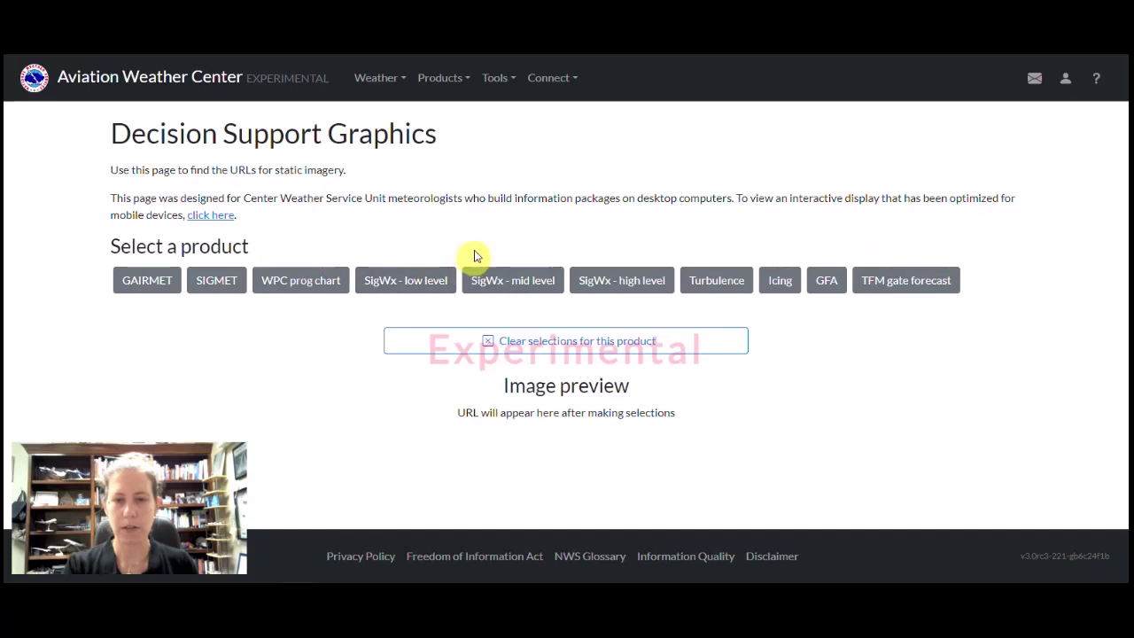
# Display the WPC prog chart for forecast hour 018 in Decision Support Graphics and examine the image and its URL
pyautogui.moveTo(387, 157); pyautogui.dragTo(316, 280)
pyautogui.moveTo(507, 162); pyautogui.dragTo(412, 274)
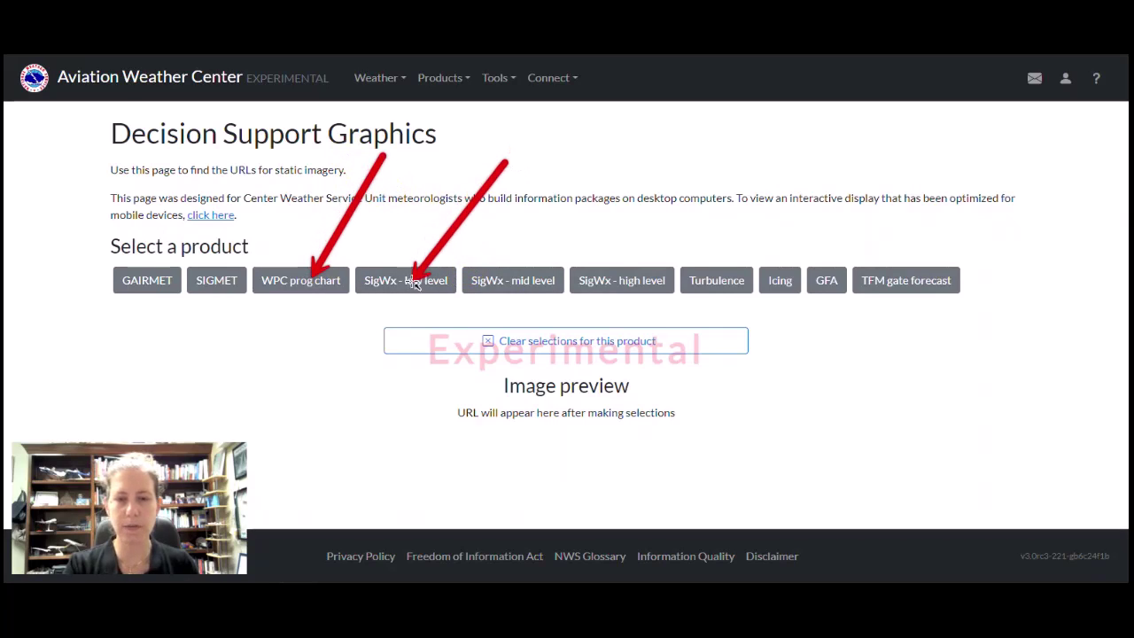
pyautogui.click(306, 288)
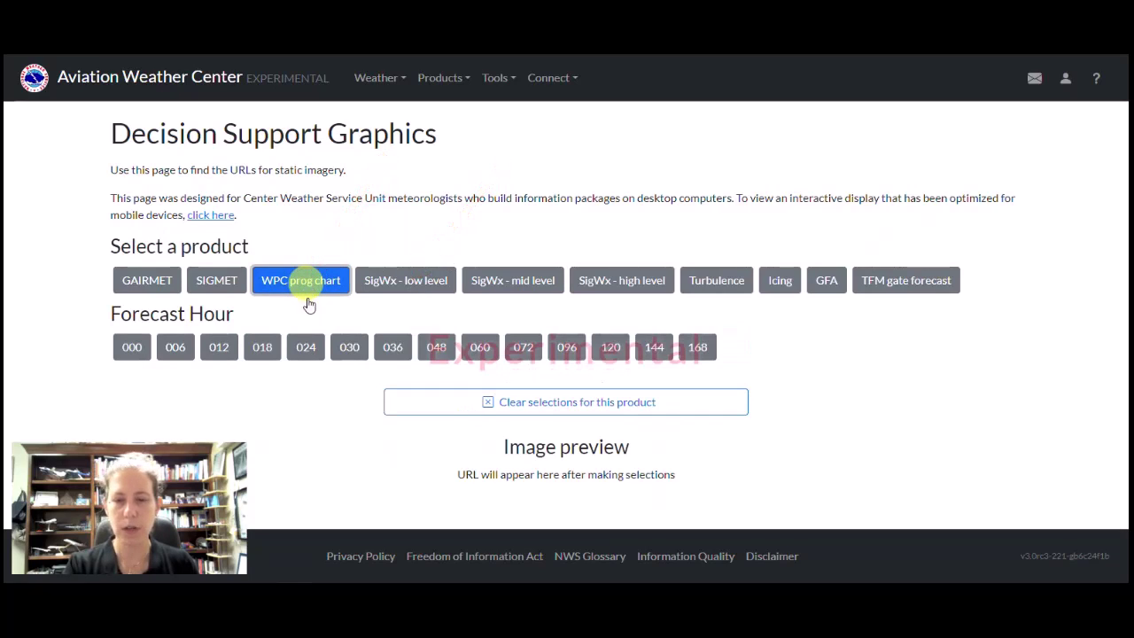
pyautogui.click(263, 347)
pyautogui.scroll(-4, 278, 368)
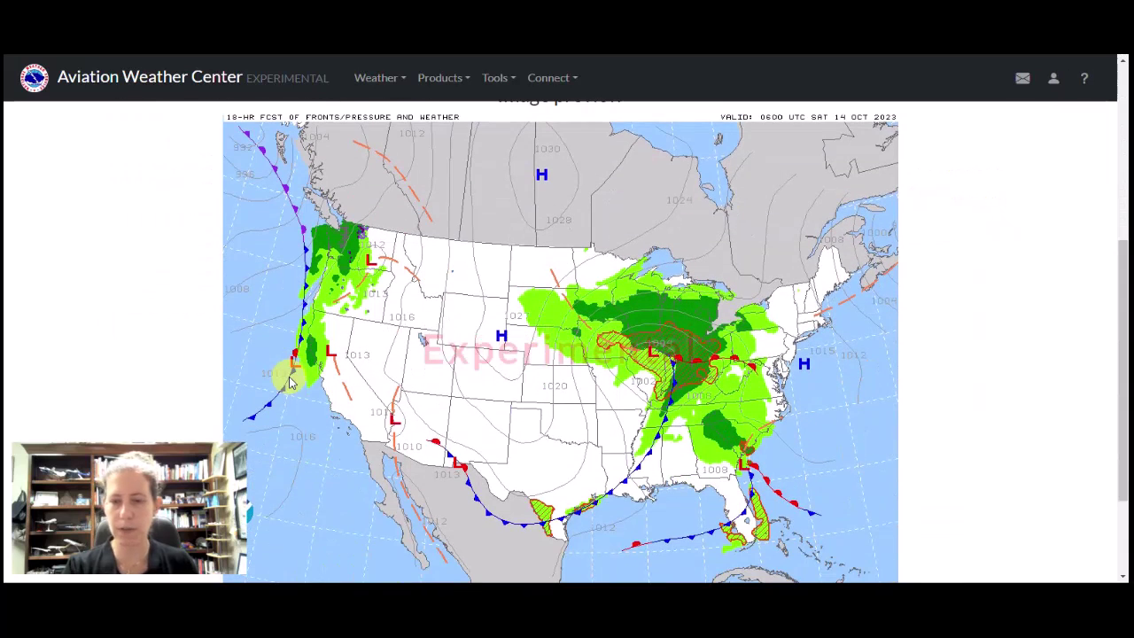
pyautogui.scroll(-3, 558, 314)
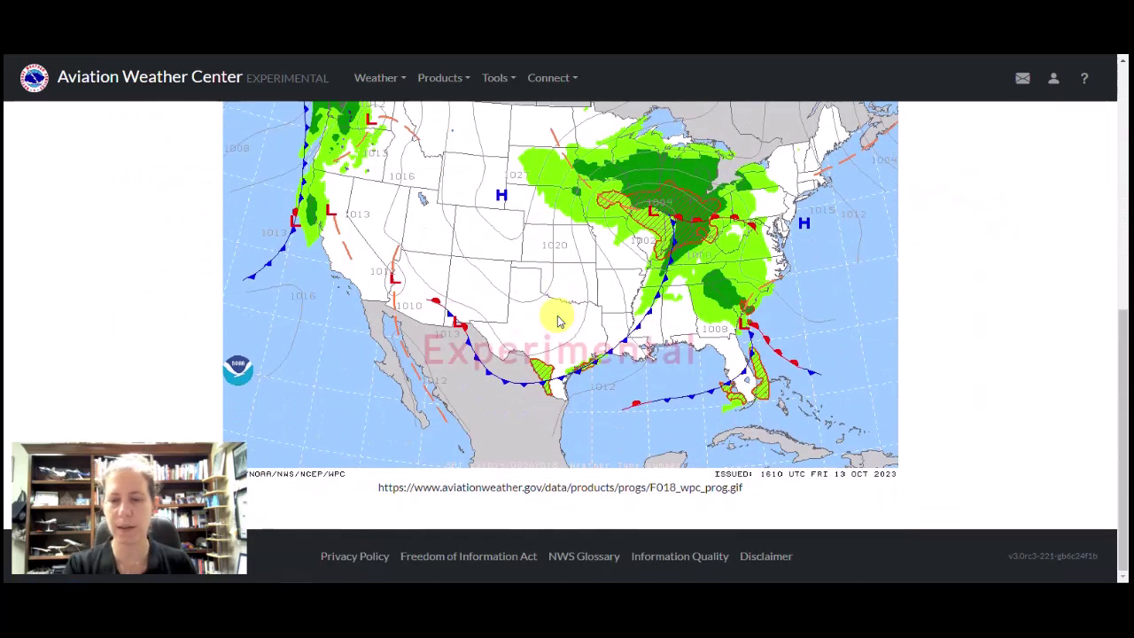
pyautogui.scroll(3, 558, 321)
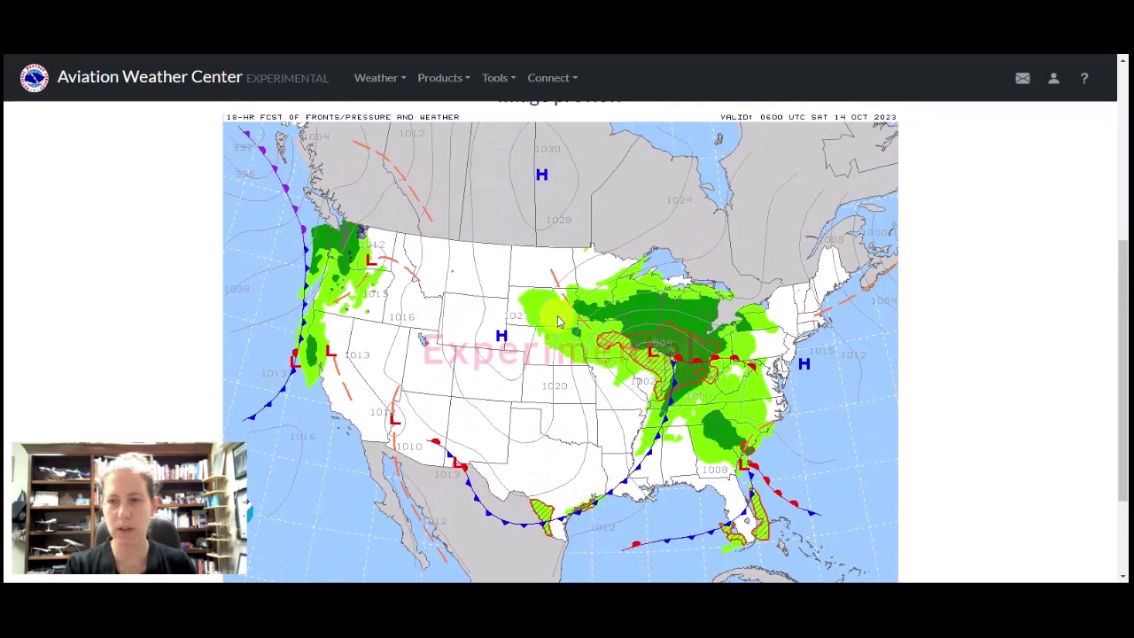
pyautogui.scroll(-3, 558, 321)
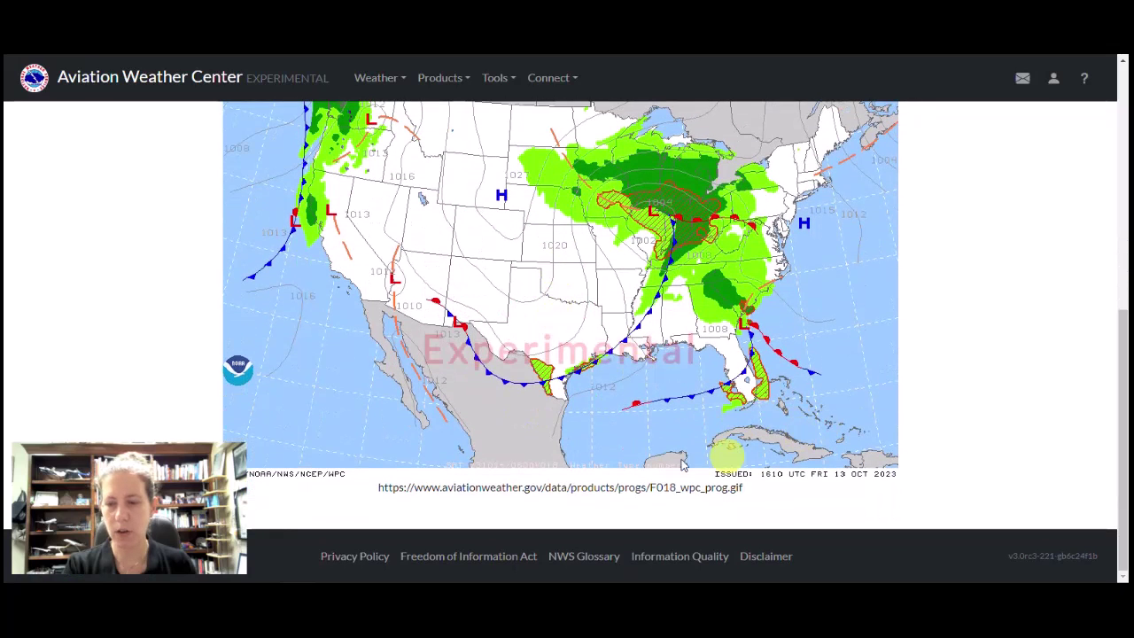
pyautogui.scroll(6, 620, 405)
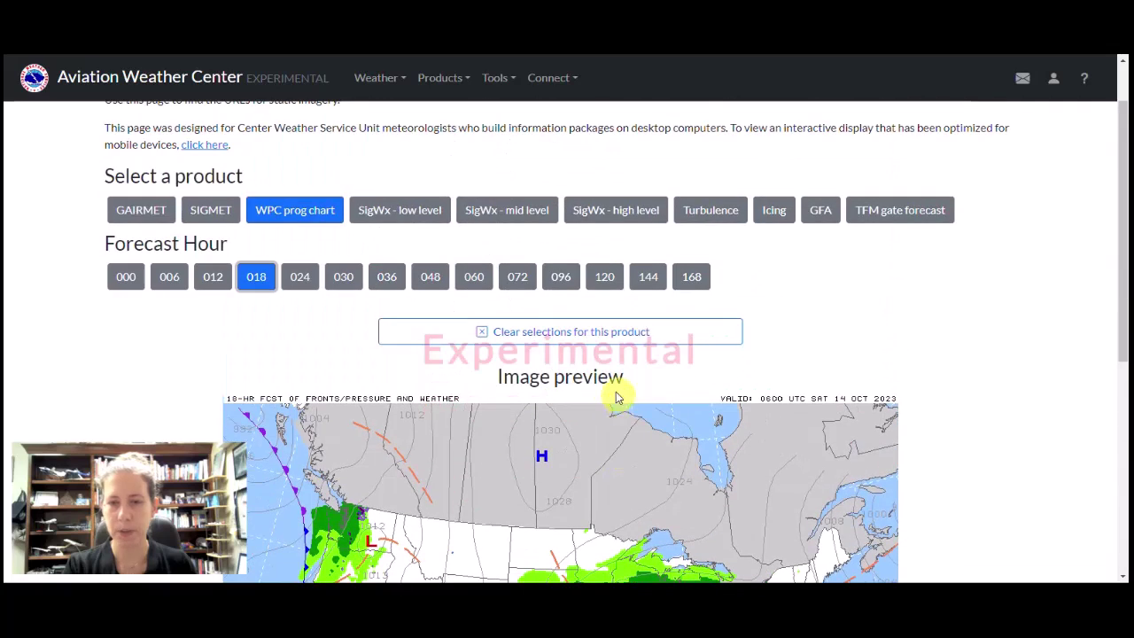
# Display the low-level SigWx chart for the 18 package issuance and examine its panels, legend and the neighbouring turbulence and icing products
pyautogui.moveTo(410, 137); pyautogui.dragTo(411, 197)
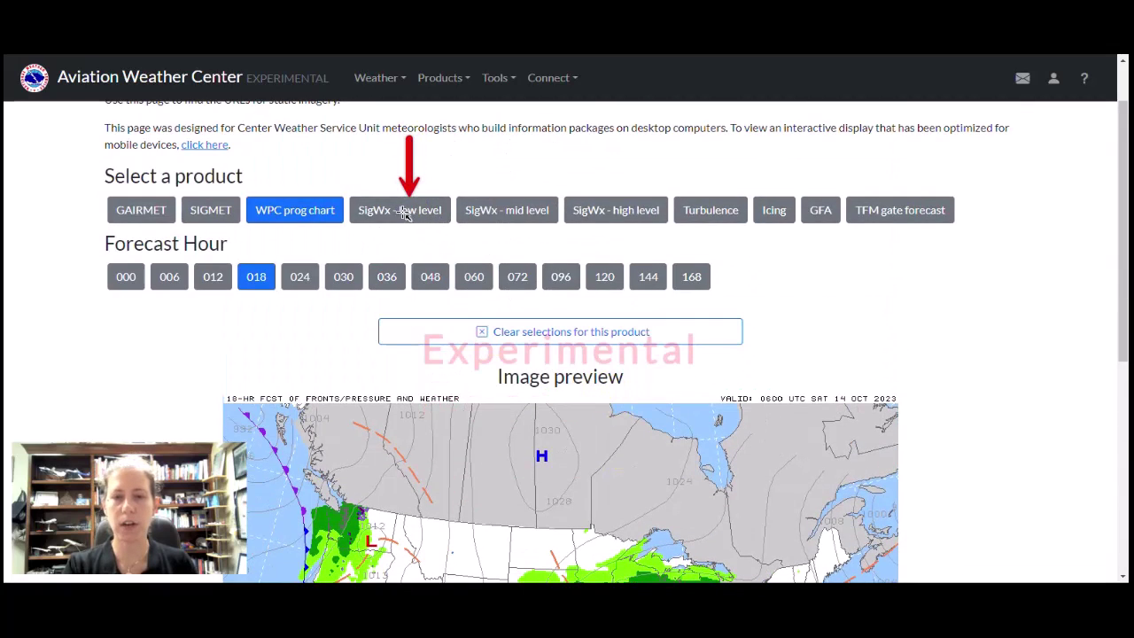
pyautogui.click(404, 213)
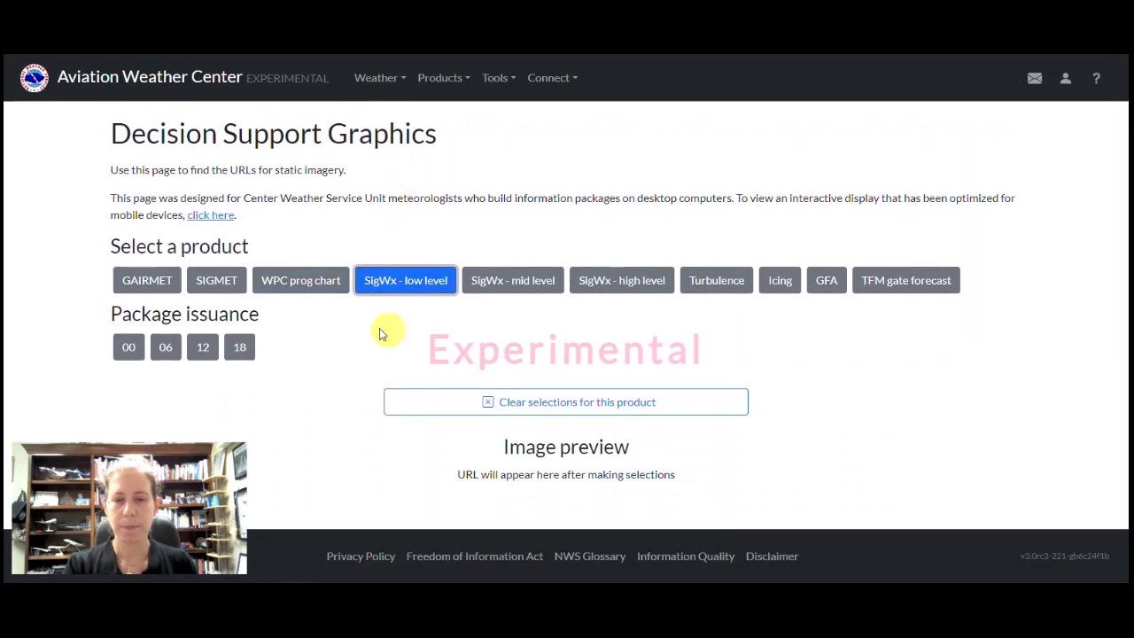
pyautogui.click(239, 346)
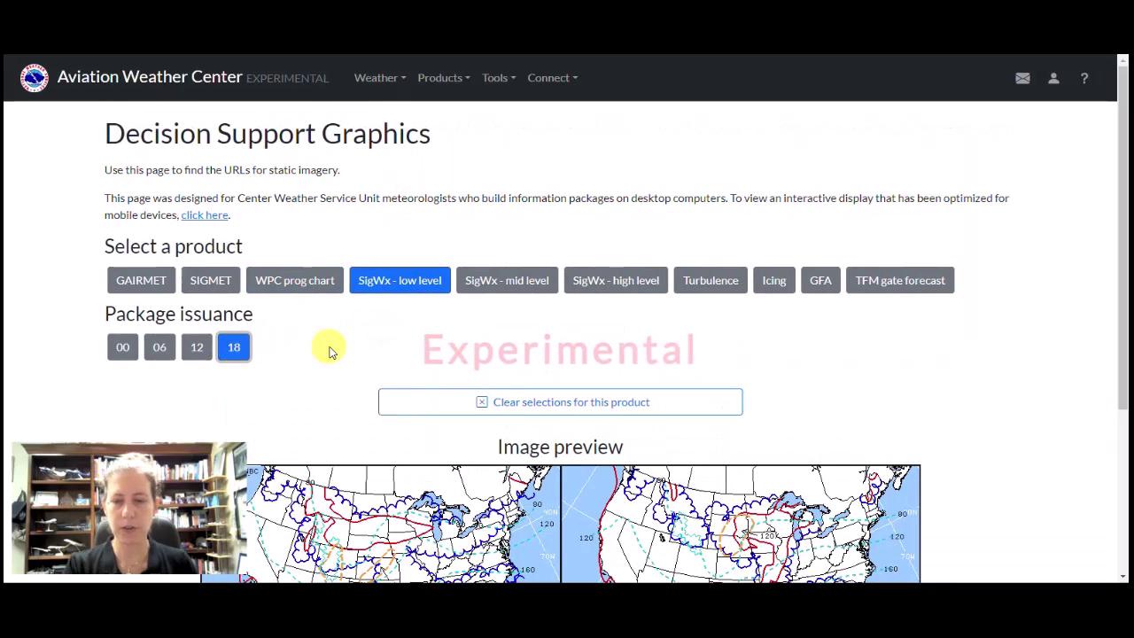
pyautogui.scroll(-3, 327, 351)
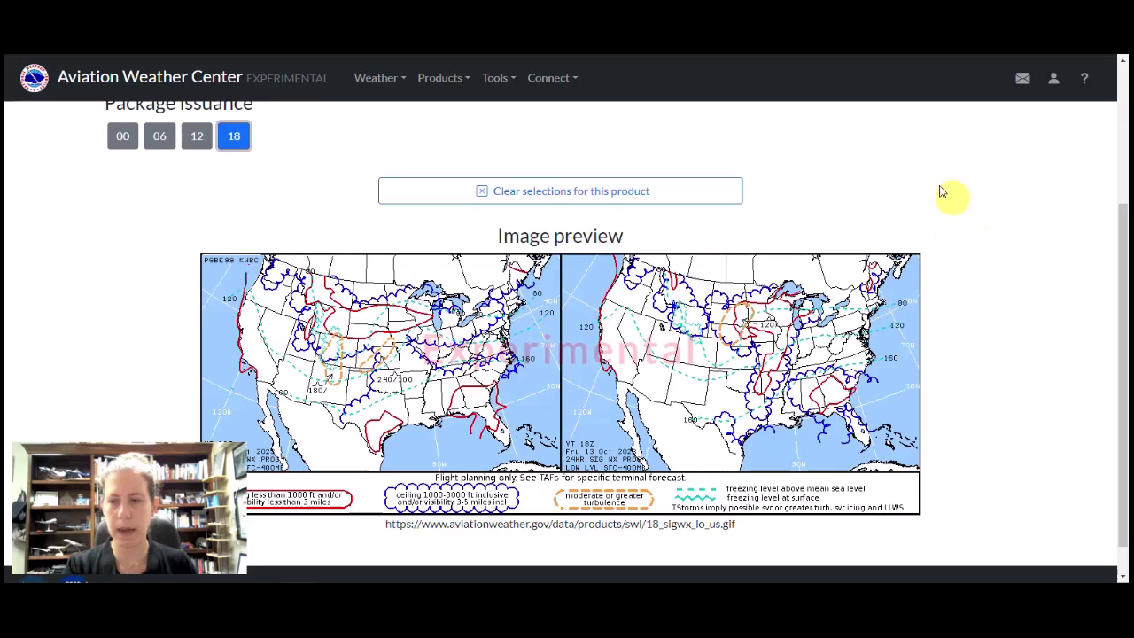
pyautogui.moveTo(917, 168); pyautogui.dragTo(760, 258)
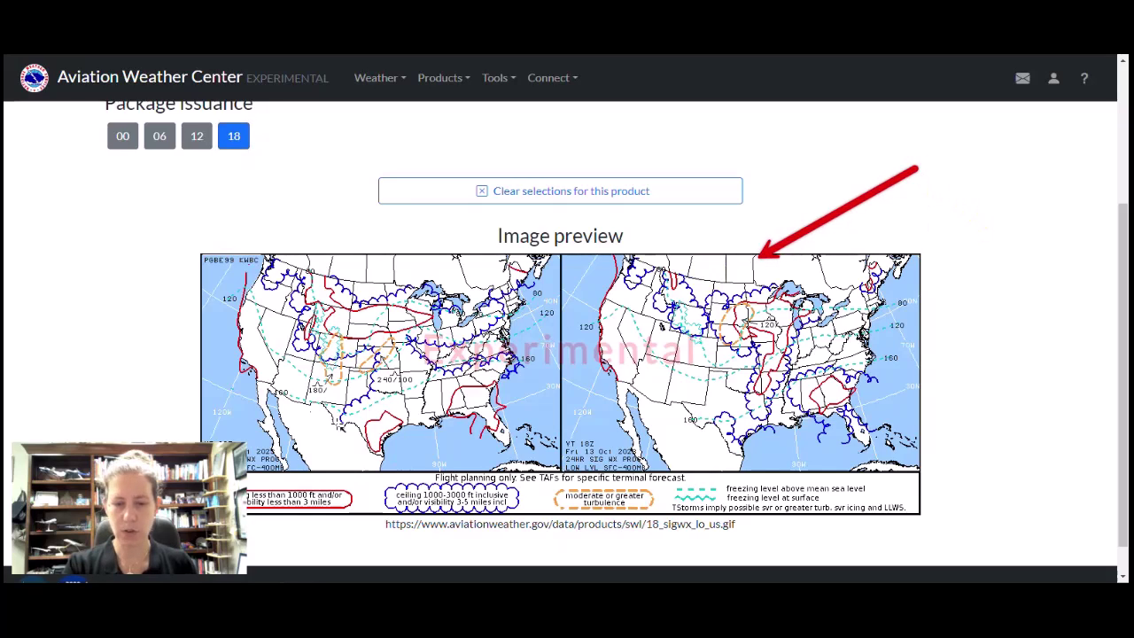
pyautogui.moveTo(162, 359); pyautogui.dragTo(366, 482)
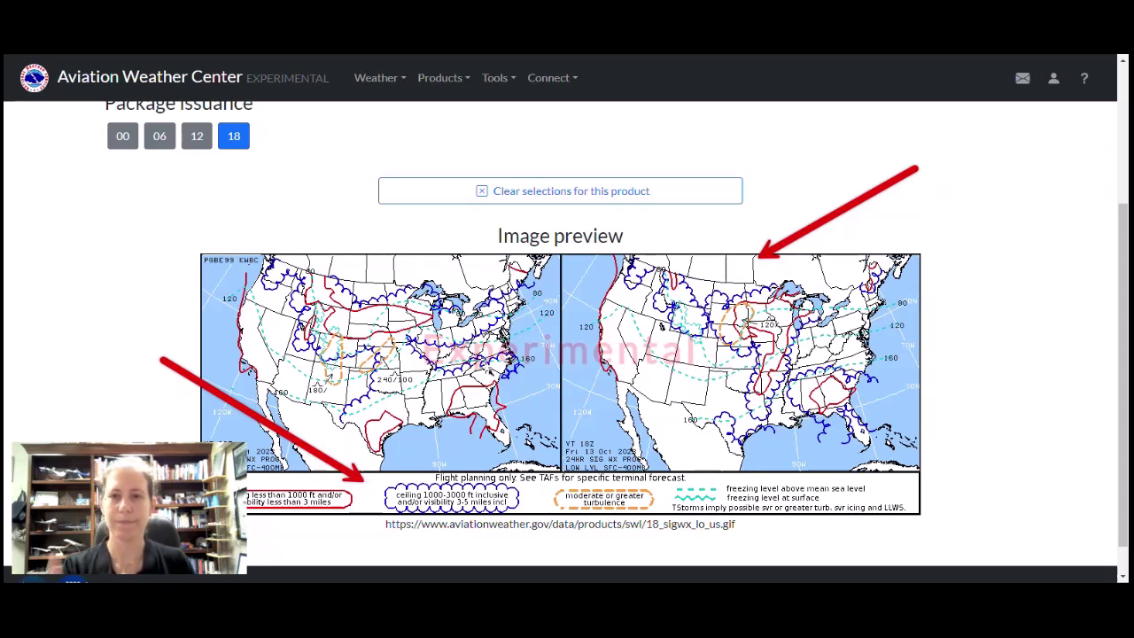
pyautogui.scroll(3, 547, 324)
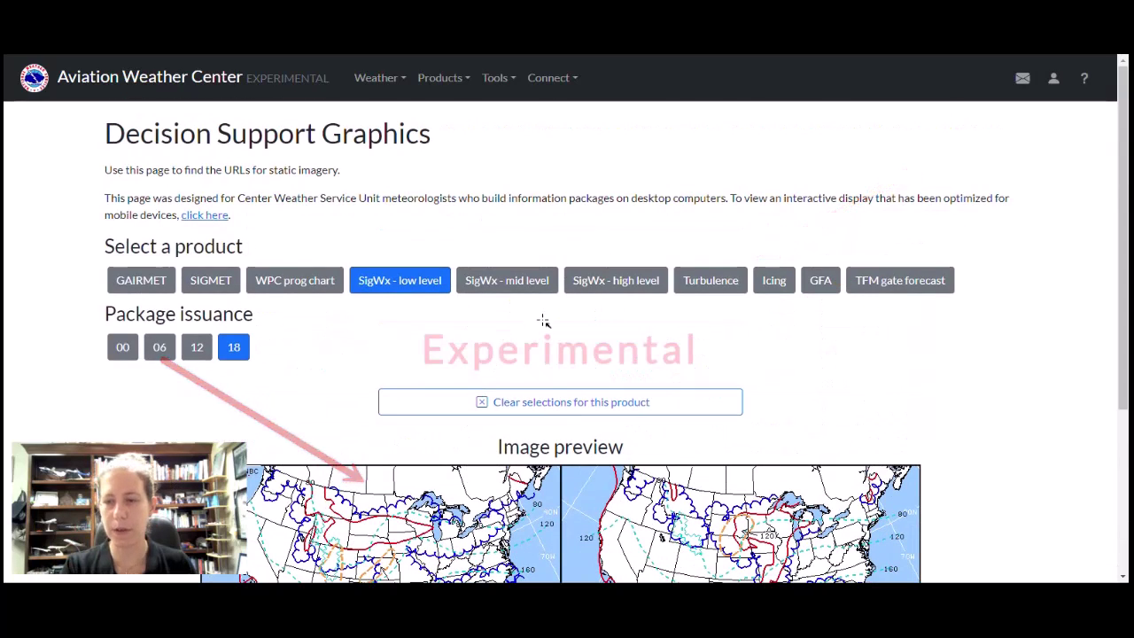
pyautogui.moveTo(753, 148); pyautogui.dragTo(765, 266)
pyautogui.moveTo(683, 167); pyautogui.dragTo(713, 267)
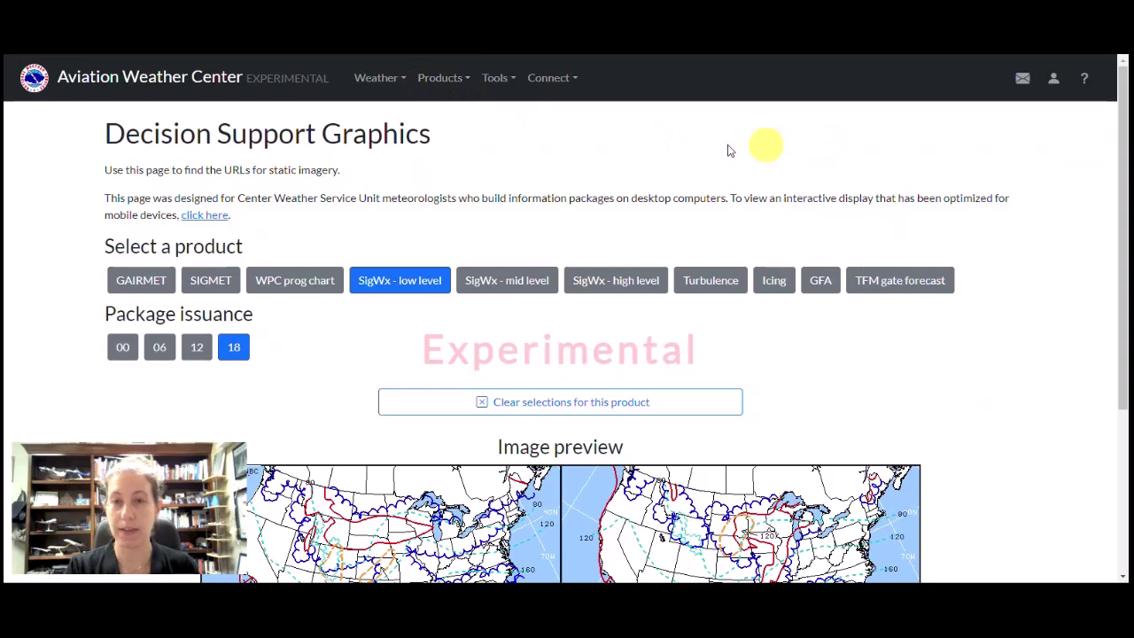
# Open the Archive View tool and look over its date and time form and archive information
pyautogui.click(511, 80)
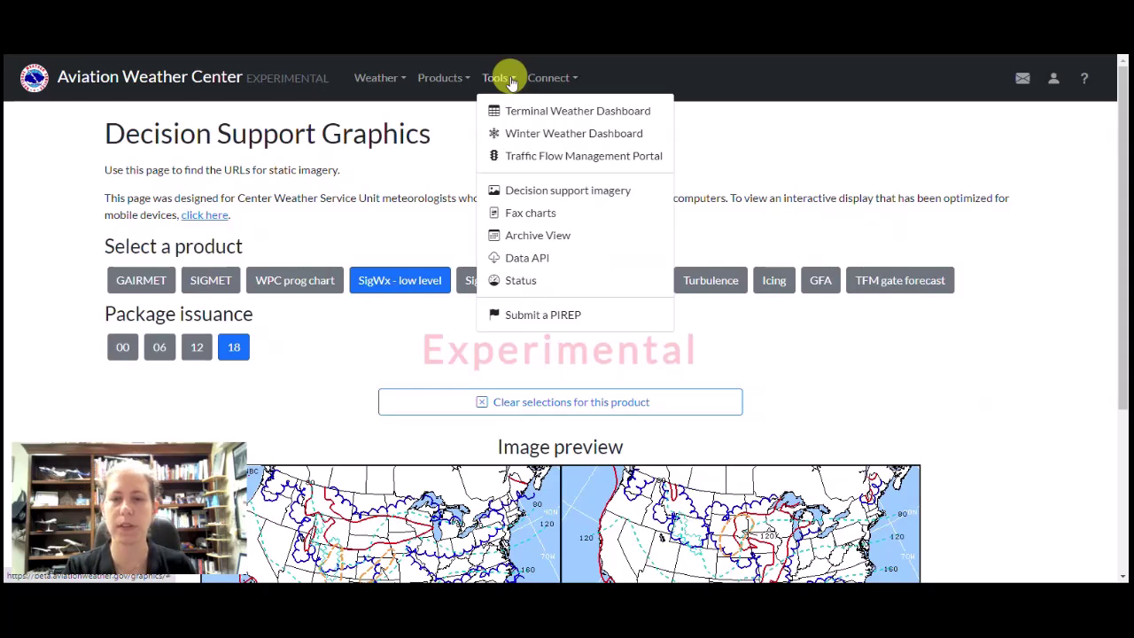
pyautogui.click(517, 239)
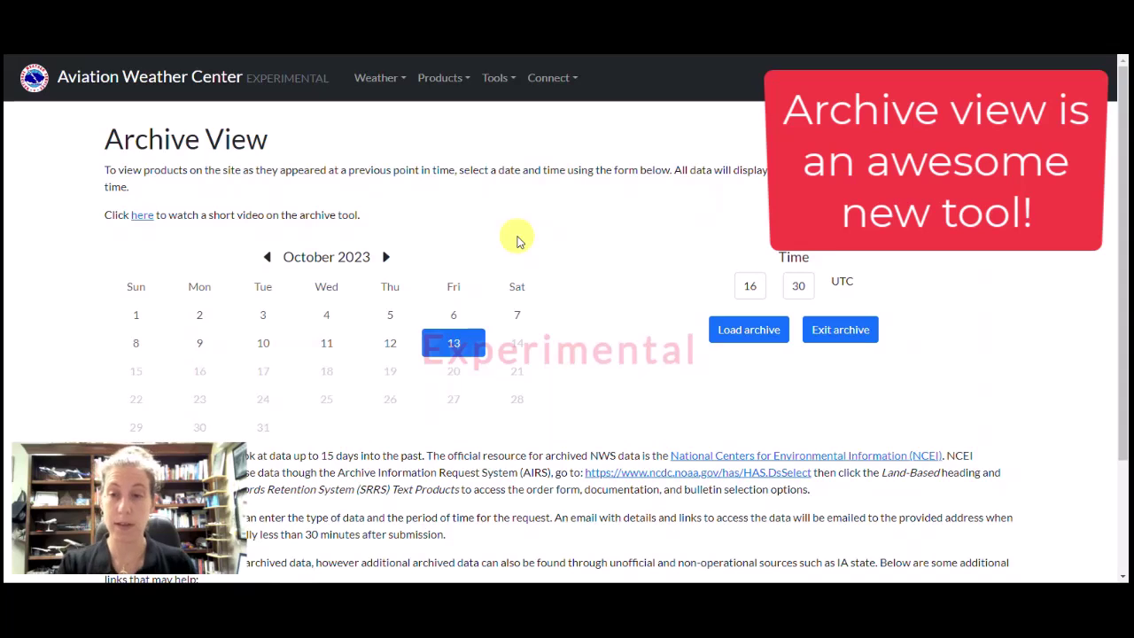
pyautogui.scroll(-1, 527, 279)
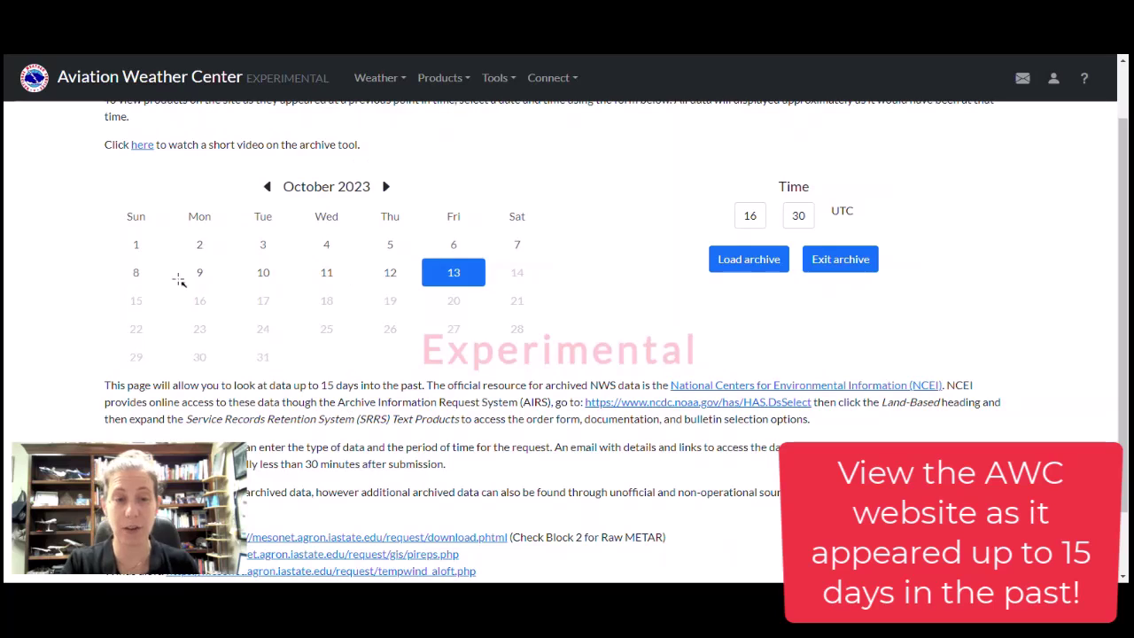
# Load the site archive for October 2, 2023, with the hour set to 11, for 11:30 UTC
pyautogui.click(200, 245)
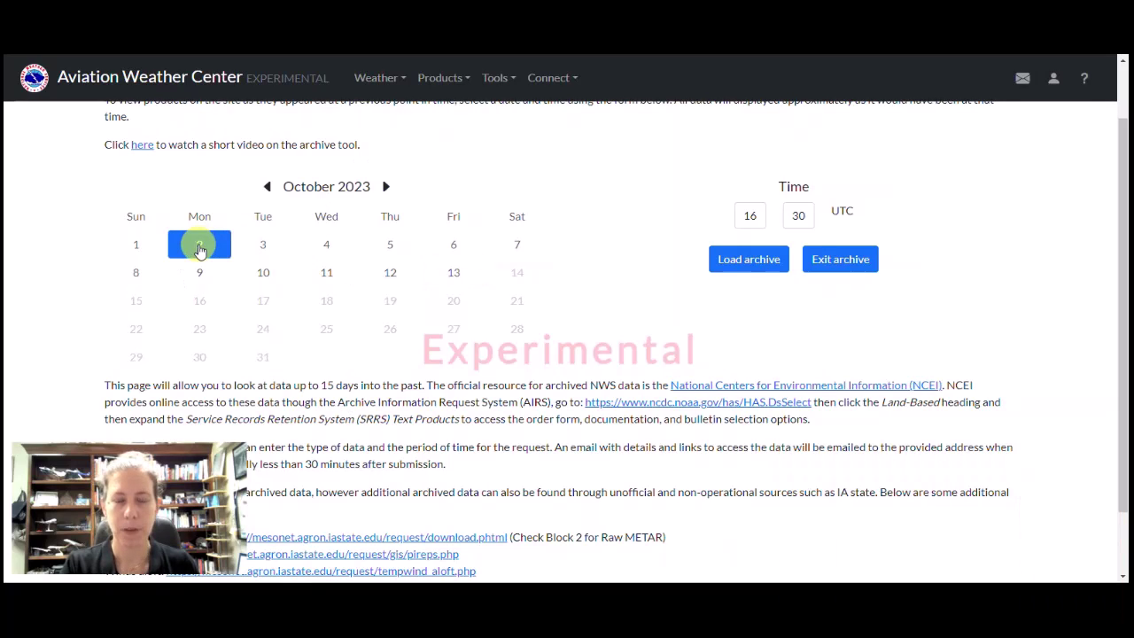
pyautogui.click(758, 218)
pyautogui.click(753, 219)
pyautogui.click(753, 219)
pyautogui.click(752, 221)
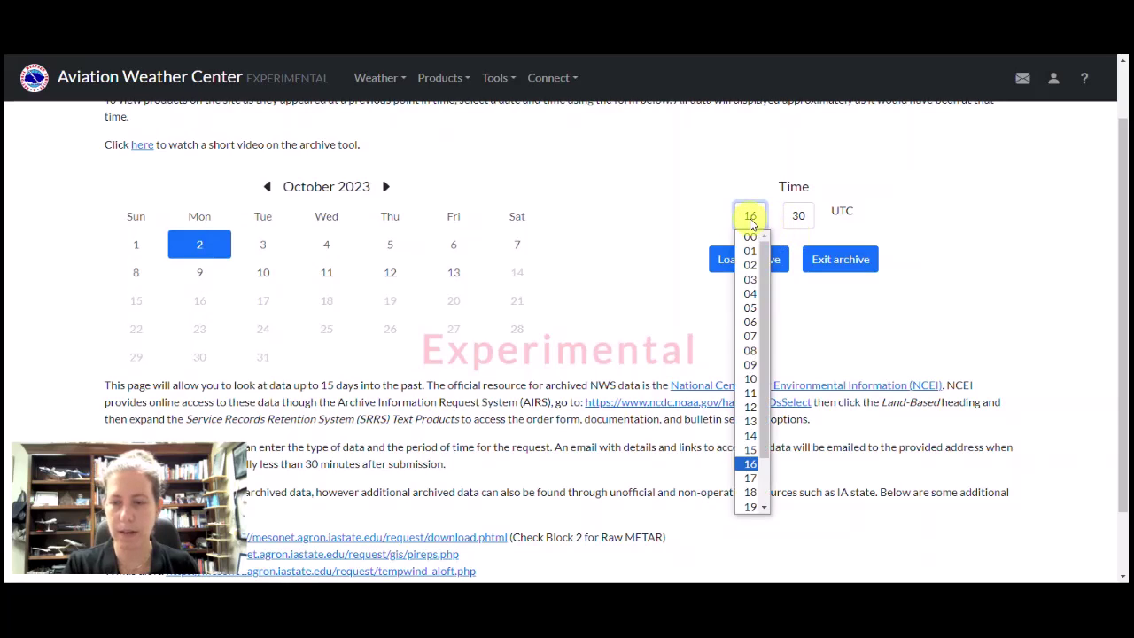
pyautogui.click(750, 392)
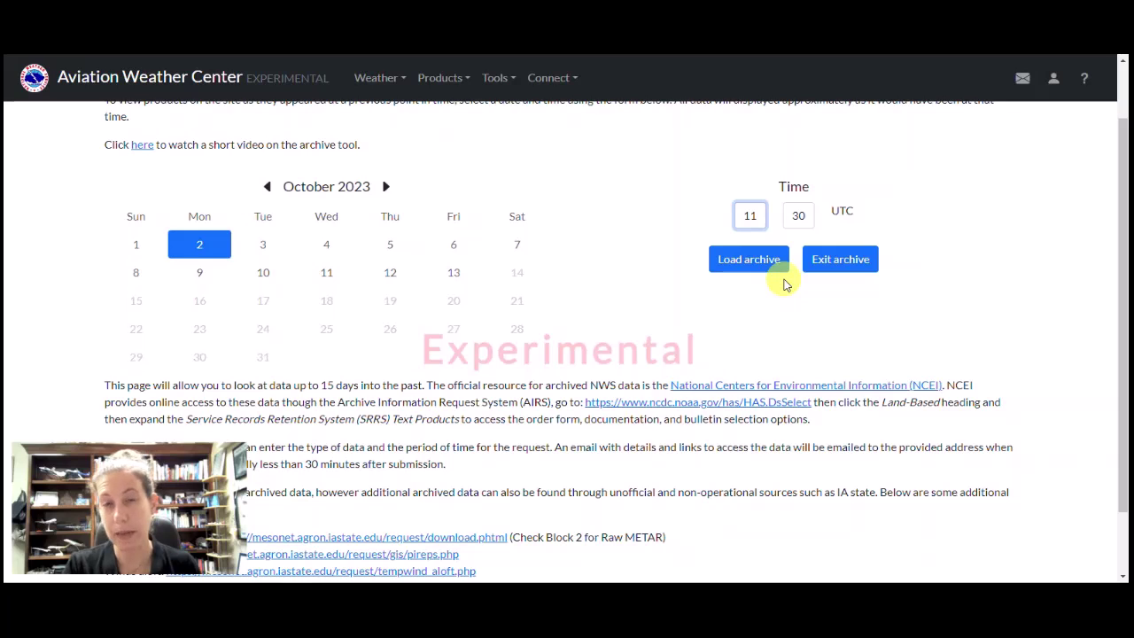
pyautogui.click(759, 260)
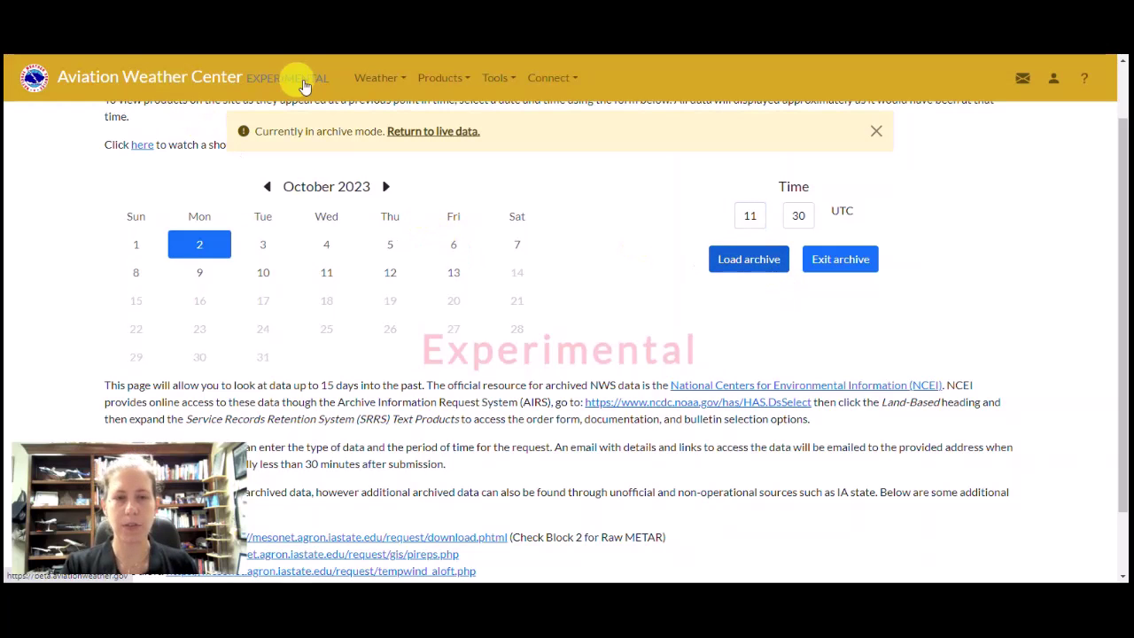
# From the archived home page, open the Observations map for 1130Z Oct 02, 2023 and shift it to show the drawn route
pyautogui.moveTo(557, 310)
pyautogui.mouseDown()
pyautogui.moveTo(578, 78)
pyautogui.moveTo(589, 86)
pyautogui.mouseUp()
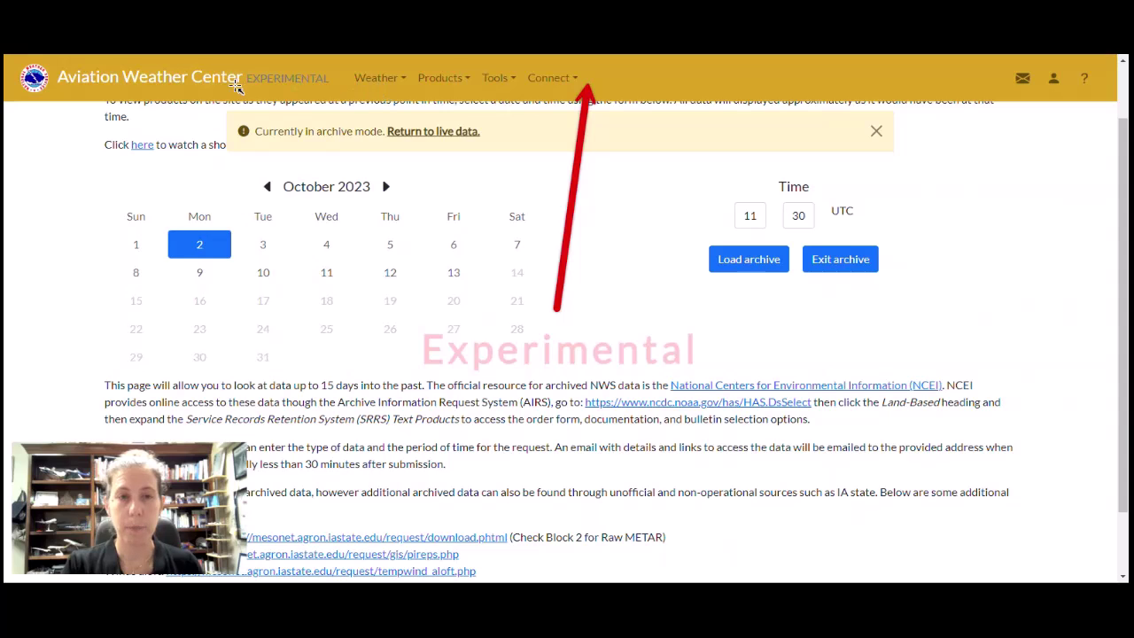
pyautogui.click(205, 83)
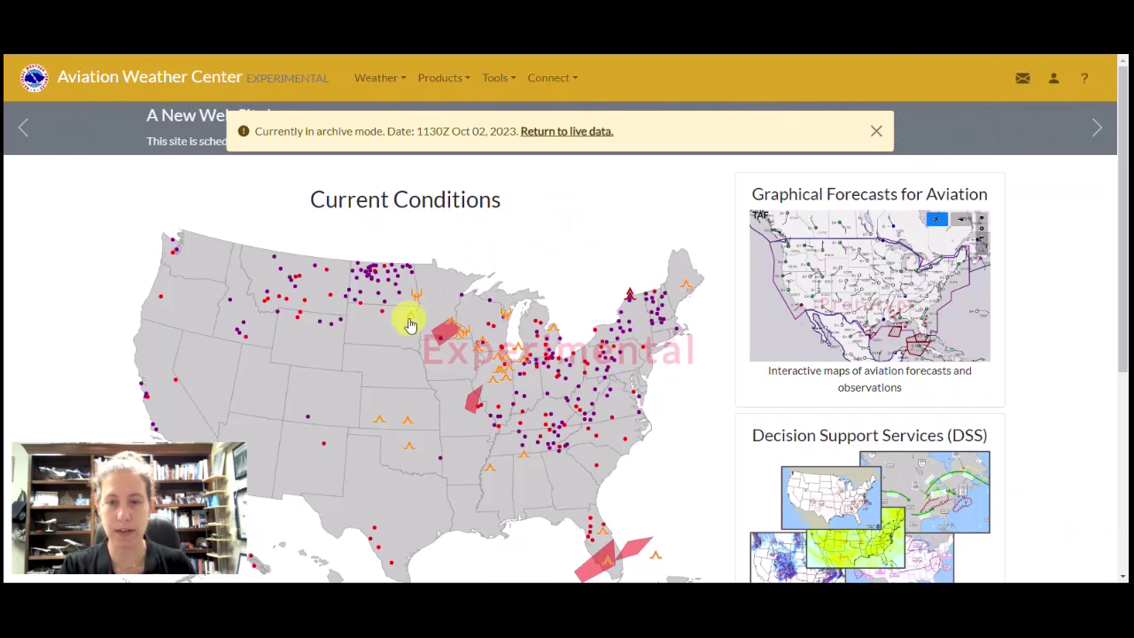
pyautogui.click(394, 351)
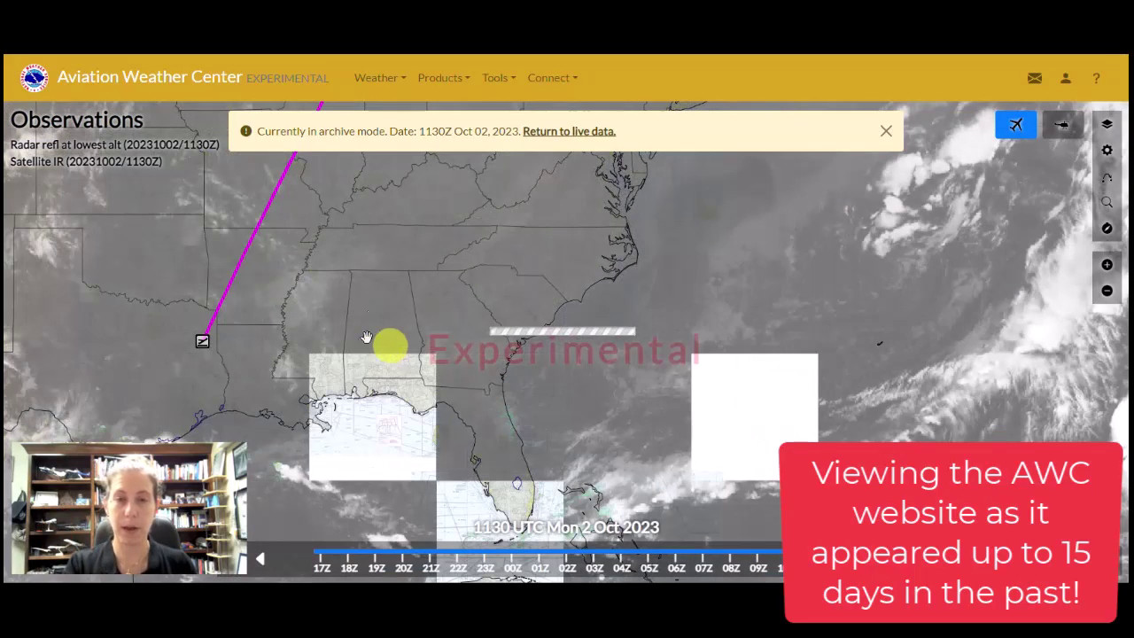
pyautogui.moveTo(364, 240); pyautogui.dragTo(422, 329)
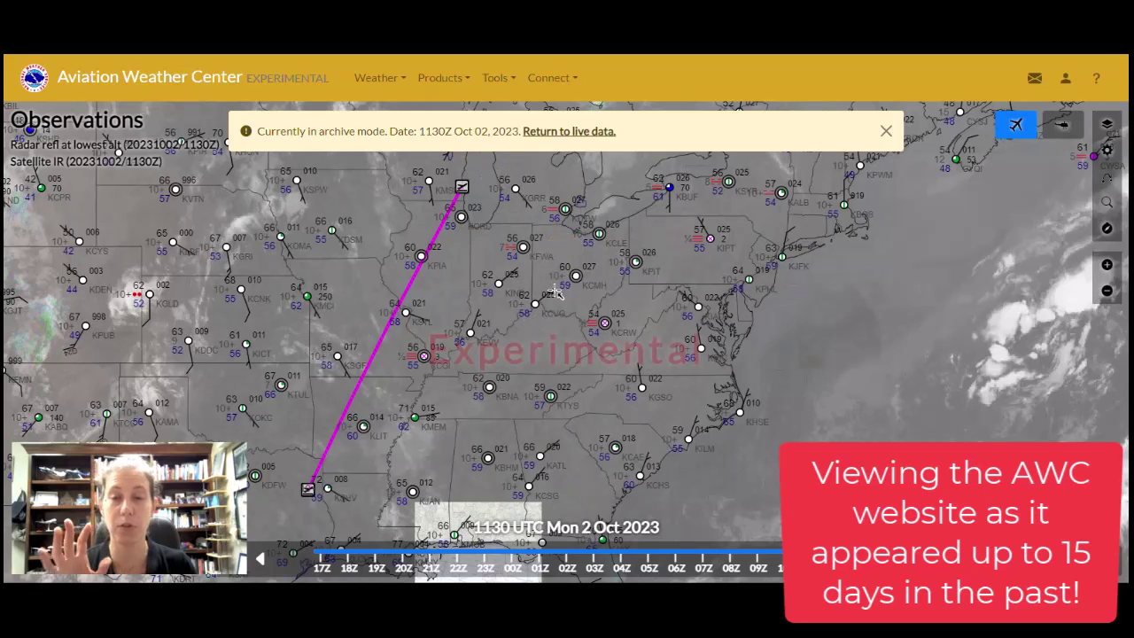
# Exit archive mode and return the Observations map to live data
pyautogui.moveTo(554, 292); pyautogui.dragTo(560, 142)
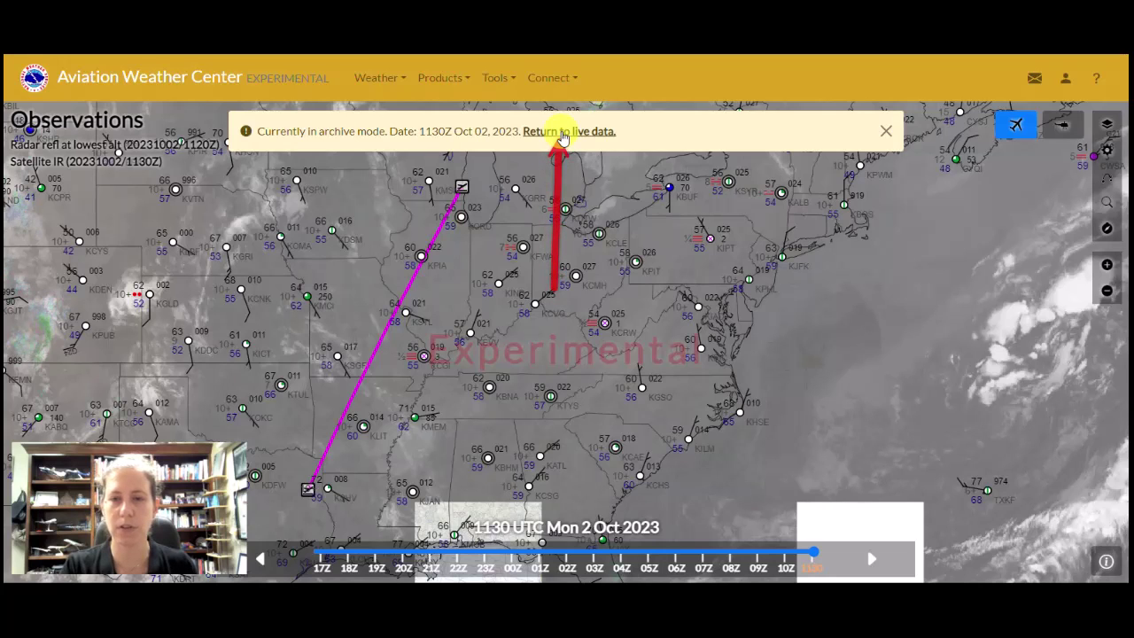
pyautogui.click(561, 131)
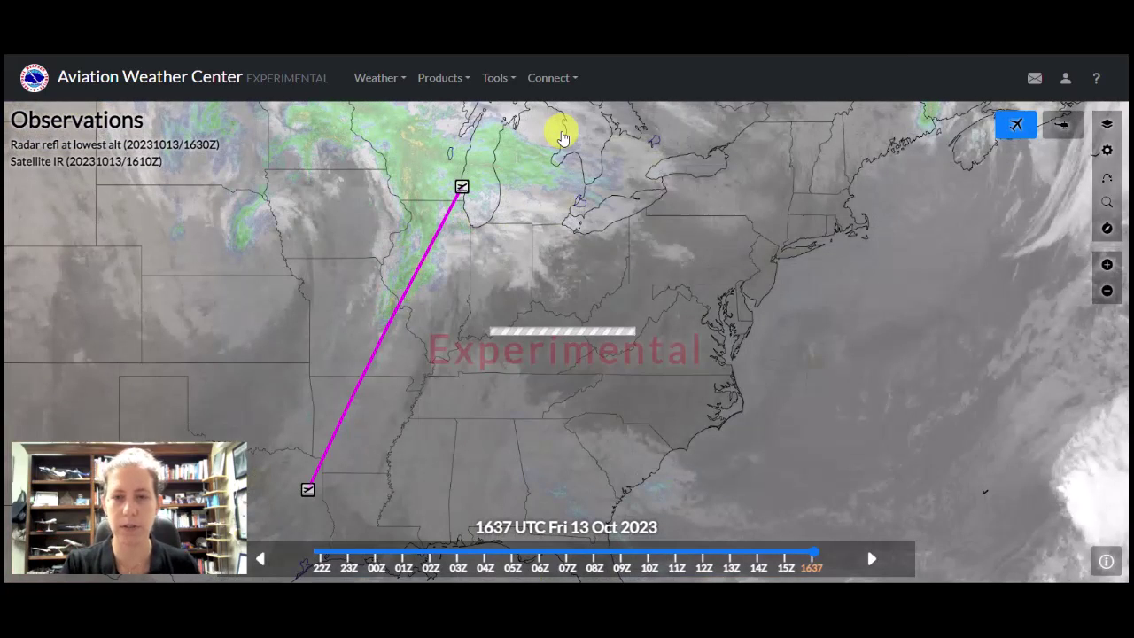
# Open the Area Forecast Discussions map from the weather products
pyautogui.click(500, 80)
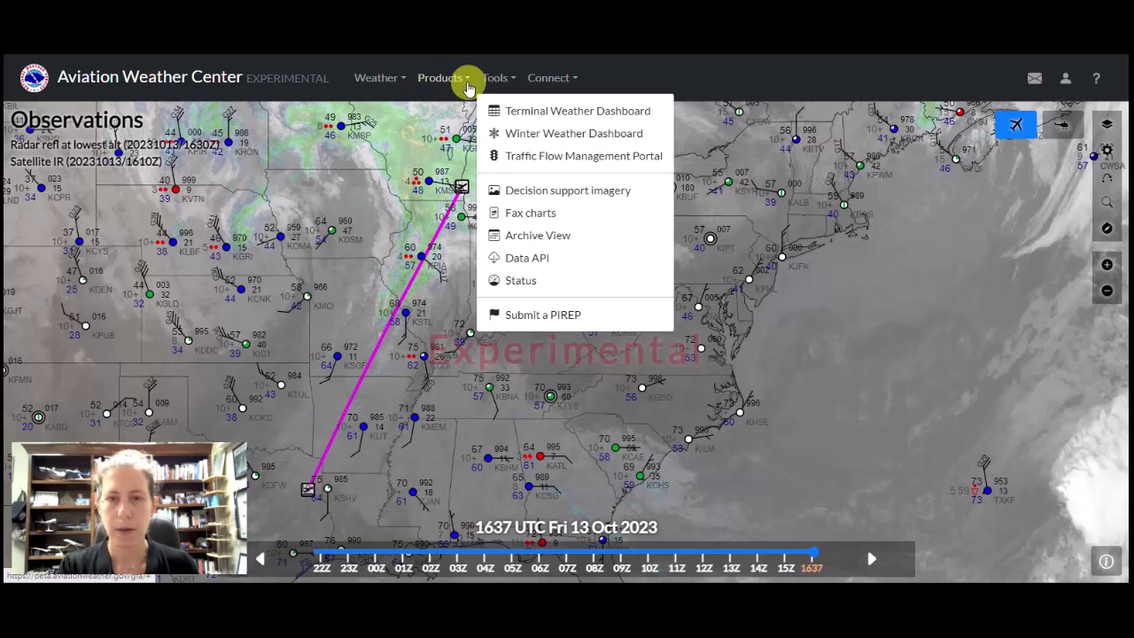
pyautogui.click(438, 82)
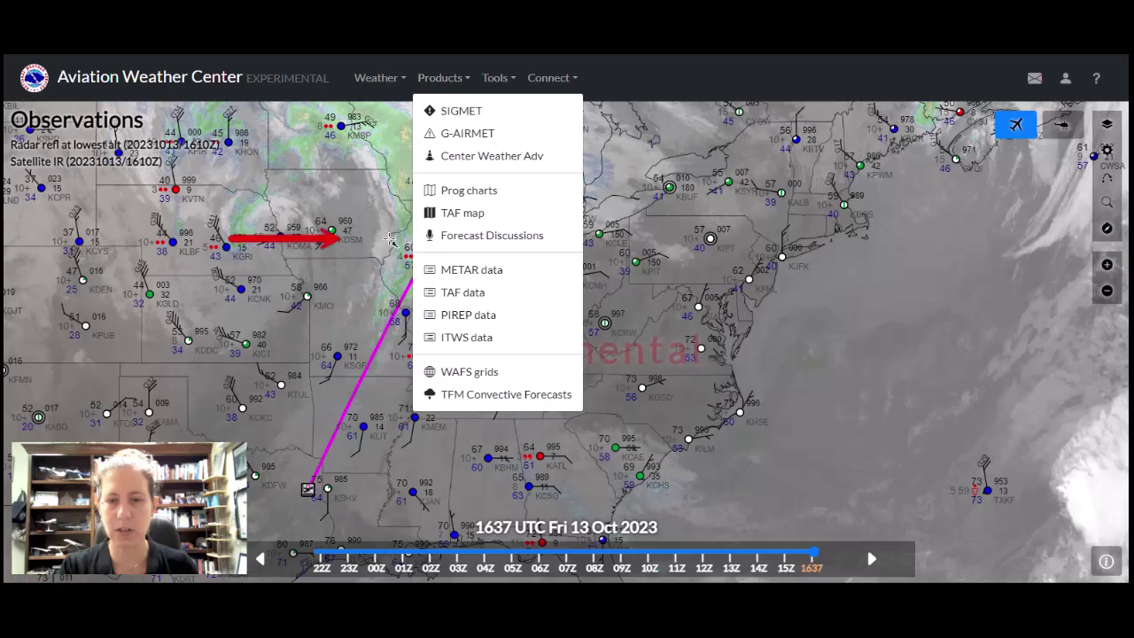
pyautogui.click(460, 237)
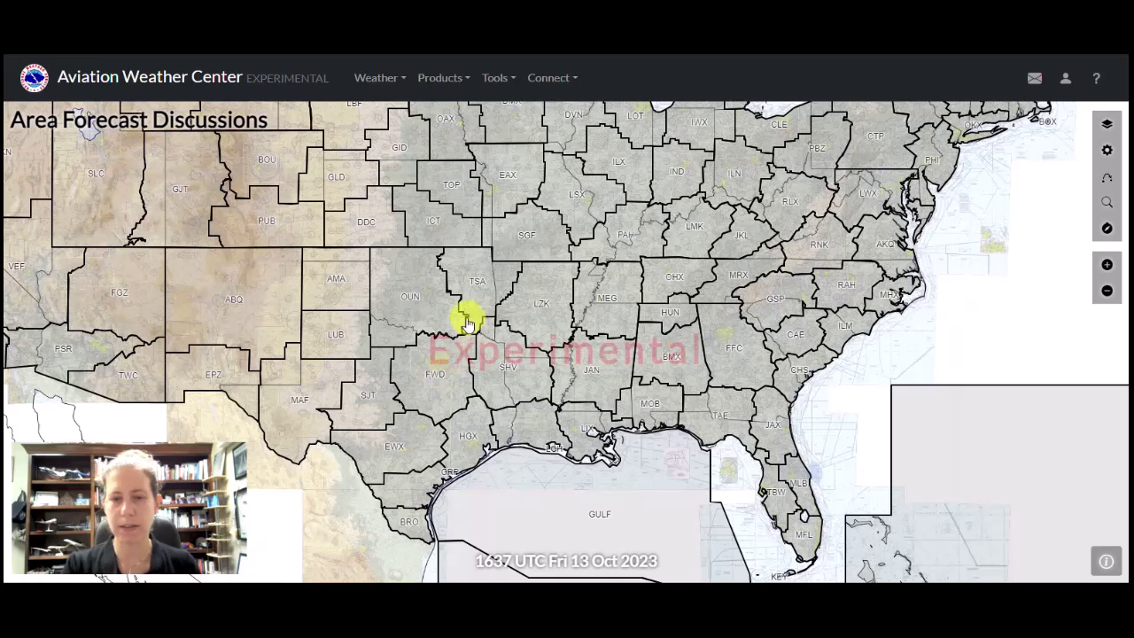
# Read the SHV forecast discussion and its full text, then close both to get back to the discussions map
pyautogui.click(506, 375)
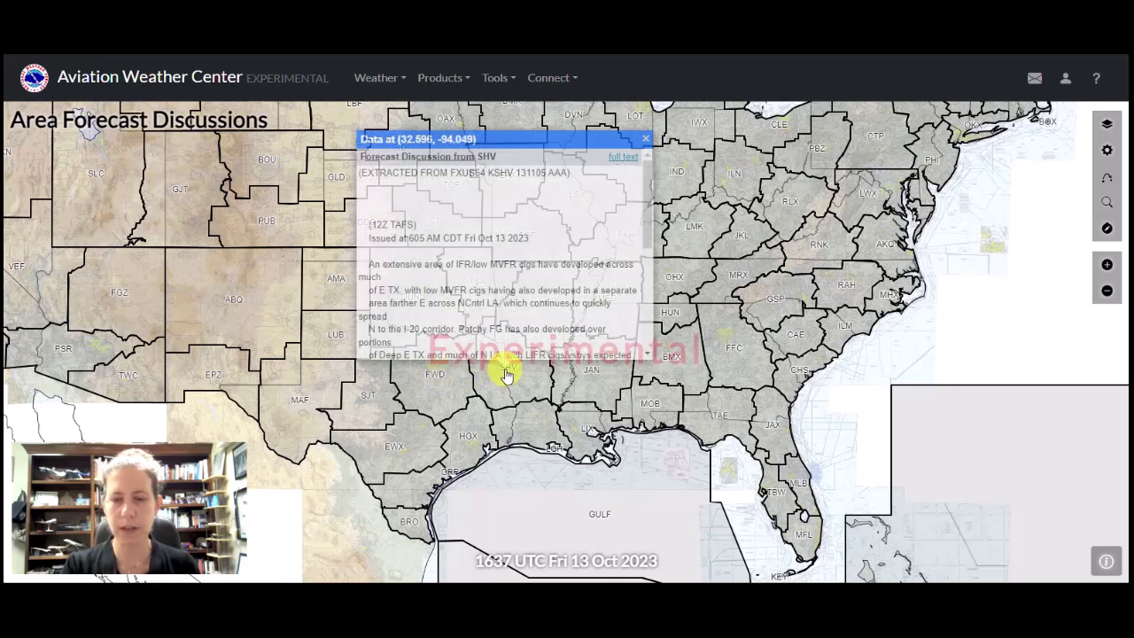
pyautogui.moveTo(643, 180)
pyautogui.mouseDown()
pyautogui.moveTo(635, 296)
pyautogui.moveTo(640, 160)
pyautogui.mouseUp()
pyautogui.click(615, 162)
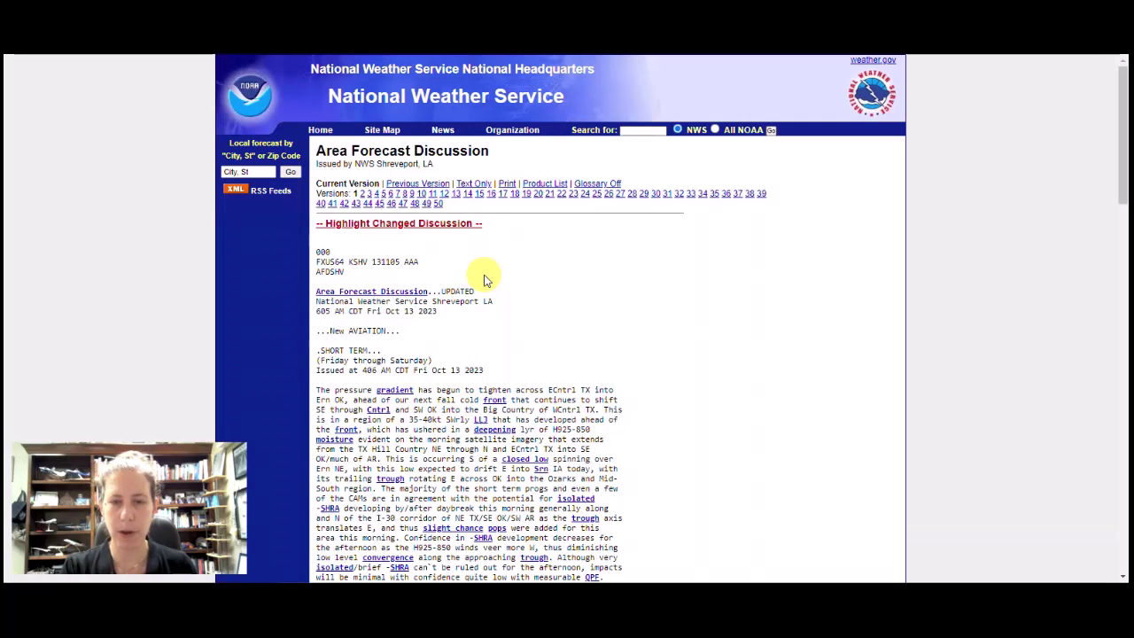
pyautogui.hotkey('ctrl', 'w')
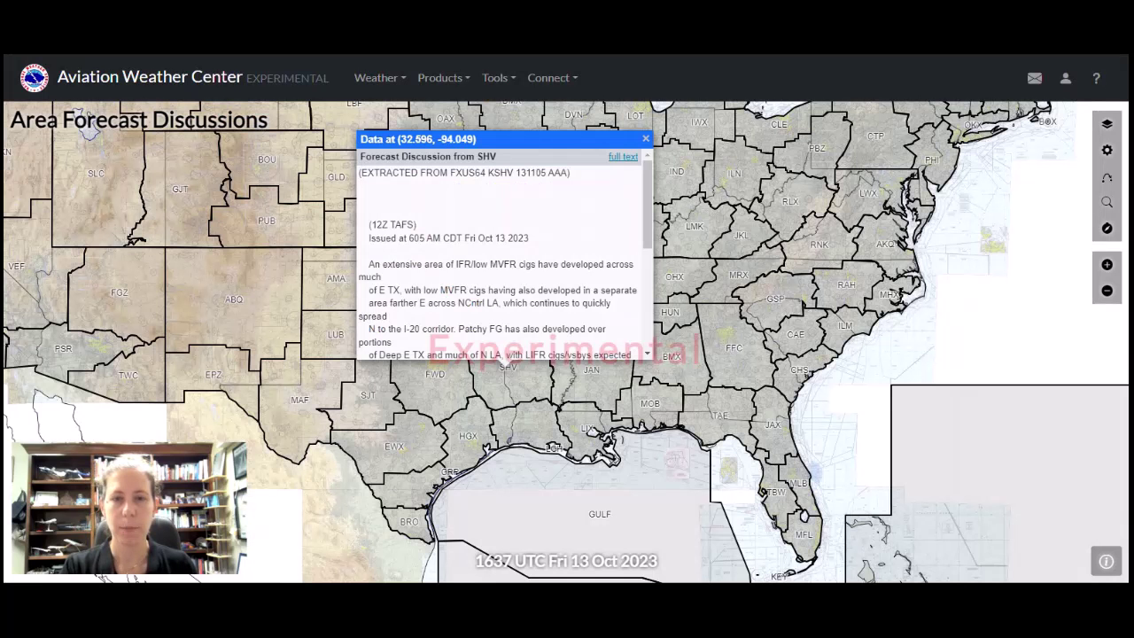
pyautogui.click(646, 139)
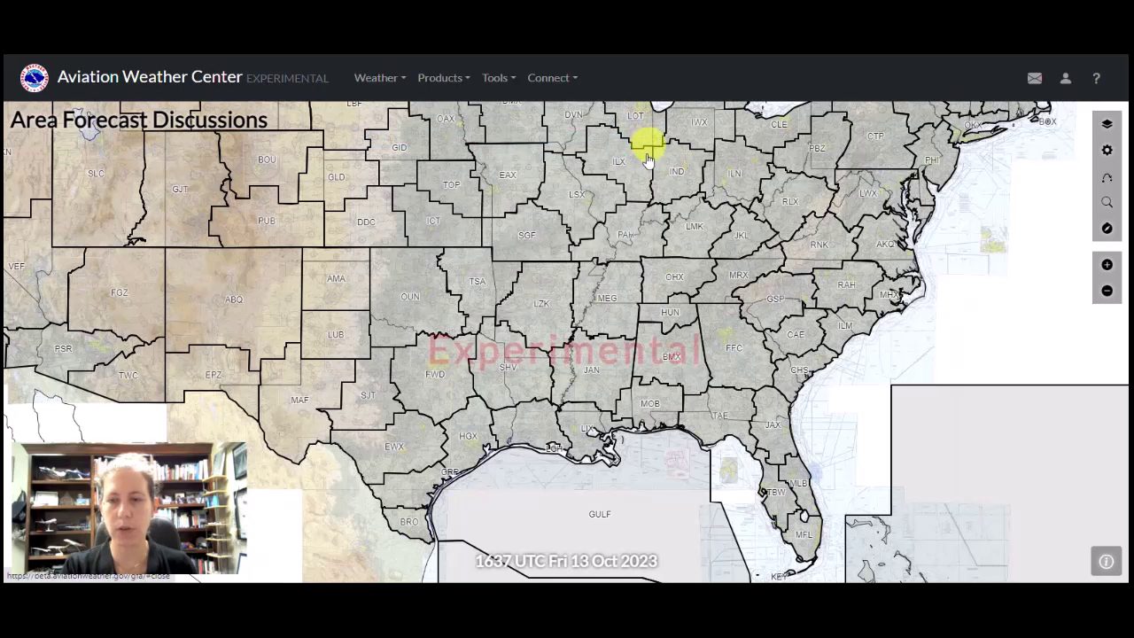
# Open the Terminal Weather Dashboard and look over its forecast table for the top stations
pyautogui.click(463, 79)
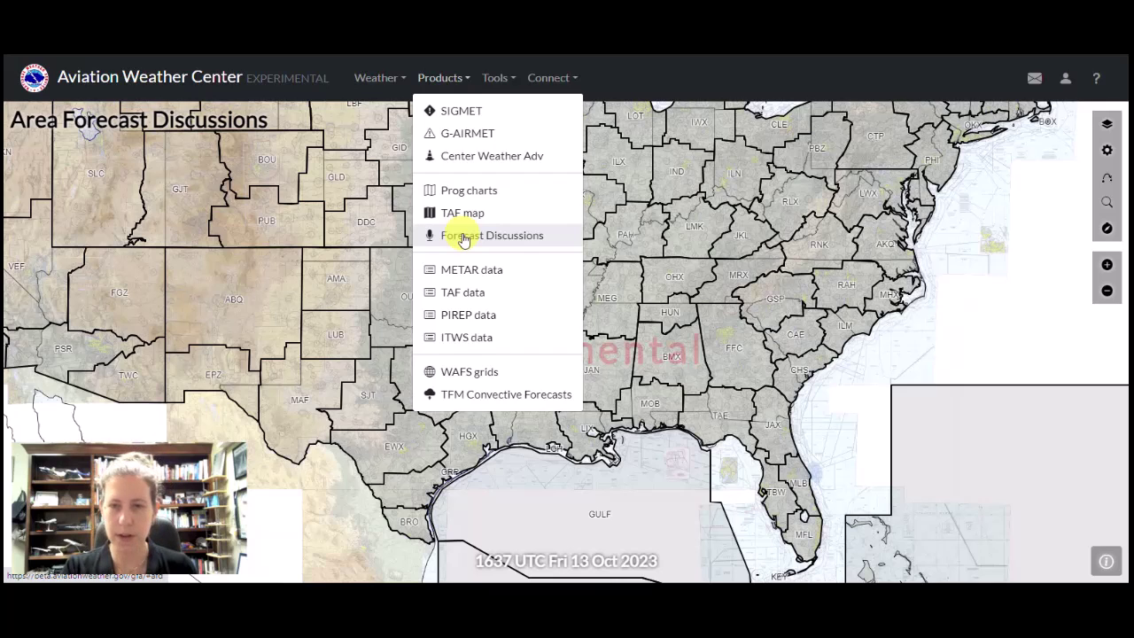
pyautogui.click(507, 80)
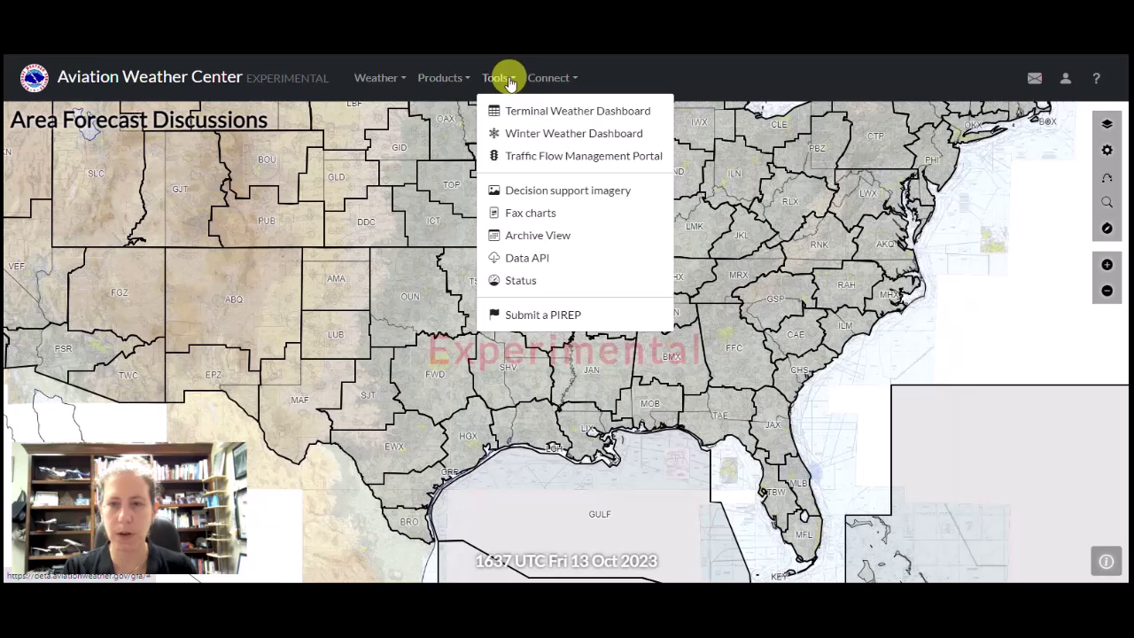
pyautogui.click(523, 113)
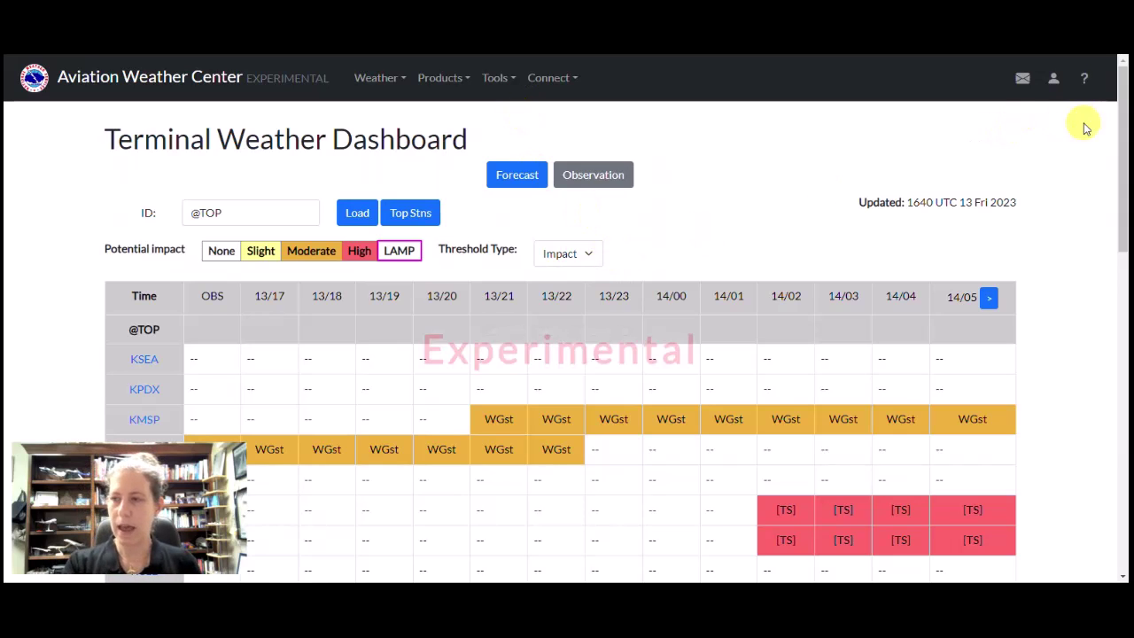
pyautogui.moveTo(1121, 104); pyautogui.dragTo(791, 134)
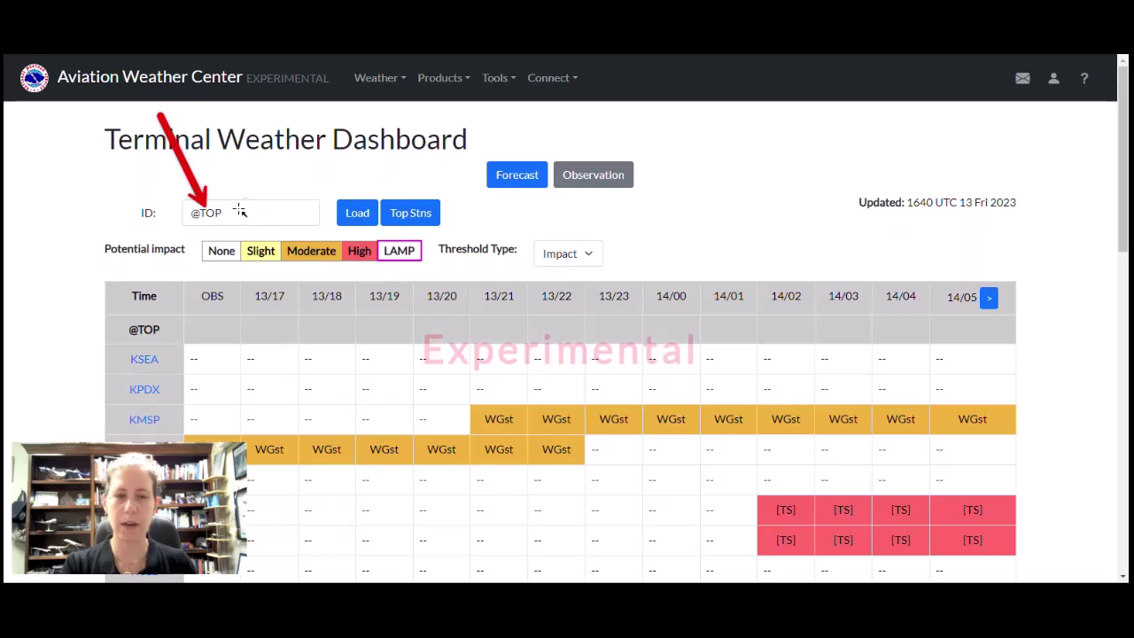
pyautogui.moveTo(240, 216); pyautogui.dragTo(186, 212)
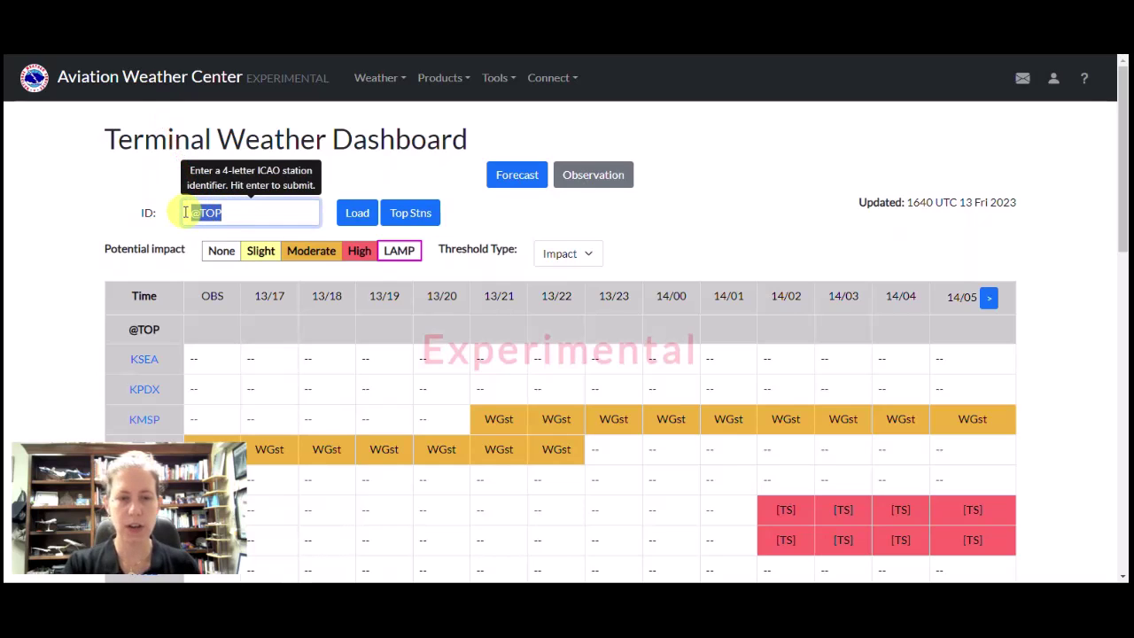
pyautogui.write('kdf')
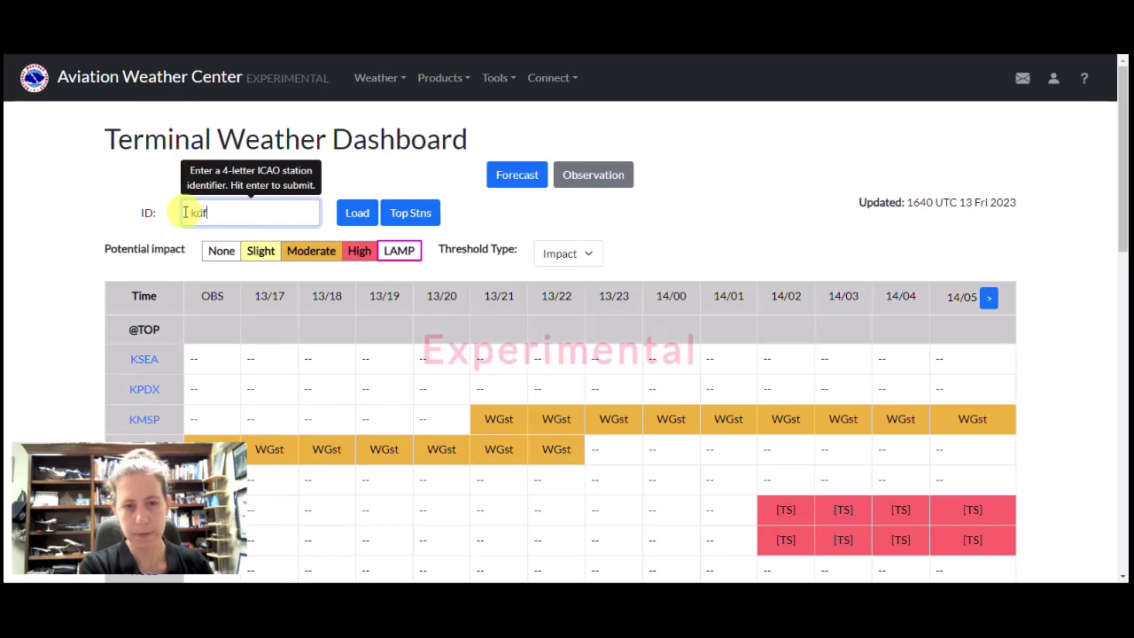
pyautogui.write('w kiah kord')
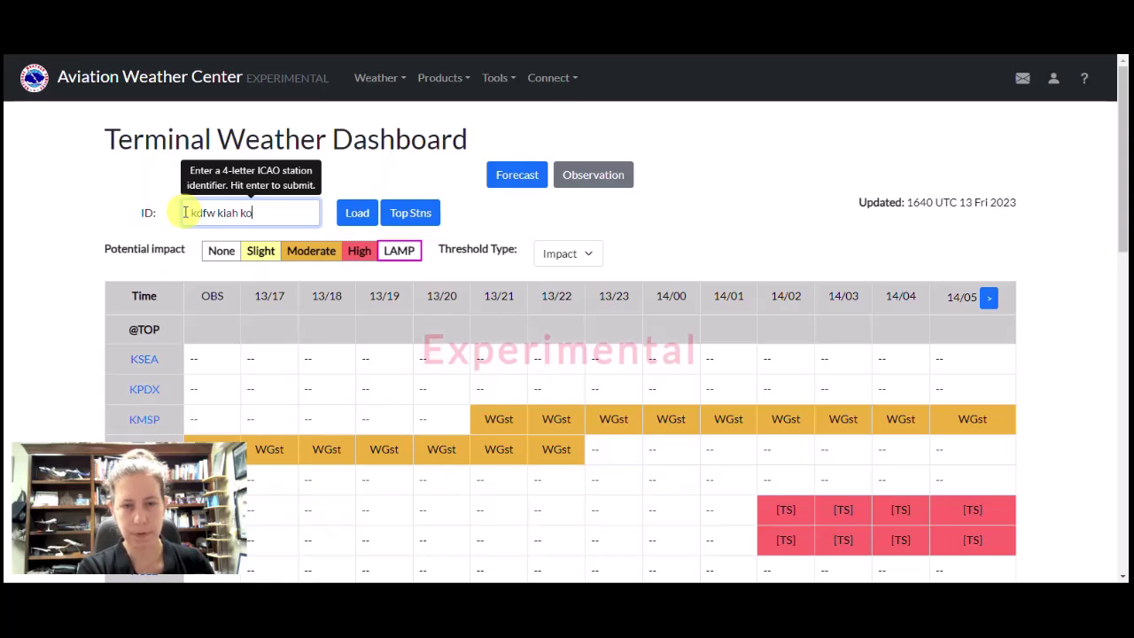
pyautogui.click(360, 215)
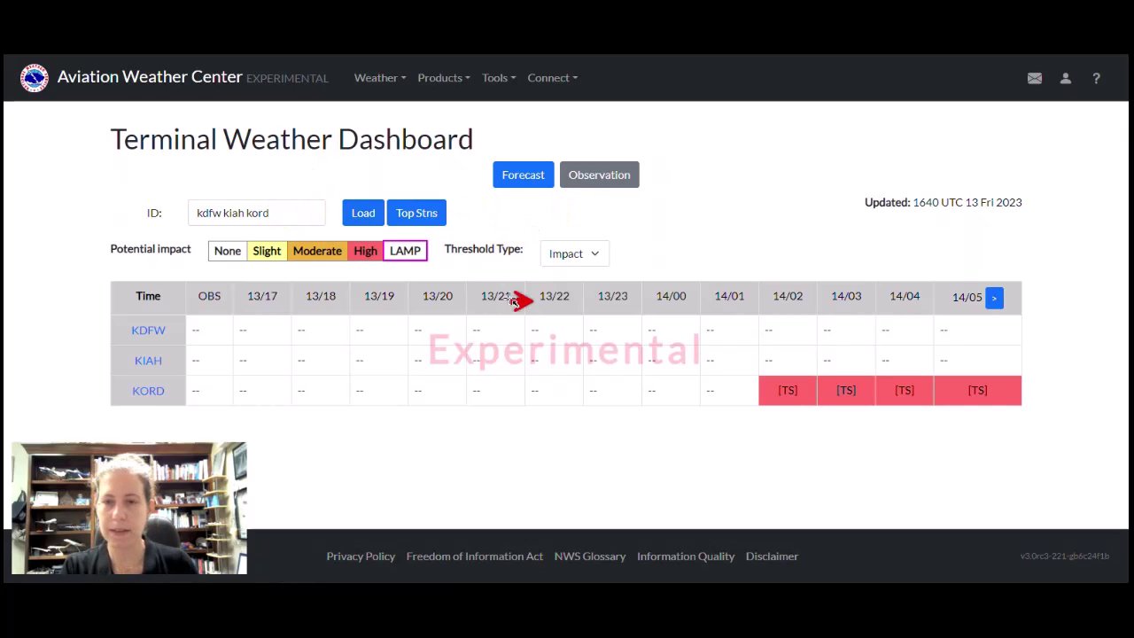
# Switch the dashboard to observations and examine the hourly observation table for station KDFW
pyautogui.click(605, 176)
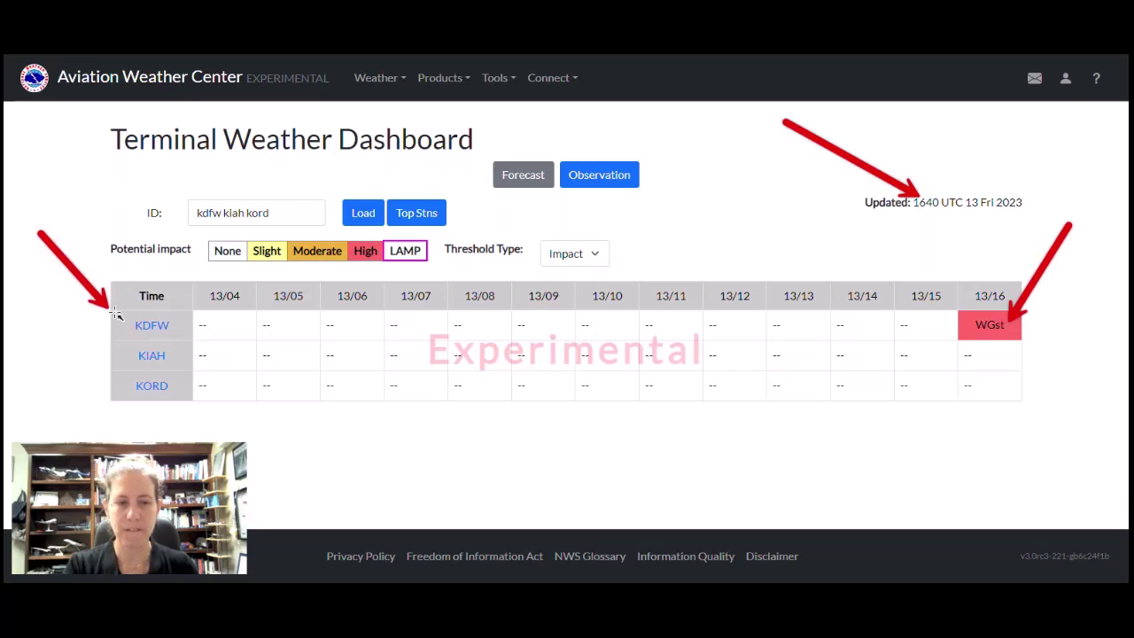
pyautogui.click(155, 327)
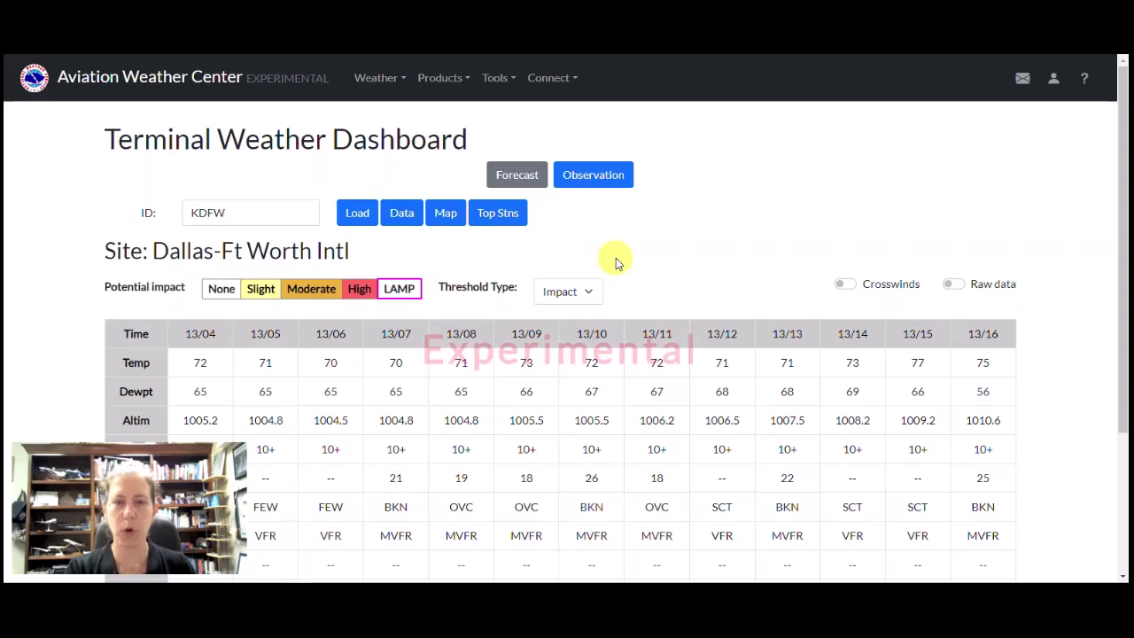
pyautogui.moveTo(564, 243); pyautogui.dragTo(351, 250)
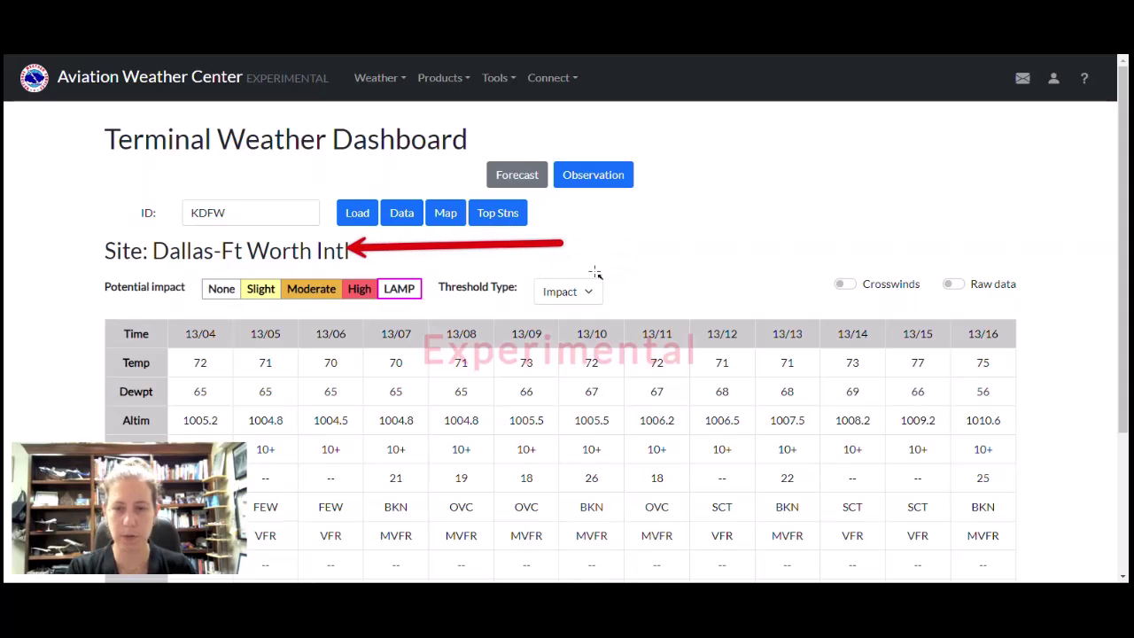
pyautogui.scroll(-3, 605, 277)
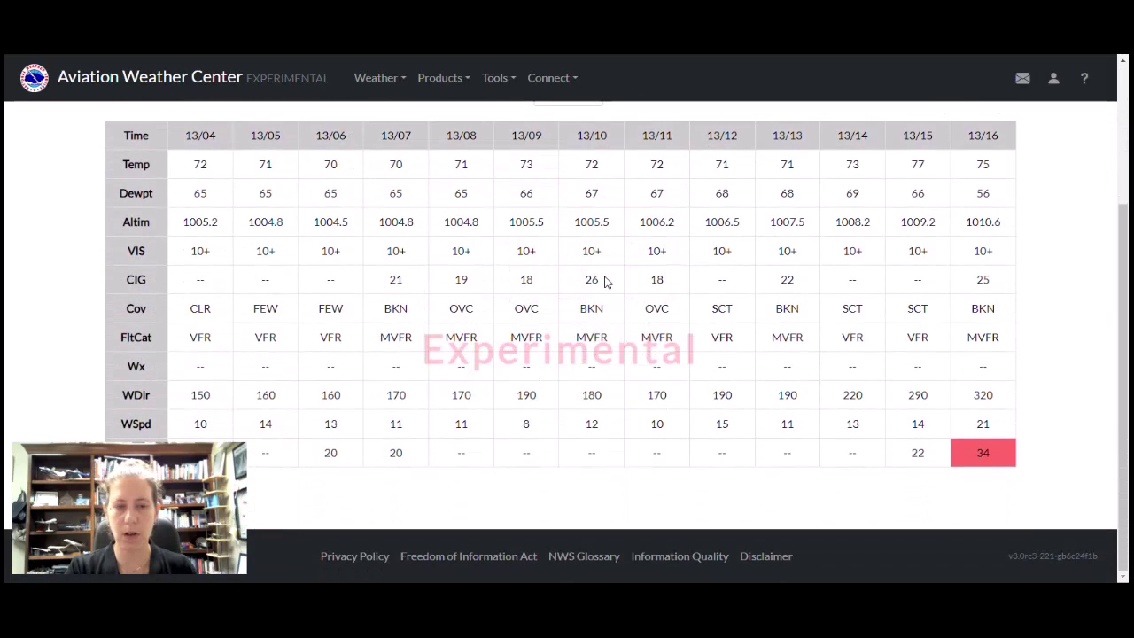
pyautogui.scroll(3, 605, 277)
pyautogui.scroll(-3, 605, 277)
pyautogui.scroll(3, 608, 298)
pyautogui.tripleClick(666, 235)
# Switch the KDFW station page to the forecast and review its hourly table from visibility down to wind shear
pyautogui.click(518, 176)
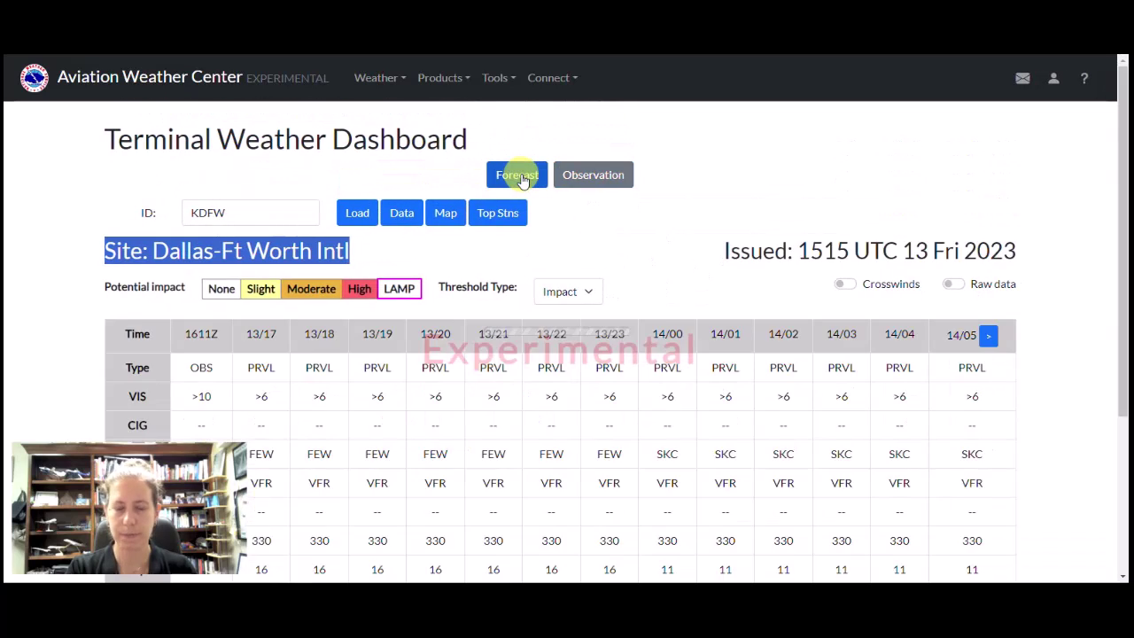
pyautogui.scroll(-1, 616, 308)
pyautogui.scroll(-4, 615, 310)
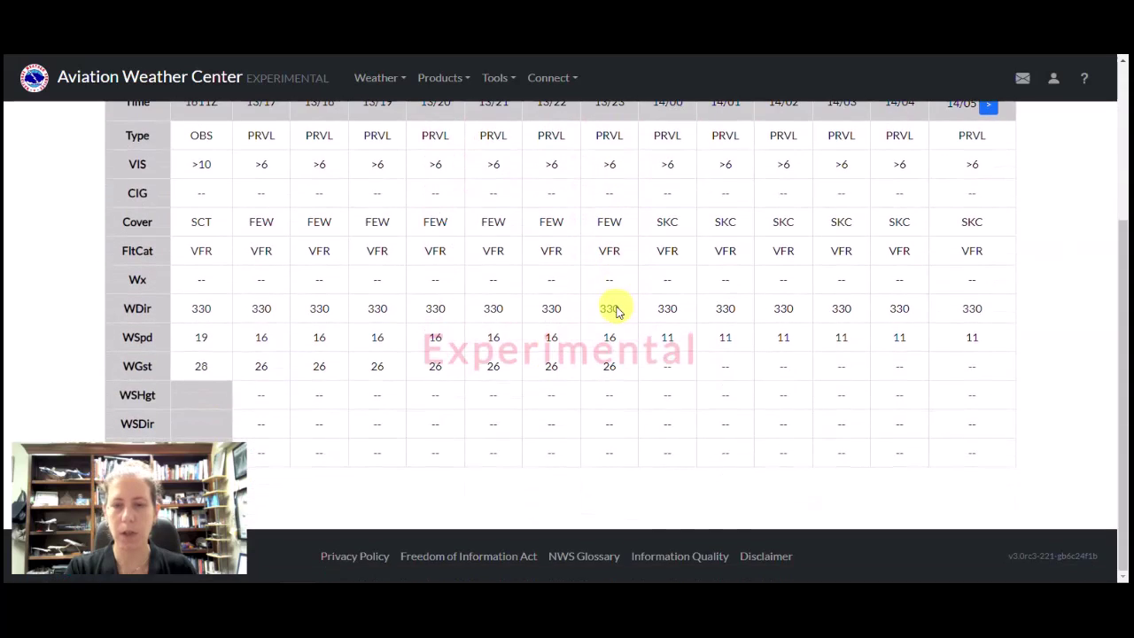
pyautogui.scroll(2, 615, 310)
pyautogui.scroll(1, 615, 310)
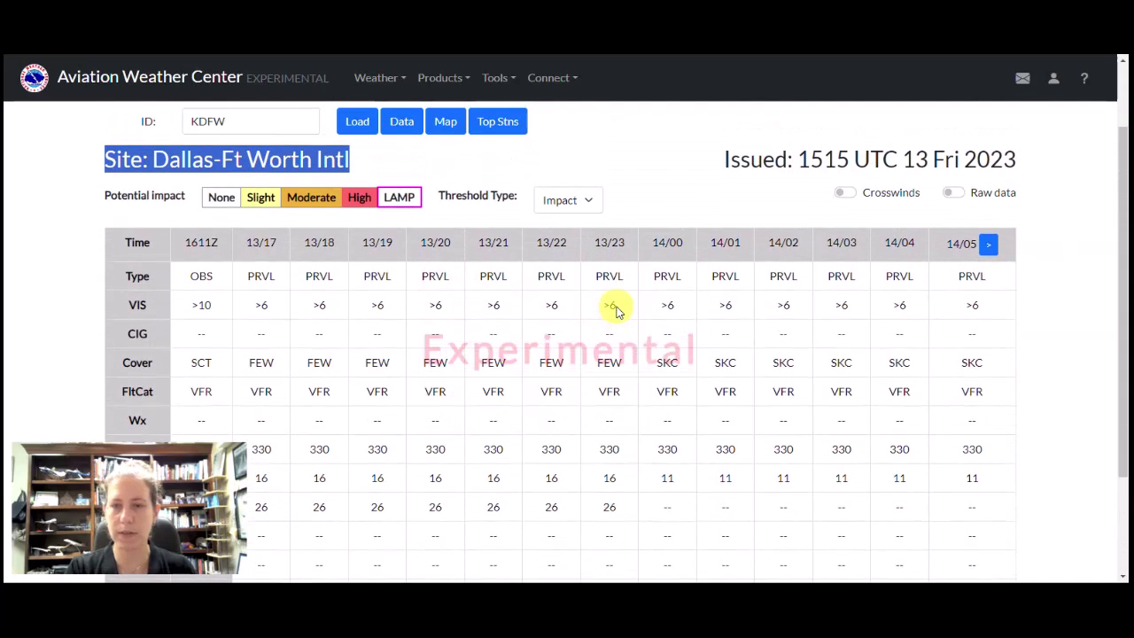
pyautogui.scroll(1, 616, 308)
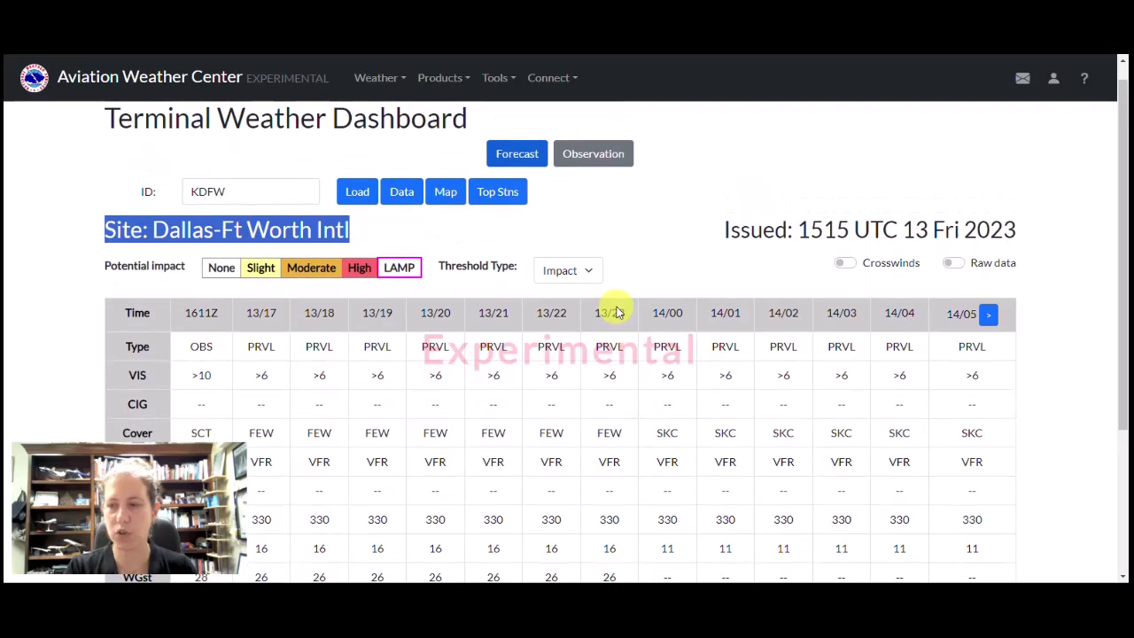
# Advance the KDFW forecast table to the 14/16 to 15/05 period and examine the LAMP columns and their legend entry
pyautogui.click(986, 316)
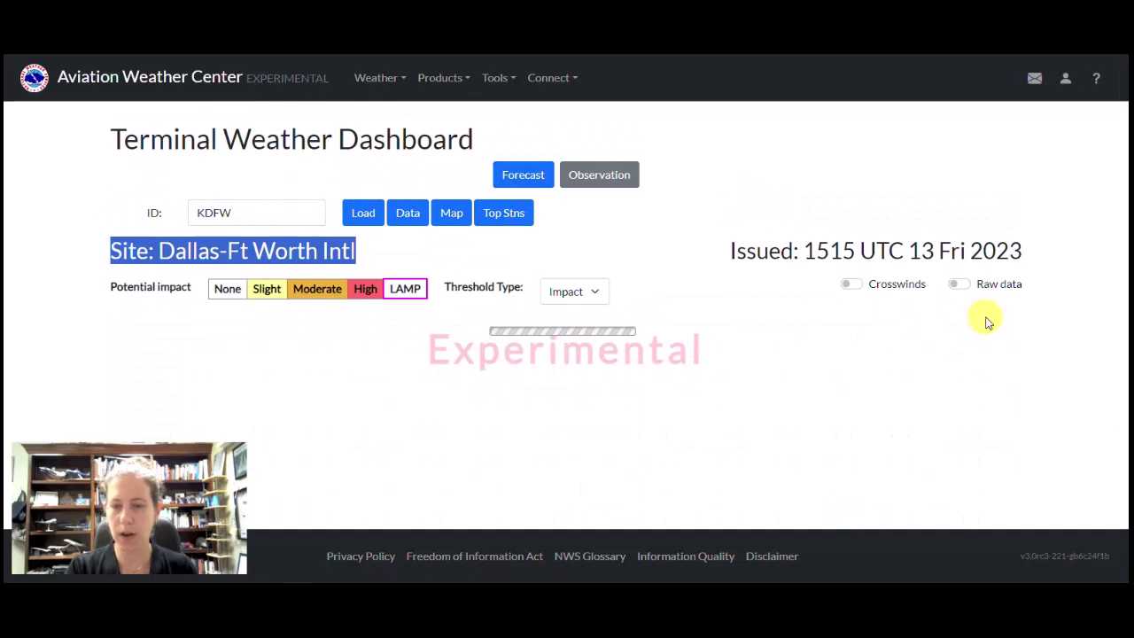
pyautogui.click(990, 336)
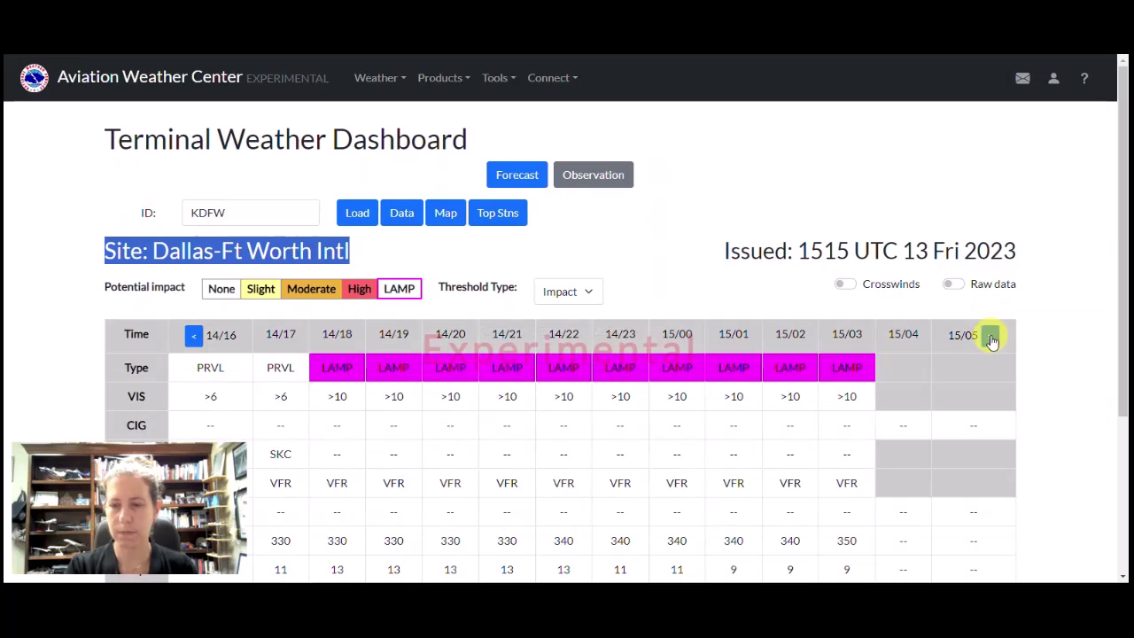
pyautogui.moveTo(757, 143); pyautogui.dragTo(976, 328)
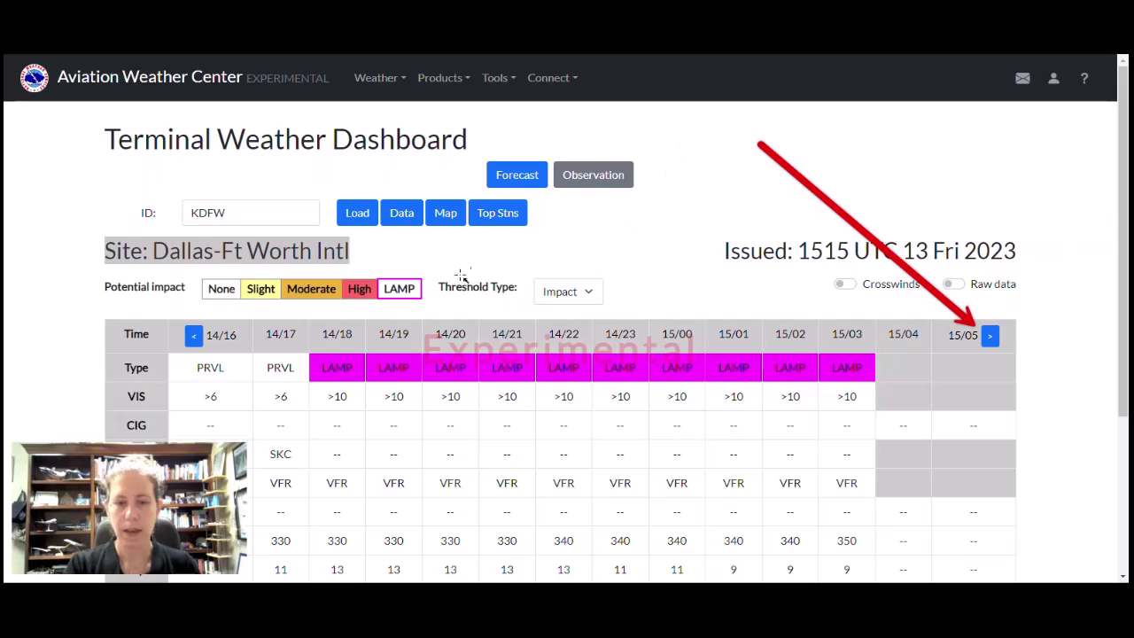
pyautogui.moveTo(580, 232); pyautogui.dragTo(350, 363)
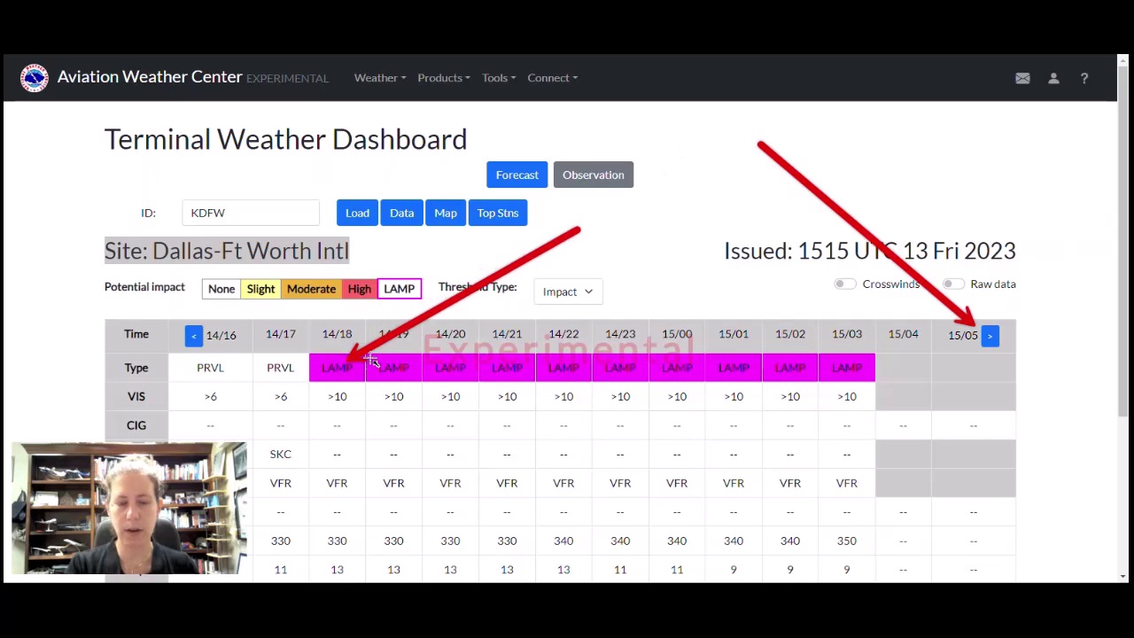
pyautogui.moveTo(479, 236); pyautogui.dragTo(412, 283)
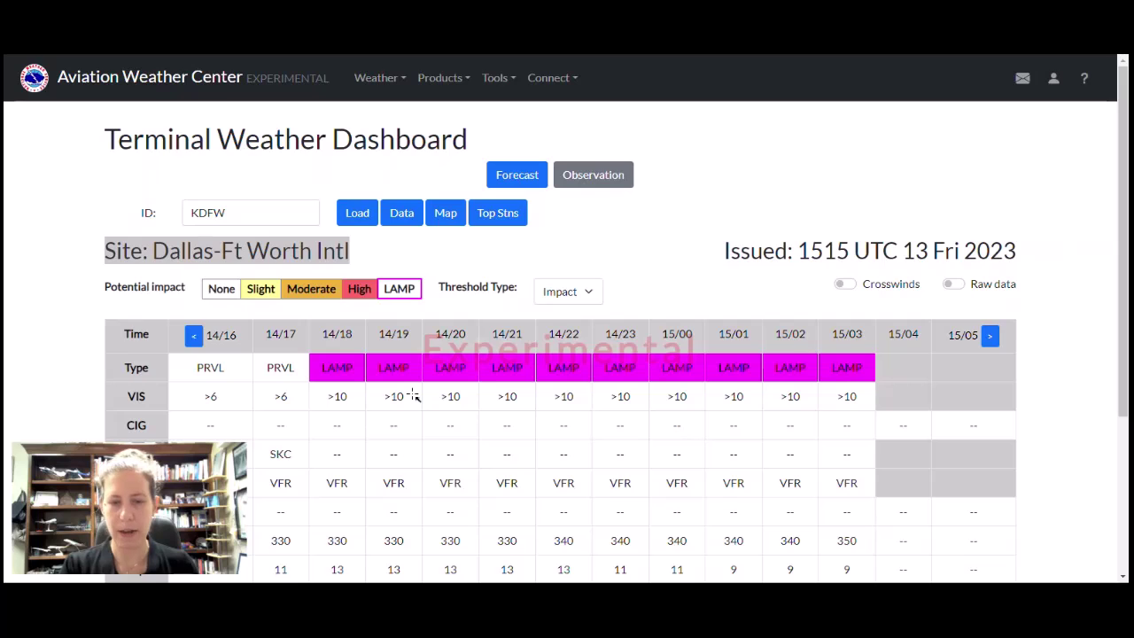
pyautogui.moveTo(585, 236)
pyautogui.mouseDown()
pyautogui.moveTo(398, 324)
pyautogui.moveTo(356, 331)
pyautogui.mouseUp()
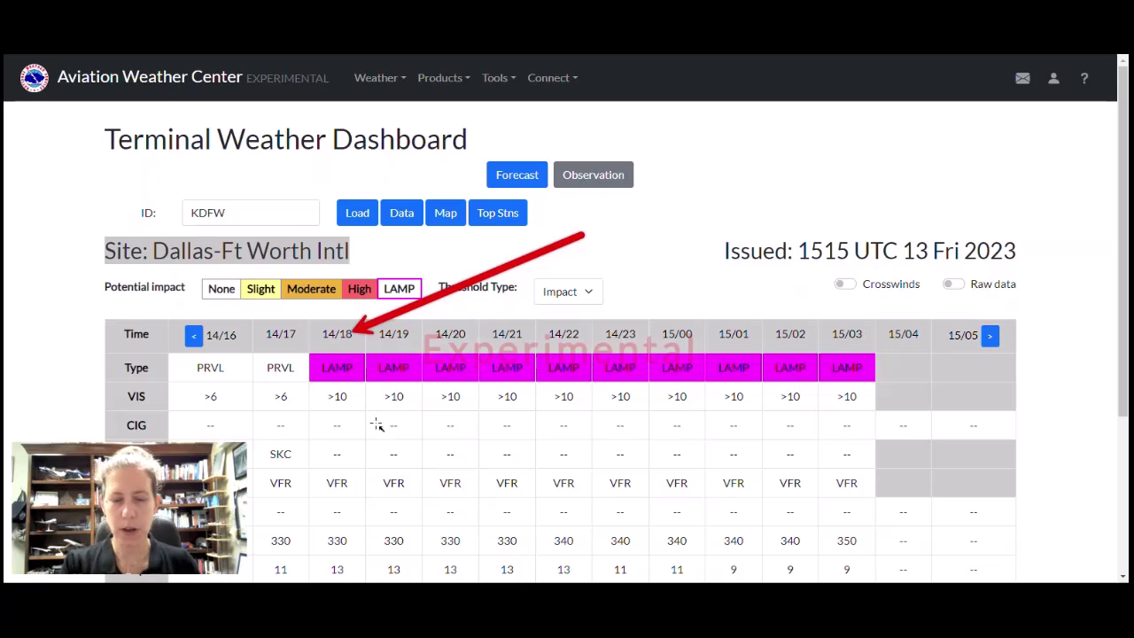
# Examine the LAMP columns of the KDFW forecast table from 14/18 onward and the display options above the table
pyautogui.scroll(-3, 379, 425)
pyautogui.scroll(1, 376, 425)
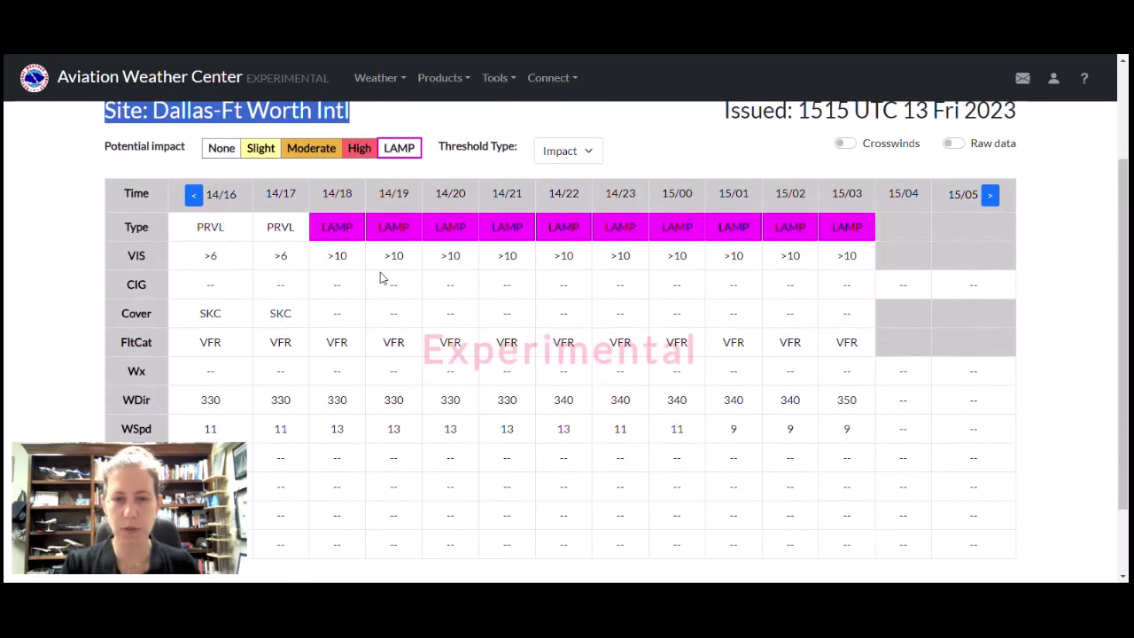
pyautogui.moveTo(379, 354); pyautogui.dragTo(359, 239)
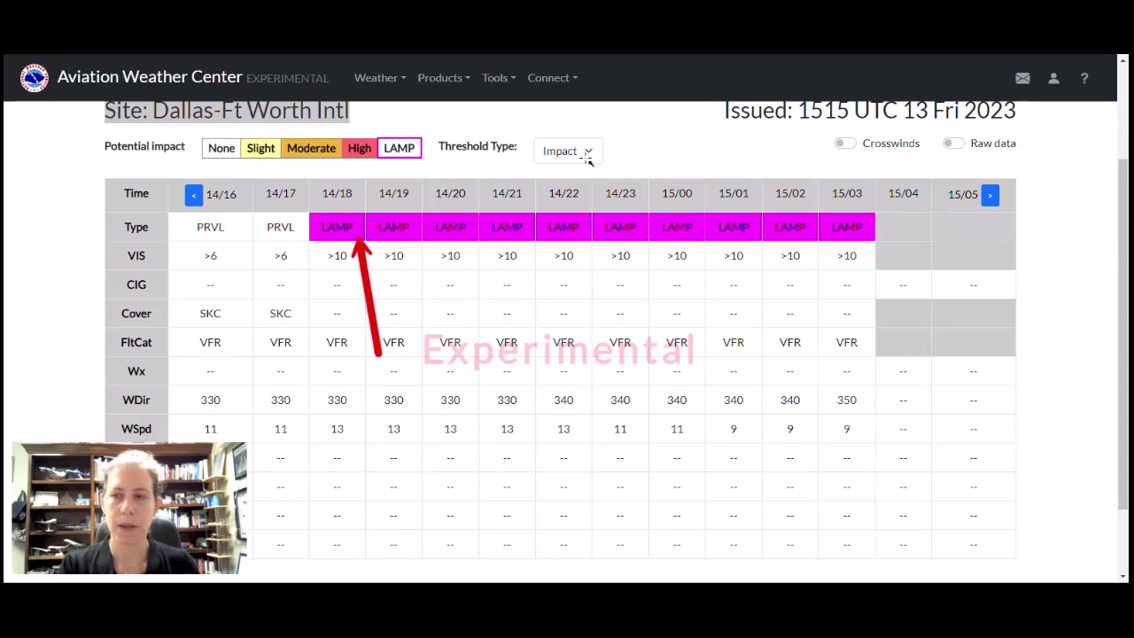
pyautogui.scroll(1, 620, 246)
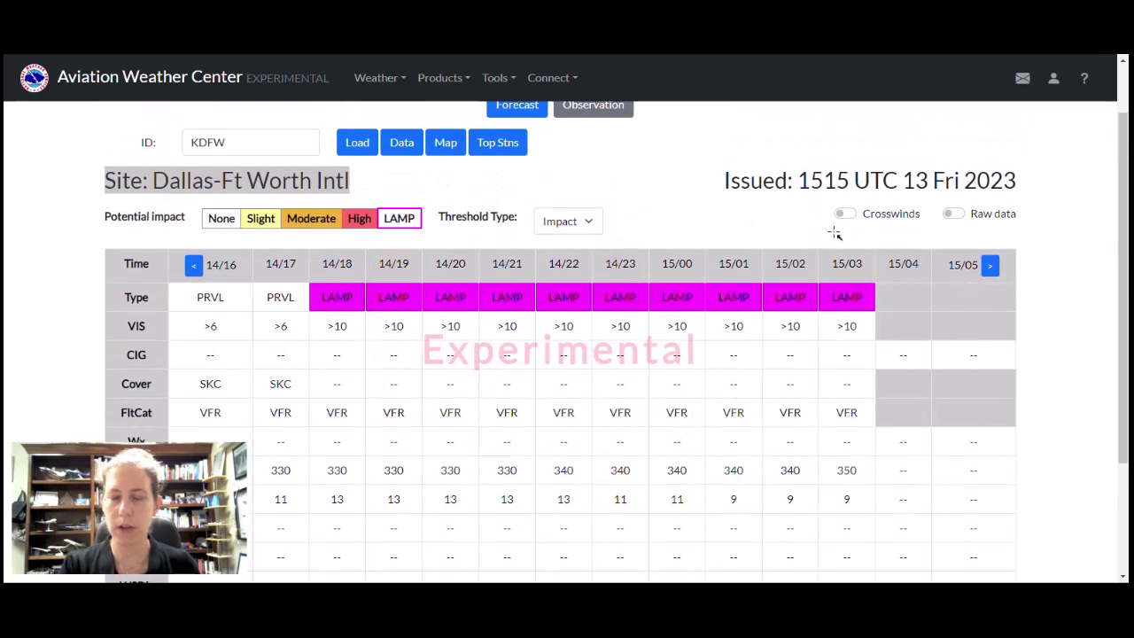
pyautogui.scroll(1, 668, 246)
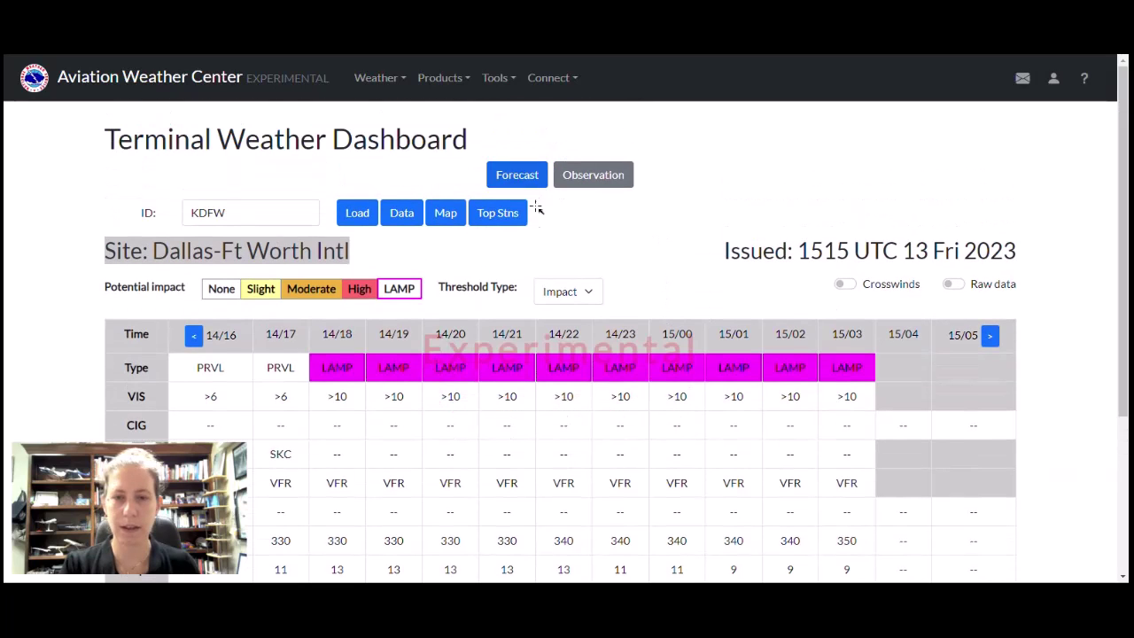
# Load the top stations into the dashboard and examine their hourly potential-impact forecasts, including the LAMP cells from 14/18
pyautogui.click(500, 217)
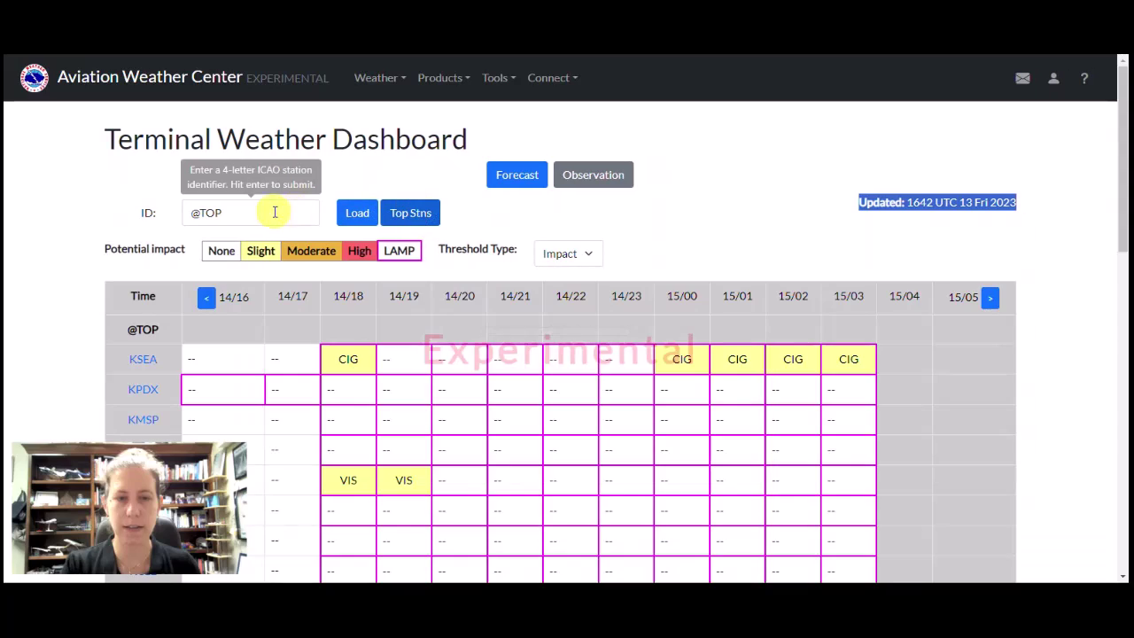
pyautogui.scroll(-10, 446, 346)
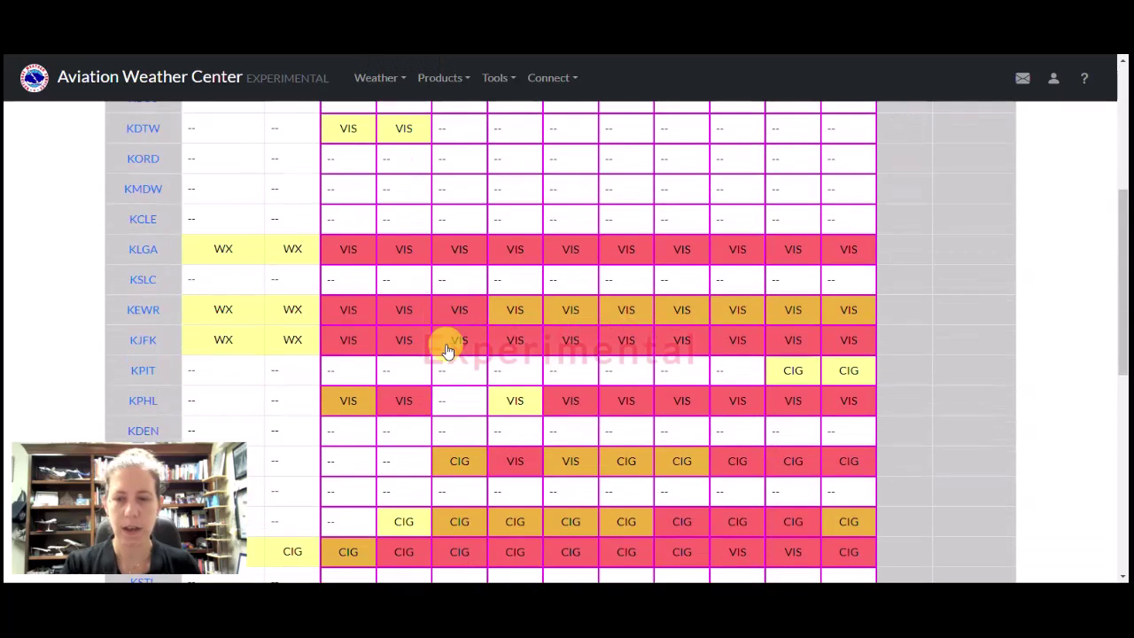
pyautogui.scroll(10, 445, 349)
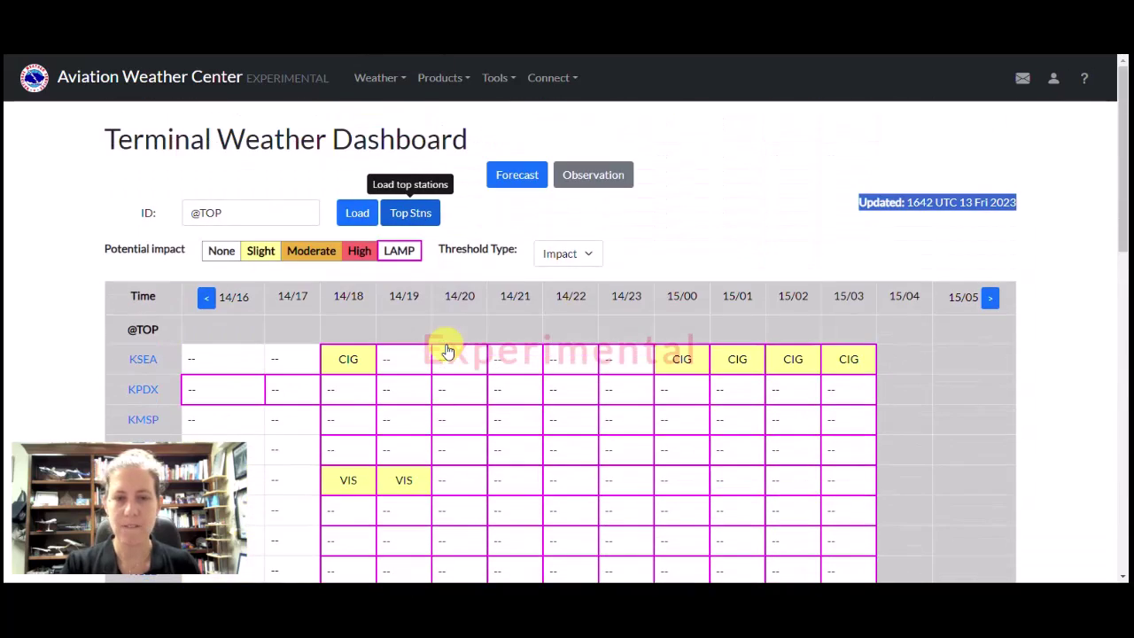
pyautogui.moveTo(273, 169); pyautogui.dragTo(347, 285)
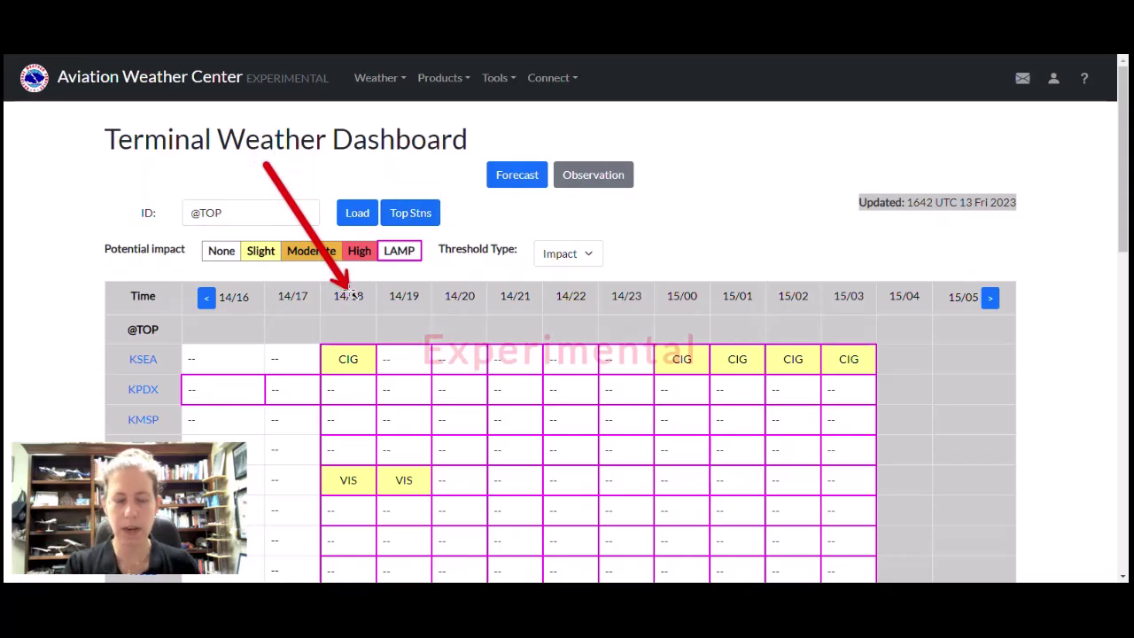
pyautogui.scroll(-3, 355, 297)
pyautogui.scroll(3, 366, 303)
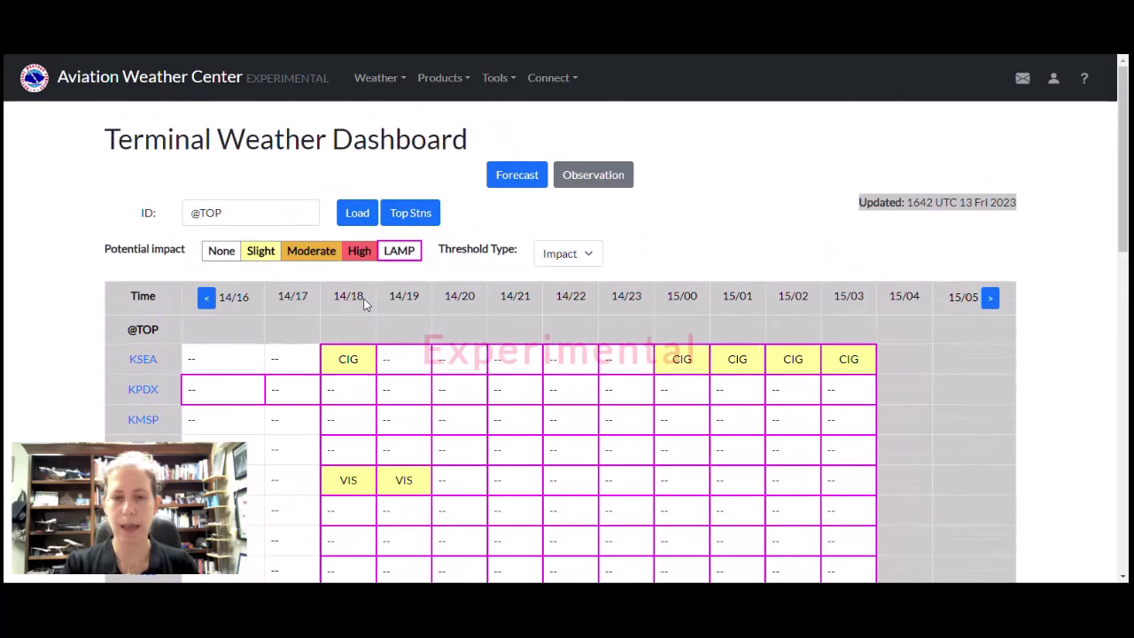
pyautogui.moveTo(519, 229); pyautogui.dragTo(421, 248)
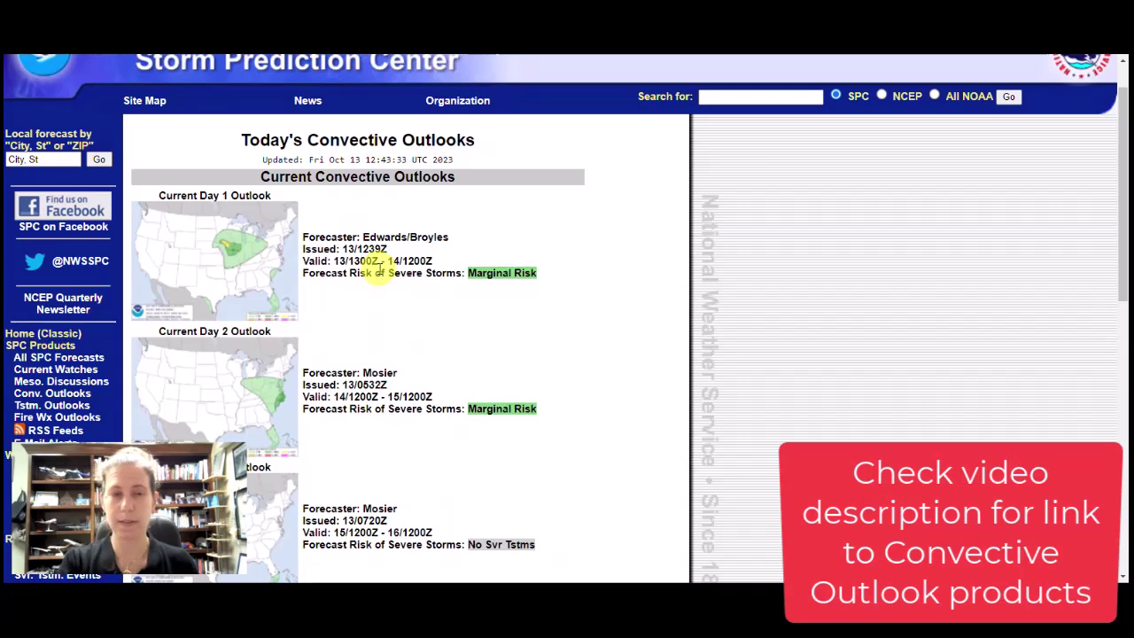
# Open the Day 1 Convective Outlook on the Storm Prediction Center page and select its tornado outlook
pyautogui.scroll(1, 379, 269)
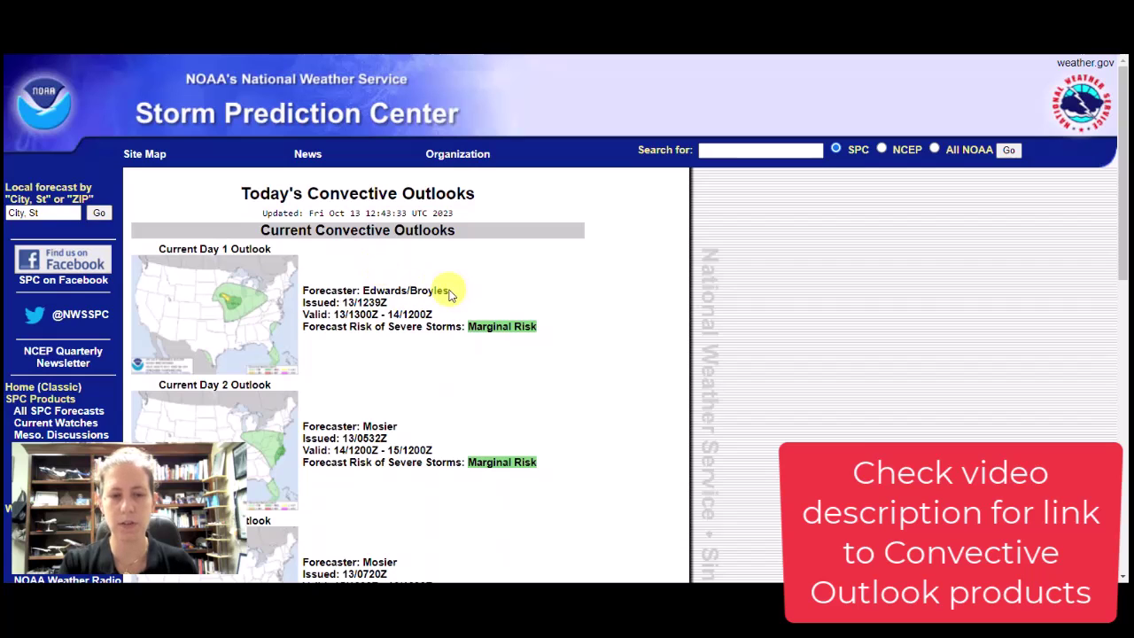
pyautogui.click(258, 294)
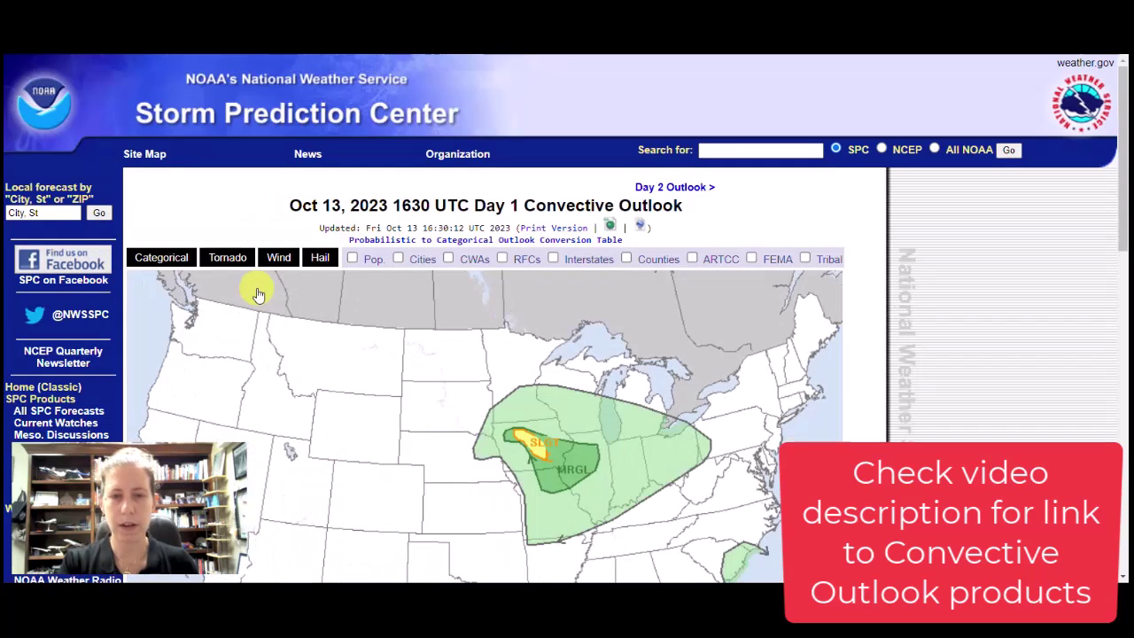
pyautogui.click(226, 256)
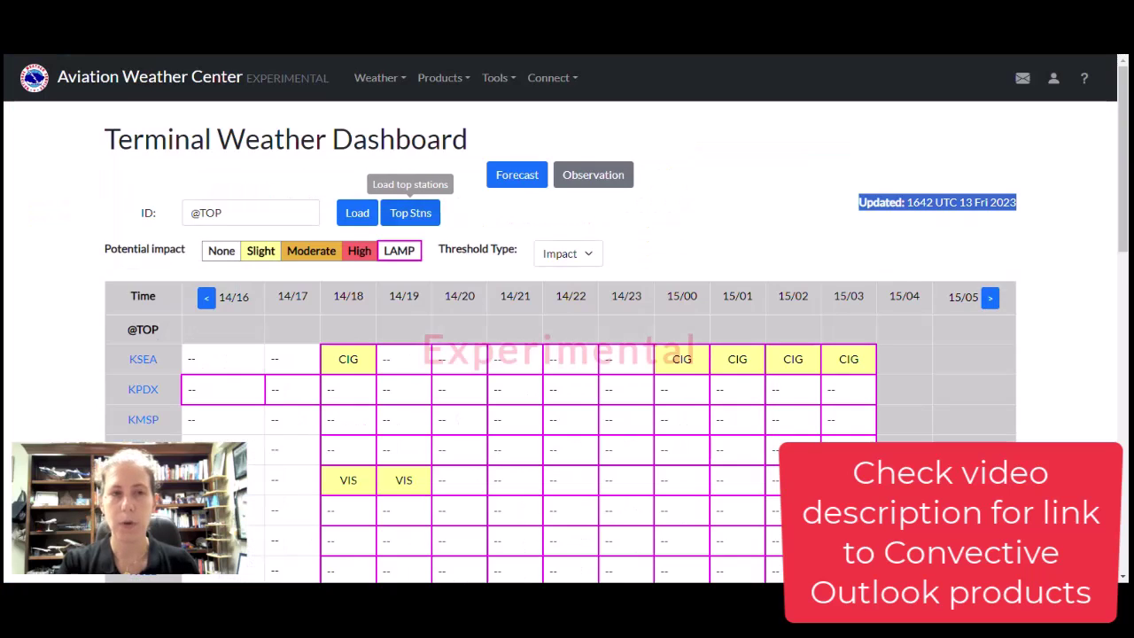
# Leave the dashboard for the Aviation Weather Center home page, and examine the National Weather Service radar map zoomed in on the United States
pyautogui.click(133, 78)
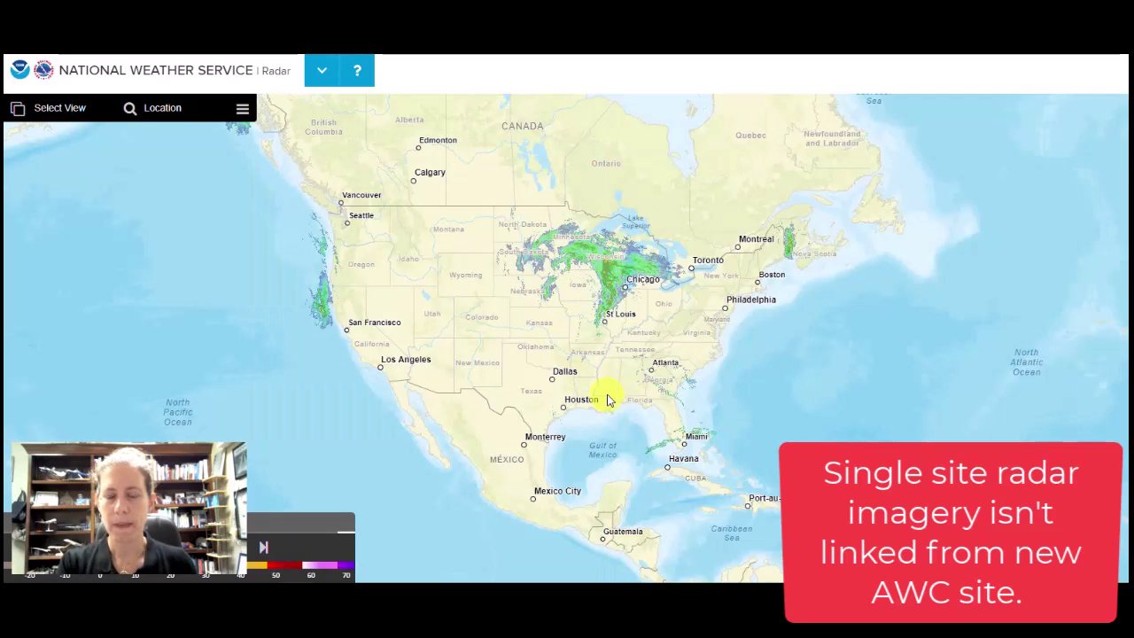
pyautogui.scroll(3, 587, 384)
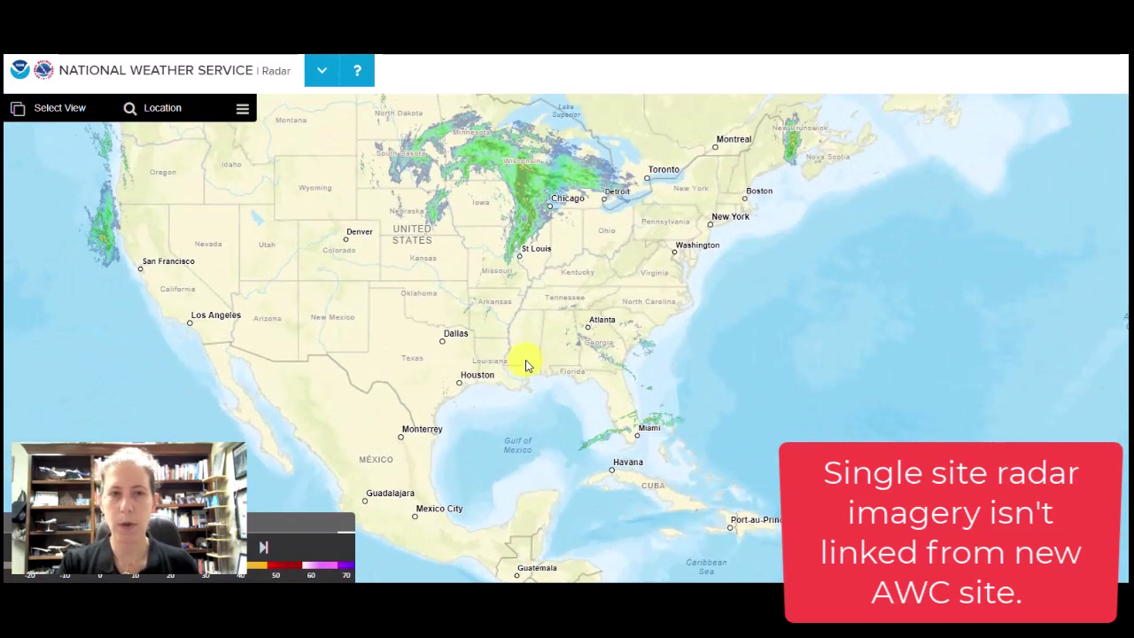
pyautogui.moveTo(204, 277)
pyautogui.mouseDown()
pyautogui.moveTo(168, 174)
pyautogui.moveTo(165, 115)
pyautogui.mouseUp()
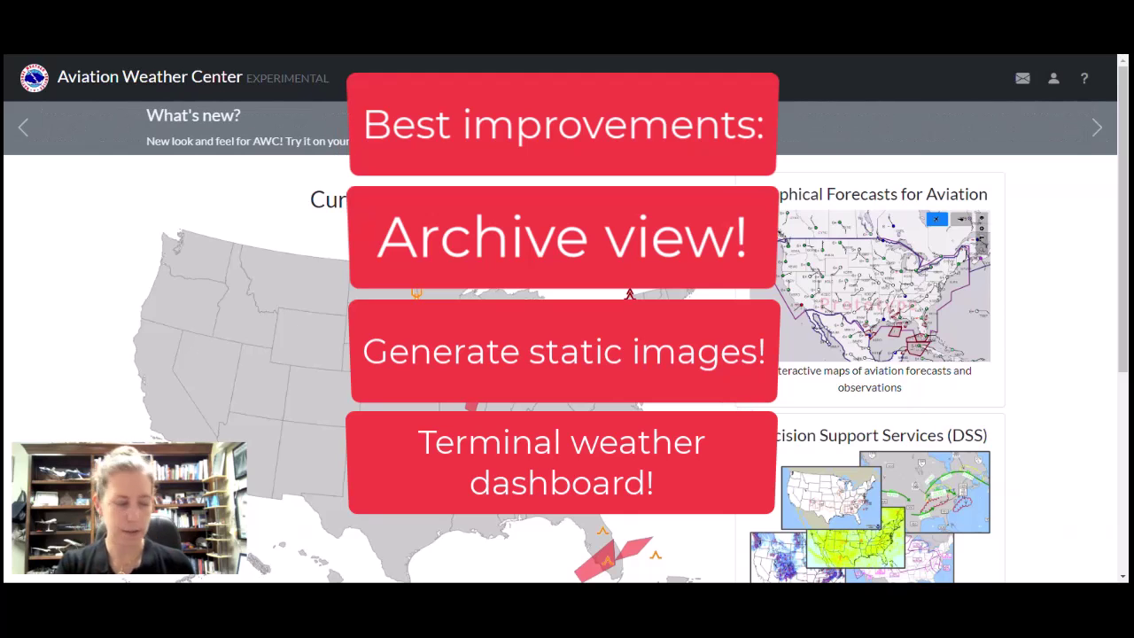
# Open Graphical Forecasts for Aviation from the Aviation Weather Center home page, and bring up the Observations map
pyautogui.click(838, 241)
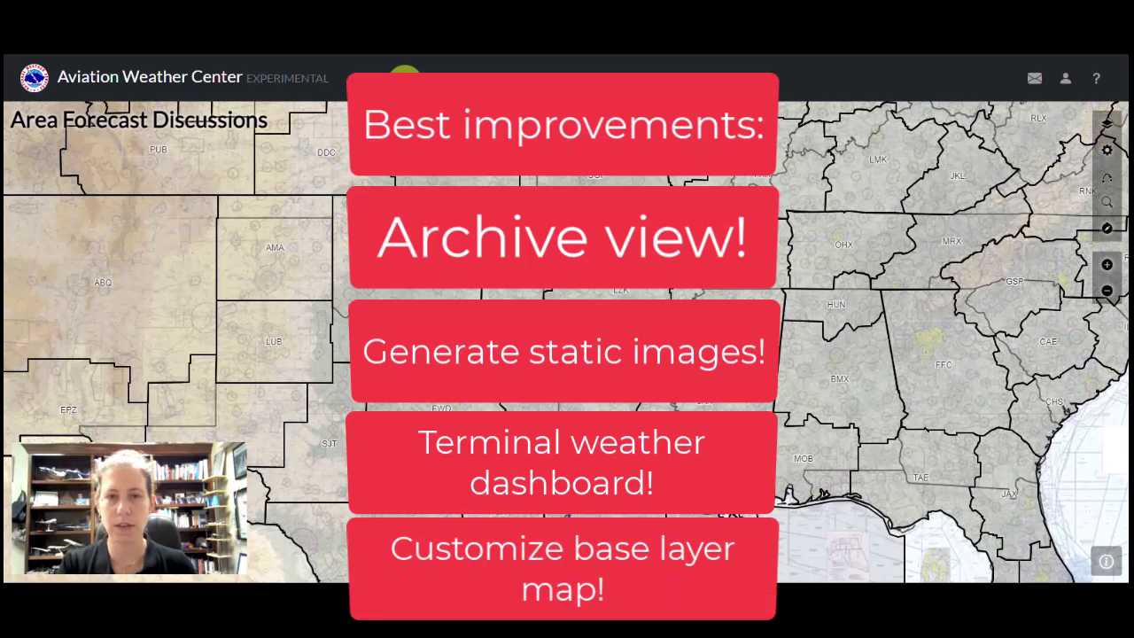
pyautogui.moveTo(401, 71)
pyautogui.click(408, 239)
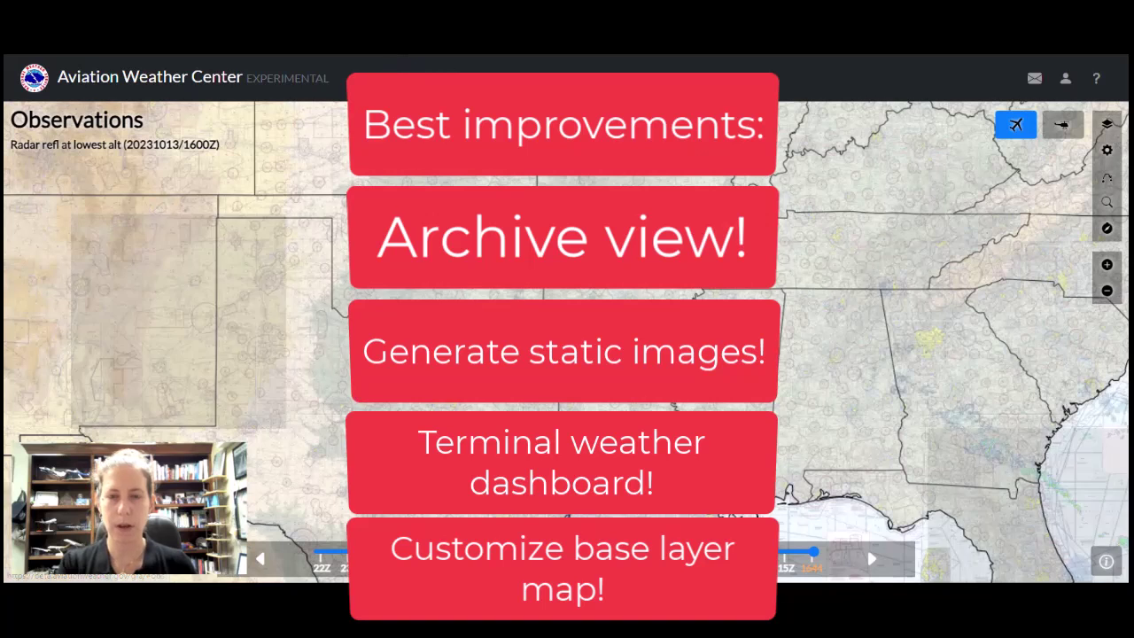